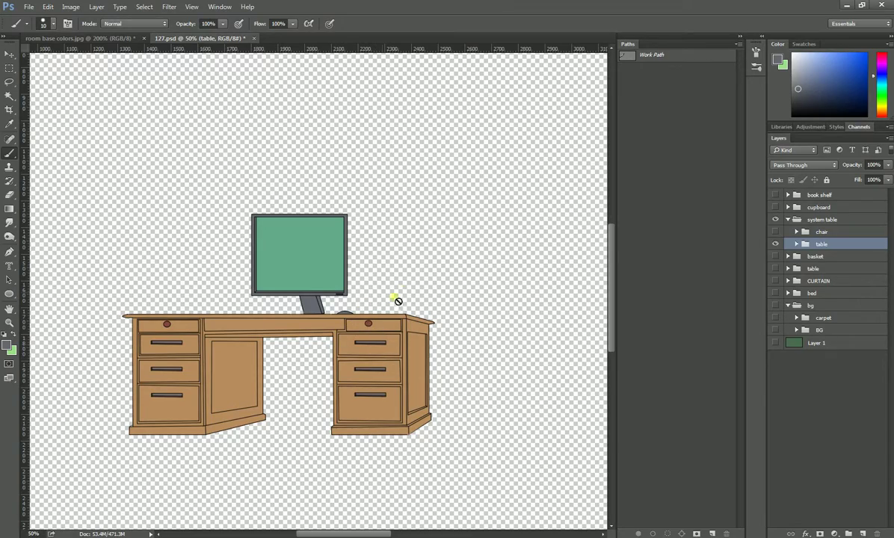
Hide the table group and make the bed group visible.
{"action": "scroll", "coordinate": [455, 309], "scroll_direction": "right", "scroll_amount": 2}
{"action": "scroll", "coordinate": [433, 289], "scroll_direction": "right", "scroll_amount": 2}
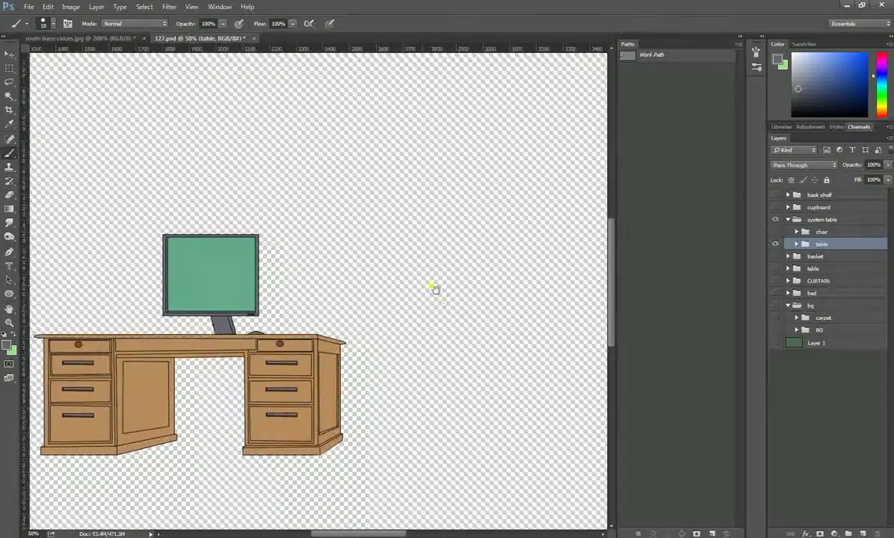
{"action": "scroll", "coordinate": [461, 289], "scroll_direction": "right", "scroll_amount": 1}
{"action": "scroll", "coordinate": [423, 273], "scroll_direction": "right", "scroll_amount": 2}
{"action": "scroll", "coordinate": [456, 268], "scroll_direction": "right", "scroll_amount": 3}
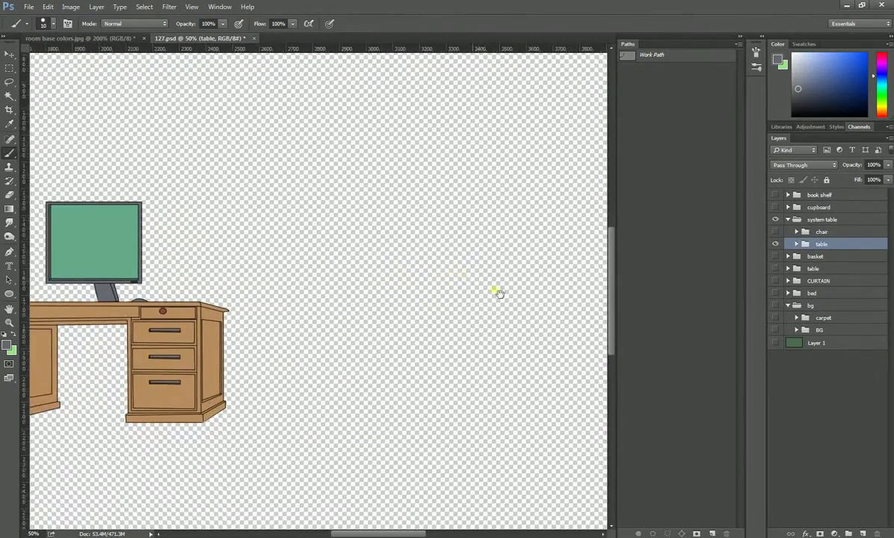
{"action": "left_click", "coordinate": [776, 244]}
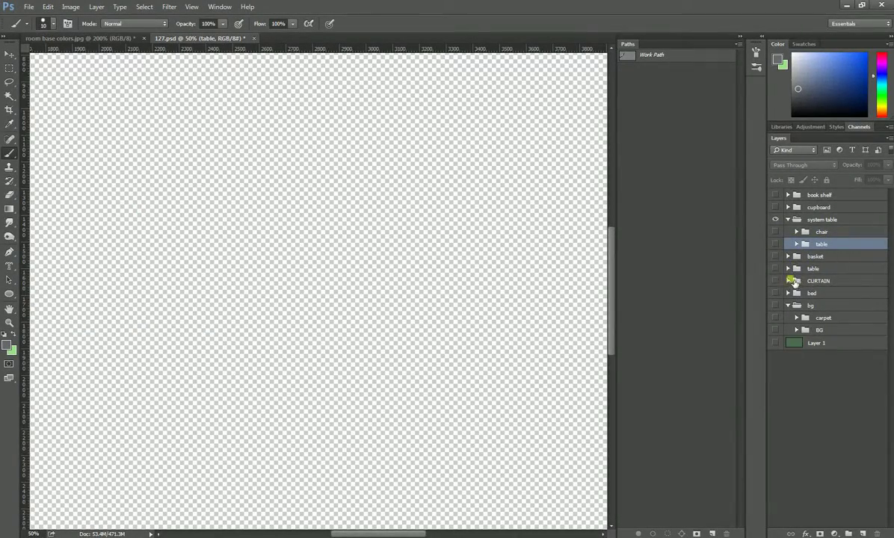
{"action": "left_click", "coordinate": [775, 293]}
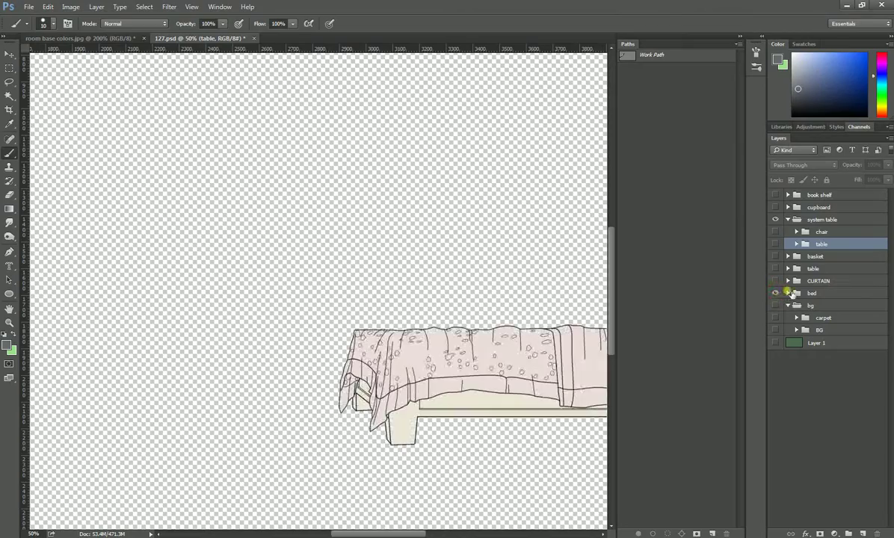
Pan and zoom out to frame the whole bed and pillow.
{"action": "left_click_drag", "start_coordinate": [499, 365], "coordinate": [310, 295]}
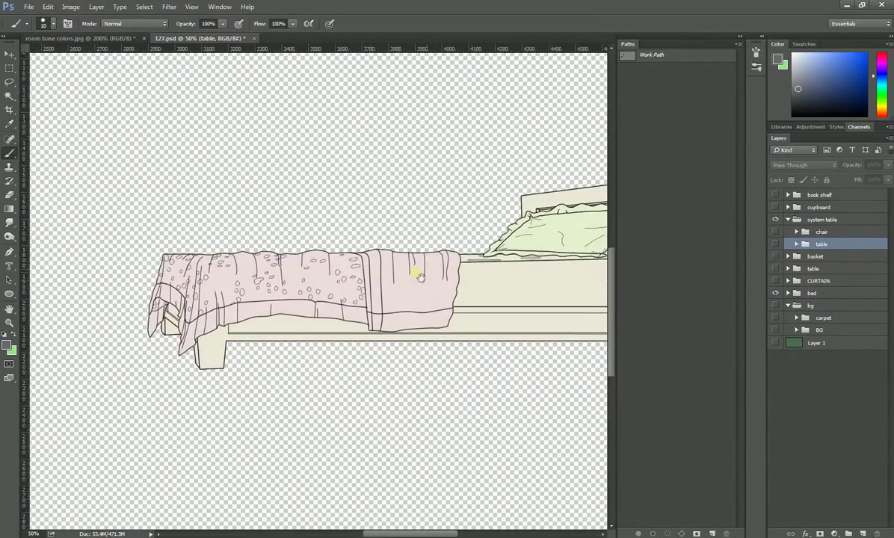
{"action": "left_click_drag", "start_coordinate": [415, 270], "coordinate": [344, 296]}
{"action": "scroll", "coordinate": [399, 307], "scroll_direction": "down", "scroll_amount": 1}
{"action": "scroll", "coordinate": [399, 301], "scroll_direction": "down", "scroll_amount": 1}
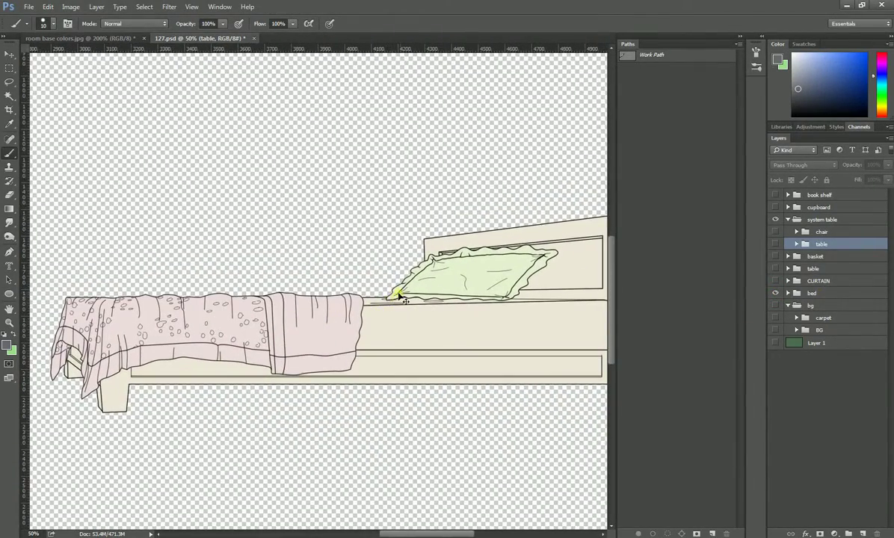
{"action": "scroll", "coordinate": [396, 299], "scroll_direction": "down", "scroll_amount": 2}
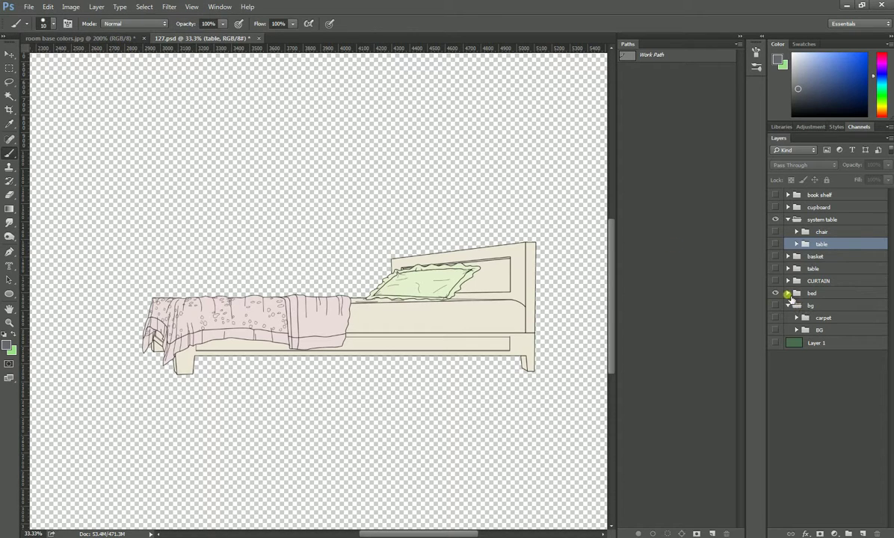
Expand the bed group and hide the bed sheet and pellow layers.
{"action": "left_click", "coordinate": [788, 293]}
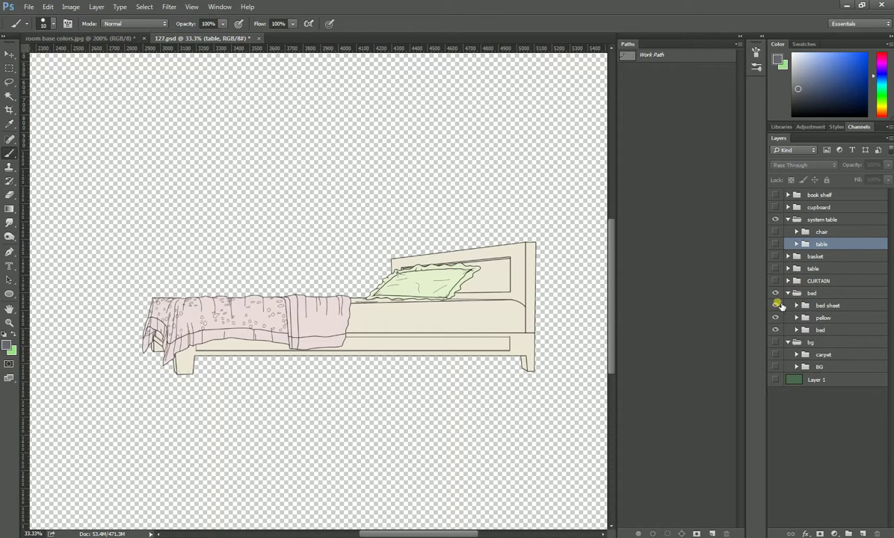
{"action": "left_click", "coordinate": [776, 305]}
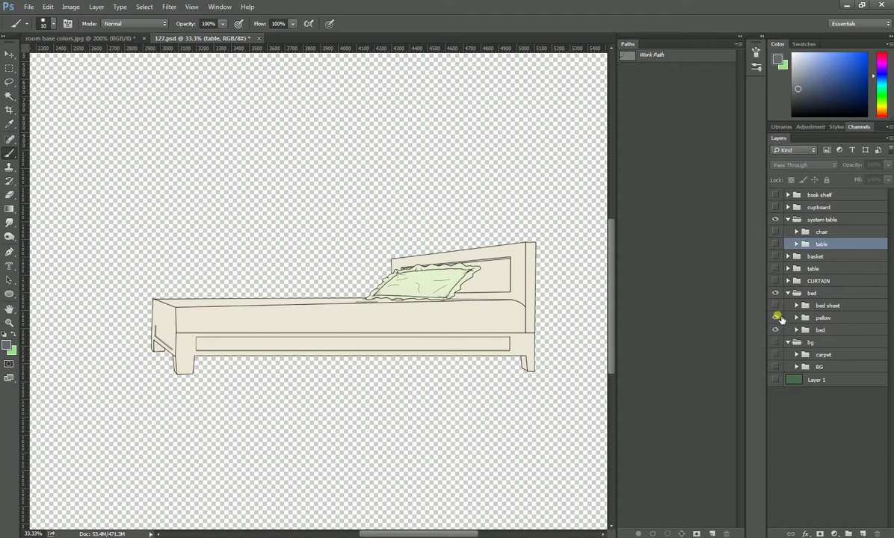
{"action": "left_click", "coordinate": [777, 318]}
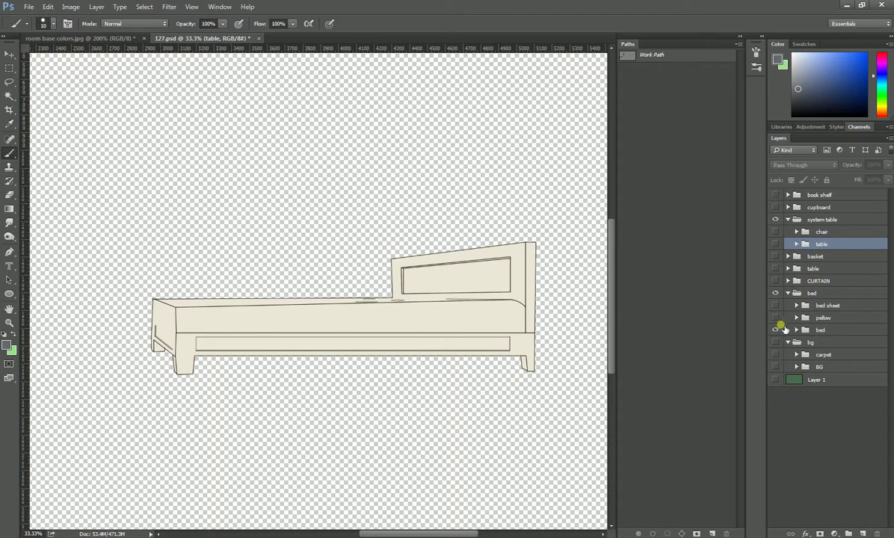
{"action": "left_click", "coordinate": [778, 330]}
{"action": "left_click", "coordinate": [778, 329]}
{"action": "left_click", "coordinate": [797, 329]}
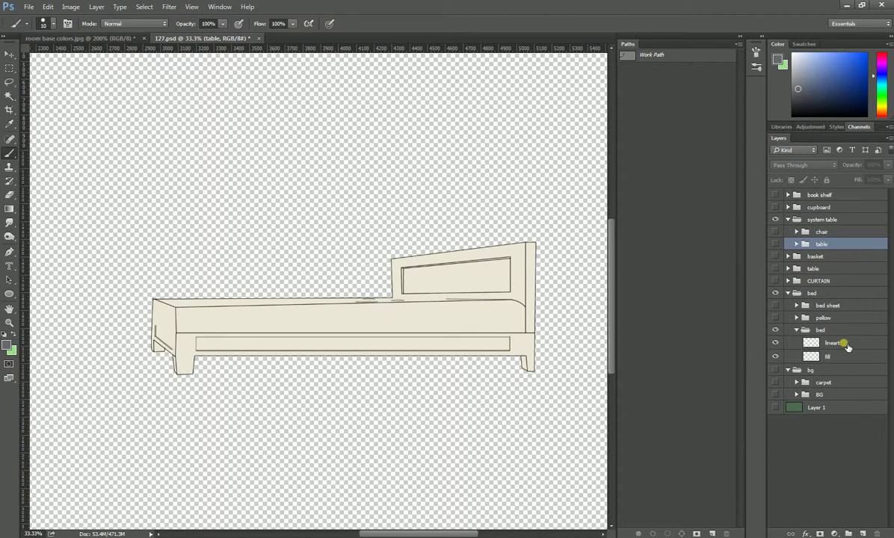
Lock the bed's lineart layer and lock transparent pixels on its fill layer.
{"action": "left_click", "coordinate": [836, 343]}
{"action": "left_click", "coordinate": [827, 179]}
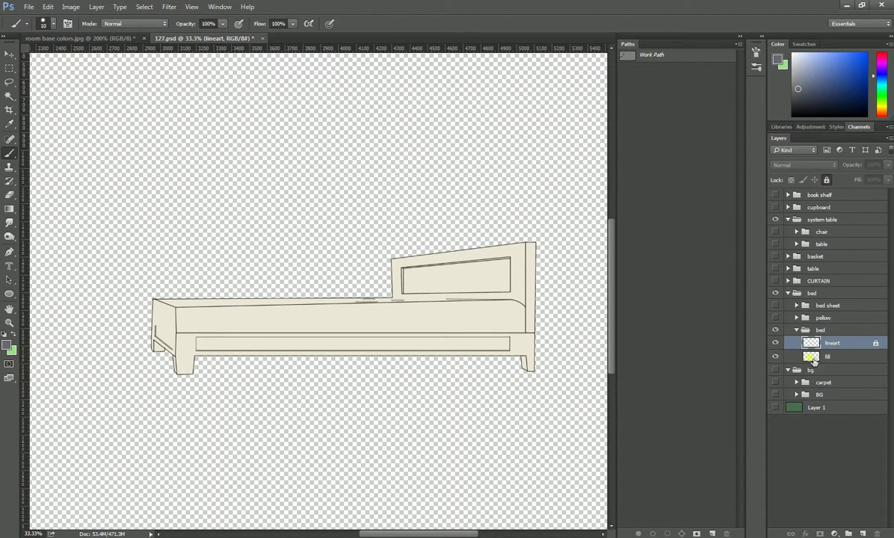
{"action": "left_click", "coordinate": [830, 357]}
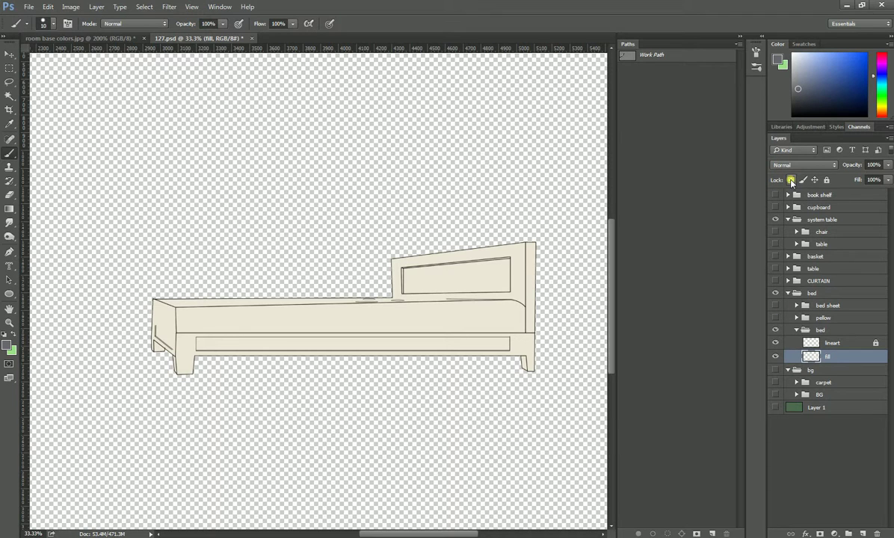
{"action": "left_click", "coordinate": [791, 179]}
Pan the room base colors reference and sample the orange of its bed base.
{"action": "left_click", "coordinate": [94, 37]}
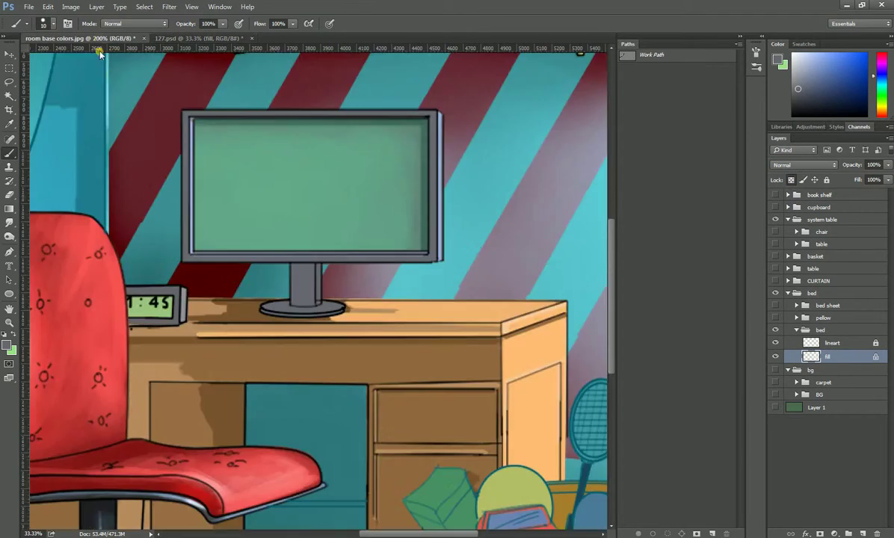
{"action": "left_click_drag", "start_coordinate": [476, 326], "coordinate": [314, 275]}
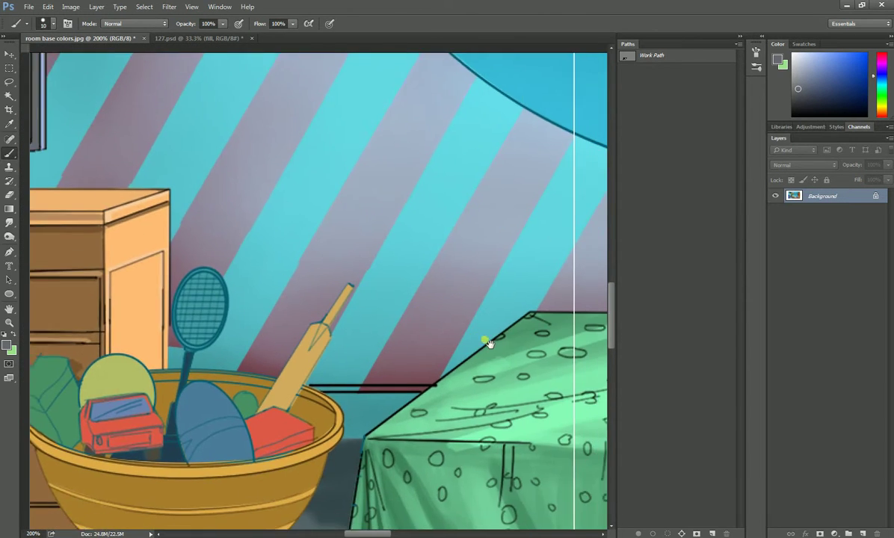
{"action": "left_click_drag", "start_coordinate": [487, 344], "coordinate": [329, 232]}
{"action": "left_click_drag", "start_coordinate": [446, 277], "coordinate": [352, 280]}
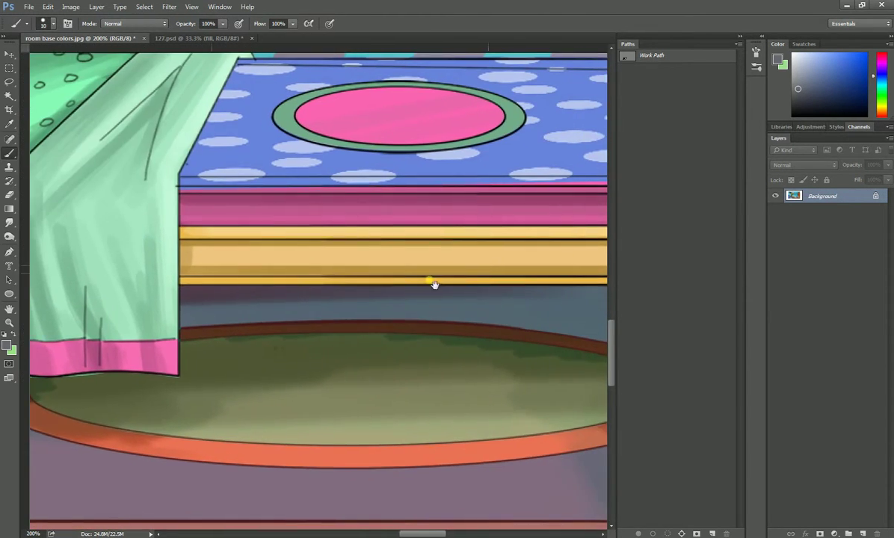
{"action": "left_click_drag", "start_coordinate": [583, 273], "coordinate": [483, 263]}
{"action": "left_click_drag", "start_coordinate": [427, 262], "coordinate": [483, 260]}
{"action": "left_click_drag", "start_coordinate": [382, 274], "coordinate": [492, 274]}
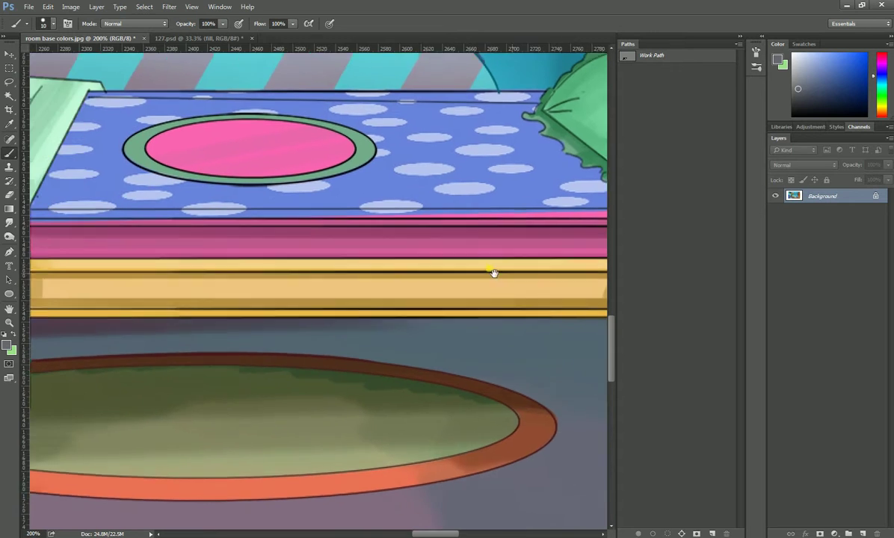
{"action": "mouse_move", "coordinate": [304, 274]}
{"action": "left_mouse_down"}
{"action": "mouse_move", "coordinate": [483, 283]}
{"action": "mouse_move", "coordinate": [450, 317]}
{"action": "left_mouse_up"}
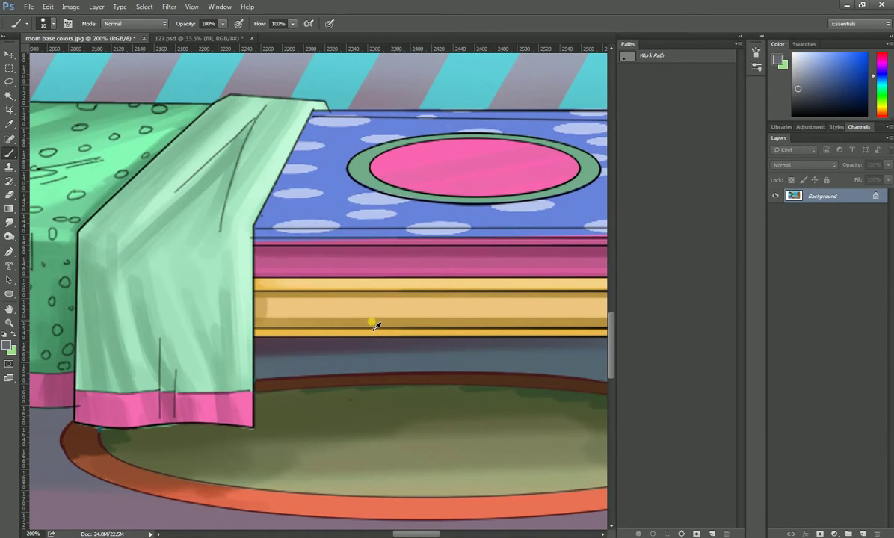
{"action": "left_click", "coordinate": [369, 313], "text": "alt"}
Sample the tan of the reference table leg instead.
{"action": "scroll", "coordinate": [362, 304], "scroll_direction": "left", "scroll_amount": 5}
{"action": "scroll", "coordinate": [338, 277], "scroll_direction": "left", "scroll_amount": 5}
{"action": "left_click_drag", "start_coordinate": [339, 277], "coordinate": [226, 259]}
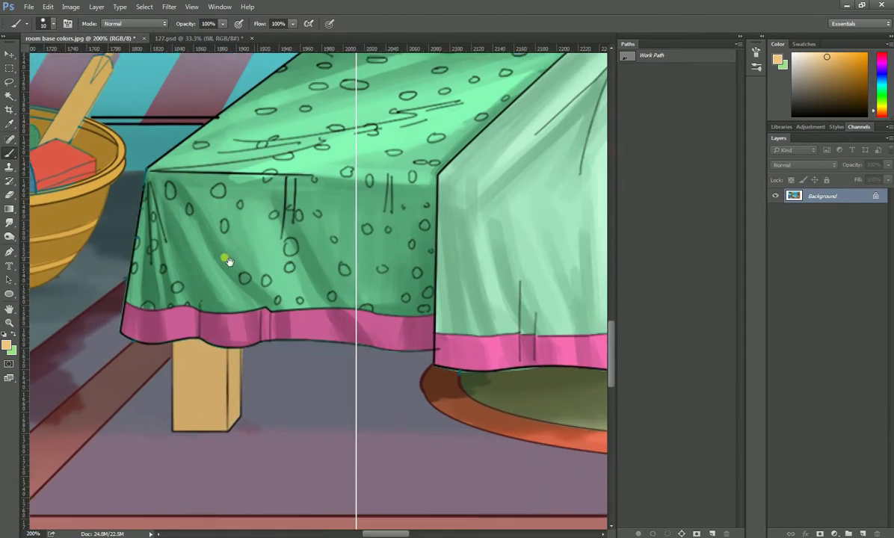
{"action": "left_click", "coordinate": [64, 361], "text": "alt"}
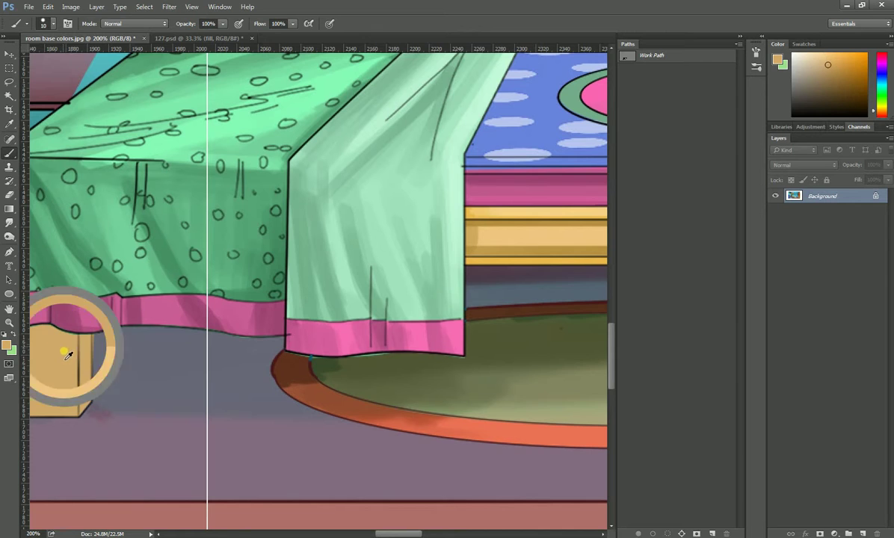
{"action": "left_click_drag", "start_coordinate": [375, 230], "coordinate": [455, 284]}
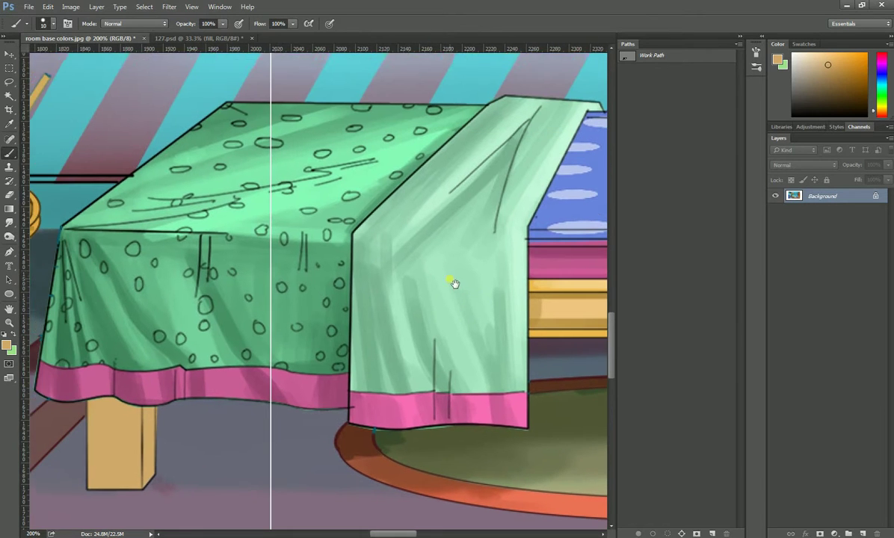
Fill the bed frame's locked fill layer with the sampled tan in 127.psd.
{"action": "left_click", "coordinate": [194, 38]}
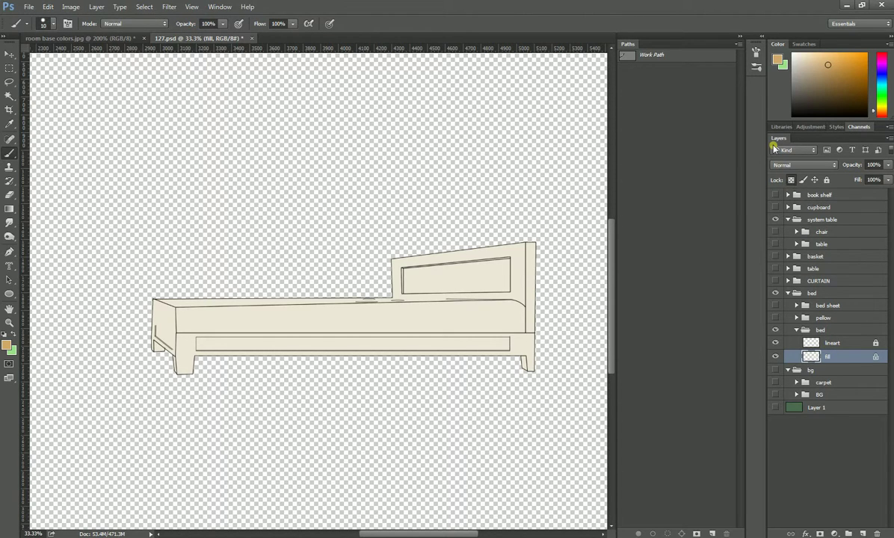
{"action": "key", "text": "alt+BackSpace"}
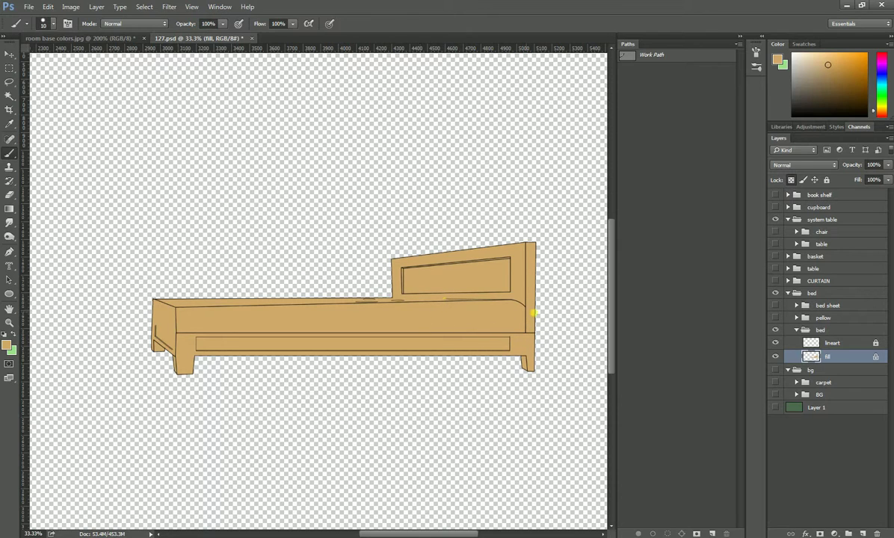
{"action": "left_click", "coordinate": [112, 38]}
Sample the mattress-band pink from the reference's blue bed.
{"action": "left_click_drag", "start_coordinate": [435, 287], "coordinate": [220, 296]}
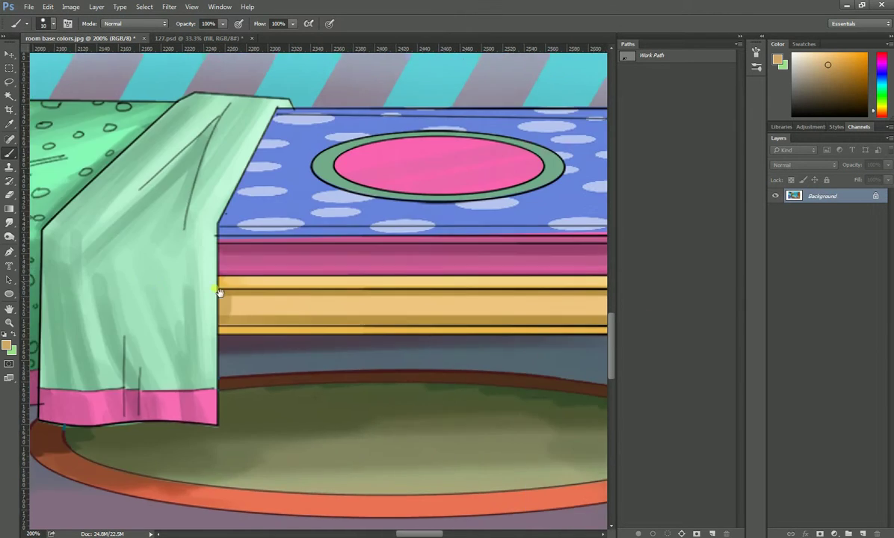
{"action": "mouse_move", "coordinate": [591, 270]}
{"action": "left_mouse_down"}
{"action": "mouse_move", "coordinate": [457, 266]}
{"action": "mouse_move", "coordinate": [449, 274]}
{"action": "left_mouse_up"}
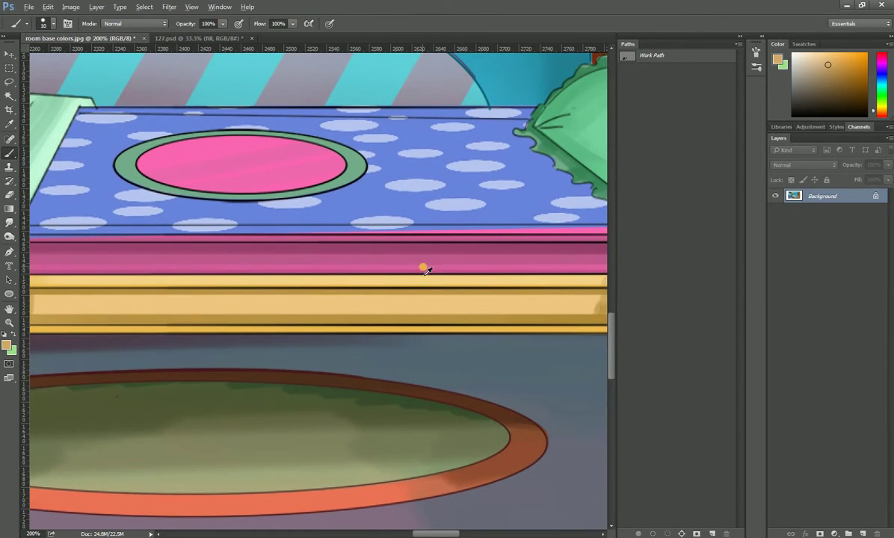
{"action": "left_click", "coordinate": [425, 267], "text": "alt"}
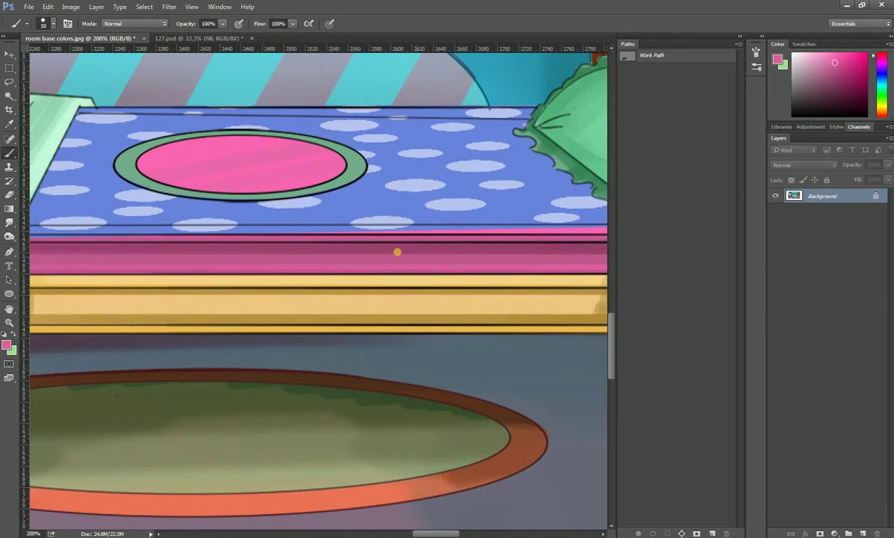
{"action": "left_click", "coordinate": [179, 37]}
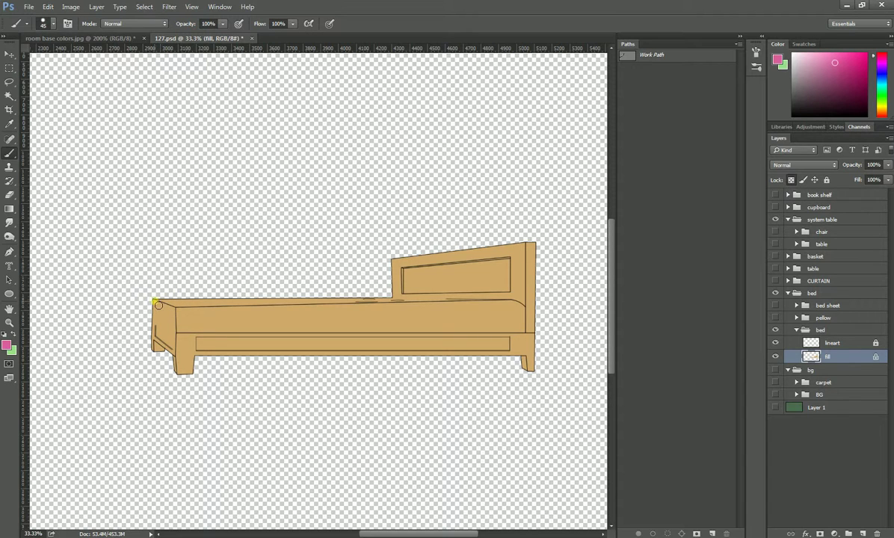
Paint pink along the mattress's left corner, top edge, right end and lower edge.
{"action": "left_click_drag", "start_coordinate": [155, 301], "coordinate": [162, 319]}
{"action": "mouse_move", "coordinate": [159, 320]}
{"action": "left_mouse_down"}
{"action": "mouse_move", "coordinate": [179, 331]}
{"action": "mouse_move", "coordinate": [163, 316]}
{"action": "mouse_move", "coordinate": [169, 307]}
{"action": "left_mouse_up"}
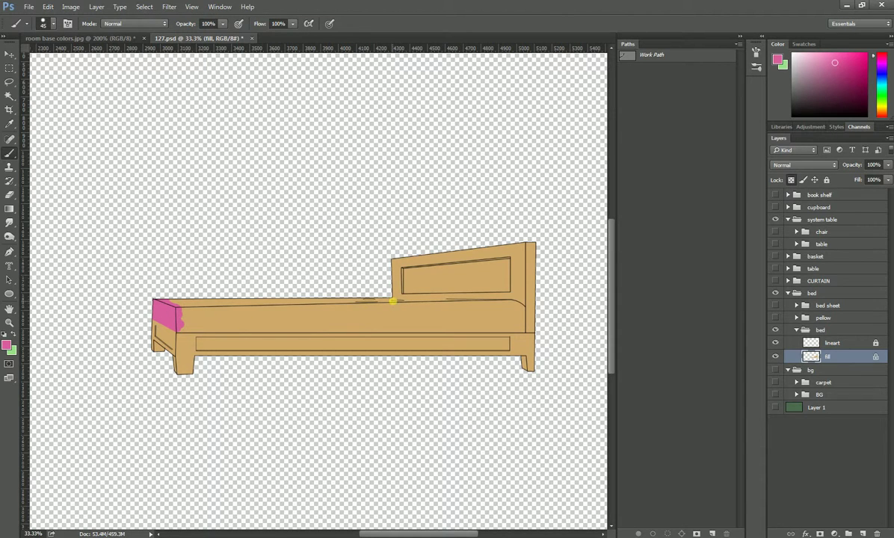
{"action": "left_click", "coordinate": [394, 302], "text": "shift"}
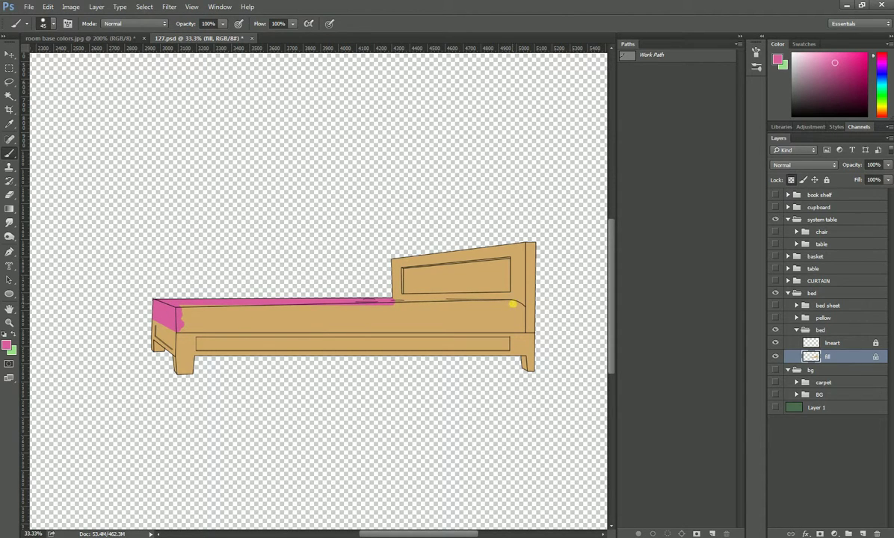
{"action": "left_click", "coordinate": [514, 305], "text": "shift"}
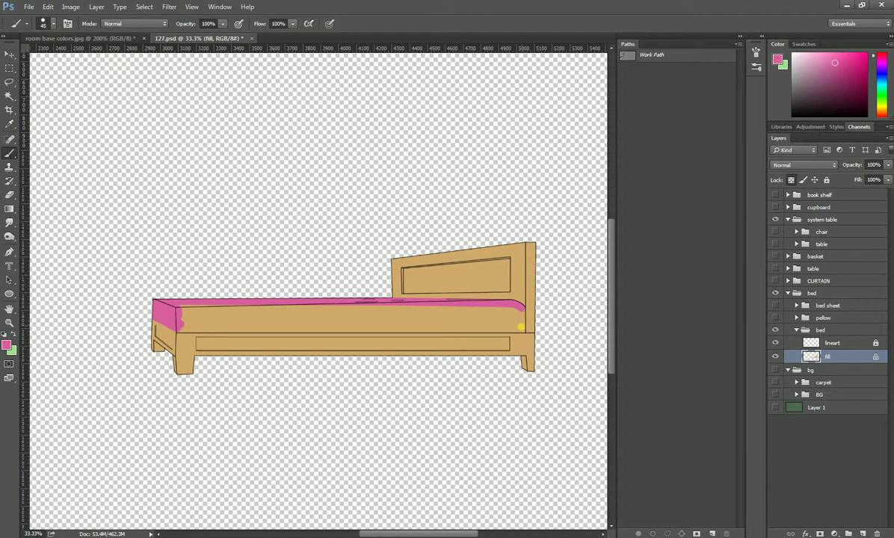
{"action": "left_click", "coordinate": [525, 331], "text": "shift"}
{"action": "left_click", "coordinate": [182, 332], "text": "shift"}
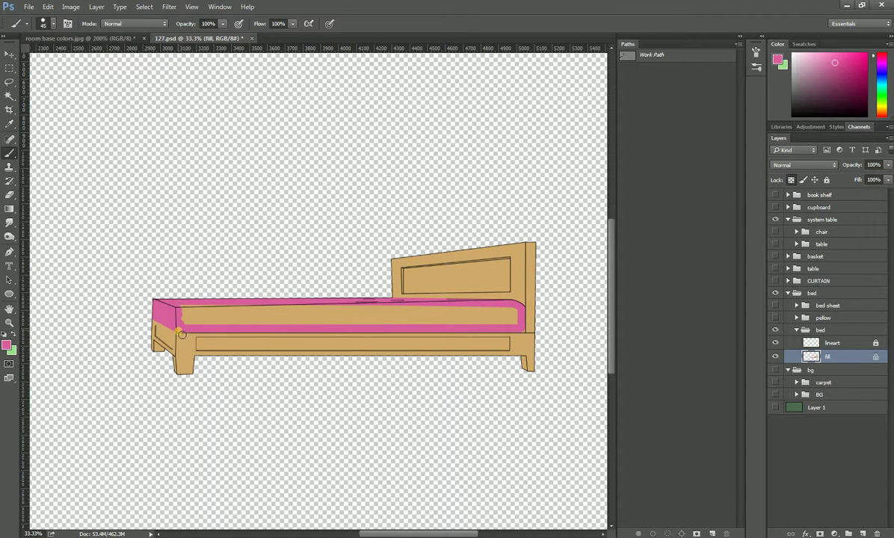
Brush pink across the whole mattress, enlarging the brush for wider strokes.
{"action": "left_click_drag", "start_coordinate": [180, 324], "coordinate": [195, 317]}
{"action": "key", "text": "ctrl+plus"}
{"action": "scroll", "coordinate": [193, 323], "scroll_direction": "up", "scroll_amount": 1}
{"action": "scroll", "coordinate": [391, 296], "scroll_direction": "left", "scroll_amount": 2}
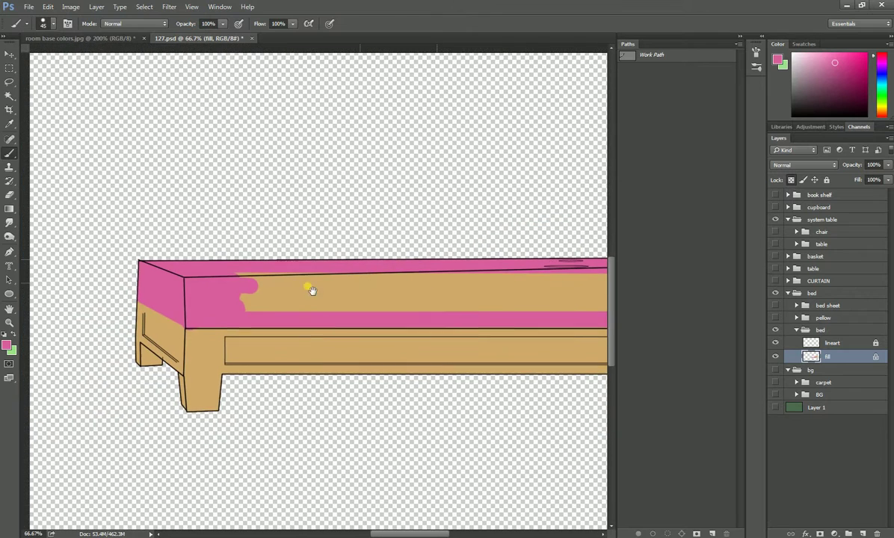
{"action": "mouse_move", "coordinate": [234, 280]}
{"action": "left_mouse_down"}
{"action": "mouse_move", "coordinate": [274, 269]}
{"action": "mouse_move", "coordinate": [254, 299]}
{"action": "mouse_move", "coordinate": [262, 303]}
{"action": "left_mouse_up"}
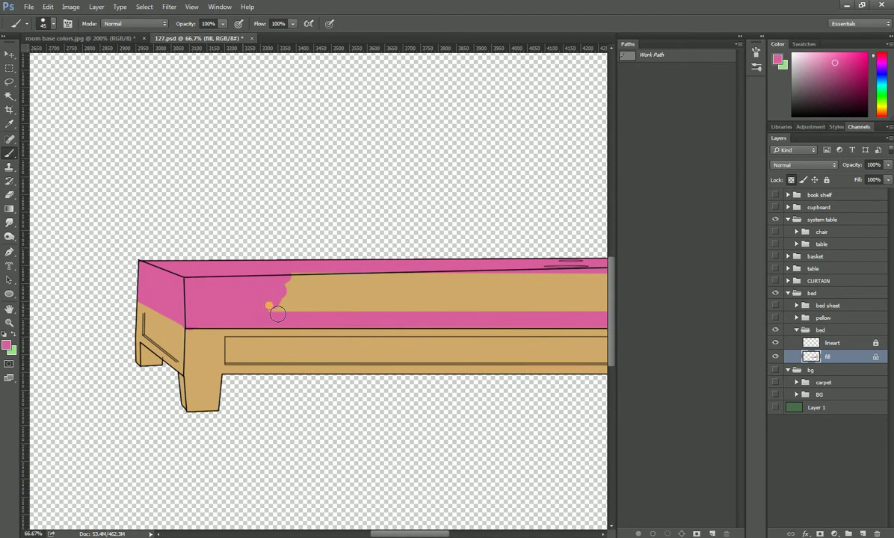
{"action": "scroll", "coordinate": [299, 302], "scroll_direction": "right", "scroll_amount": 3}
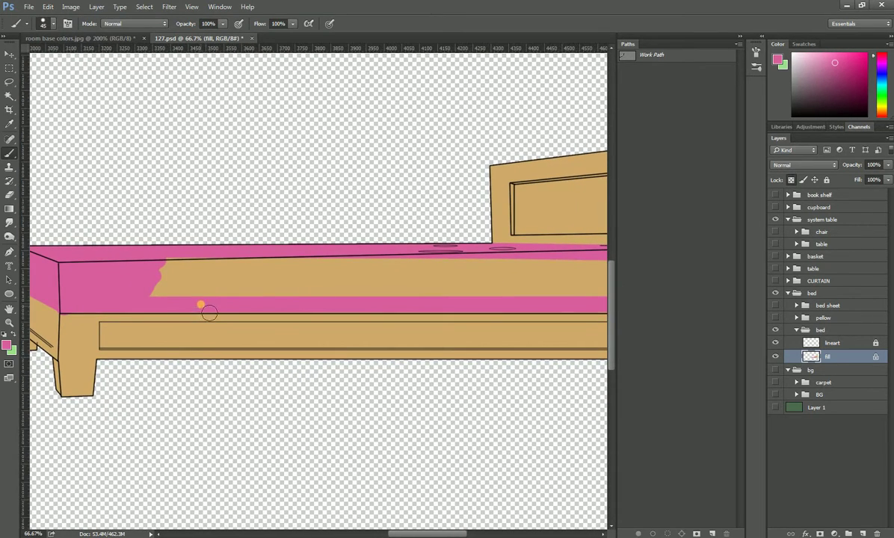
{"action": "mouse_move", "coordinate": [151, 296]}
{"action": "left_mouse_down"}
{"action": "mouse_move", "coordinate": [214, 284]}
{"action": "mouse_move", "coordinate": [200, 268]}
{"action": "mouse_move", "coordinate": [191, 276]}
{"action": "mouse_move", "coordinate": [204, 294]}
{"action": "mouse_move", "coordinate": [259, 299]}
{"action": "mouse_move", "coordinate": [246, 292]}
{"action": "mouse_move", "coordinate": [289, 269]}
{"action": "mouse_move", "coordinate": [299, 285]}
{"action": "left_mouse_up"}
{"action": "scroll", "coordinate": [389, 283], "scroll_direction": "right", "scroll_amount": 3}
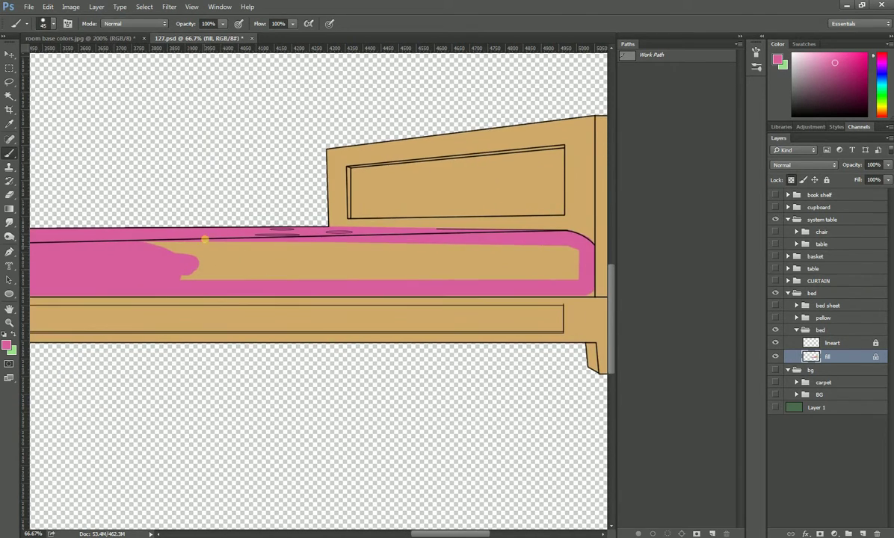
{"action": "key", "text": "bracketright"}
{"action": "key", "text": "bracketright"}
{"action": "key", "text": "bracketright"}
{"action": "mouse_move", "coordinate": [160, 288]}
{"action": "left_mouse_down"}
{"action": "mouse_move", "coordinate": [577, 290]}
{"action": "mouse_move", "coordinate": [568, 284]}
{"action": "left_mouse_up"}
Touch up the pink-tan edge at the bed's left end and sample the tan.
{"action": "left_click_drag", "start_coordinate": [473, 274], "coordinate": [373, 229]}
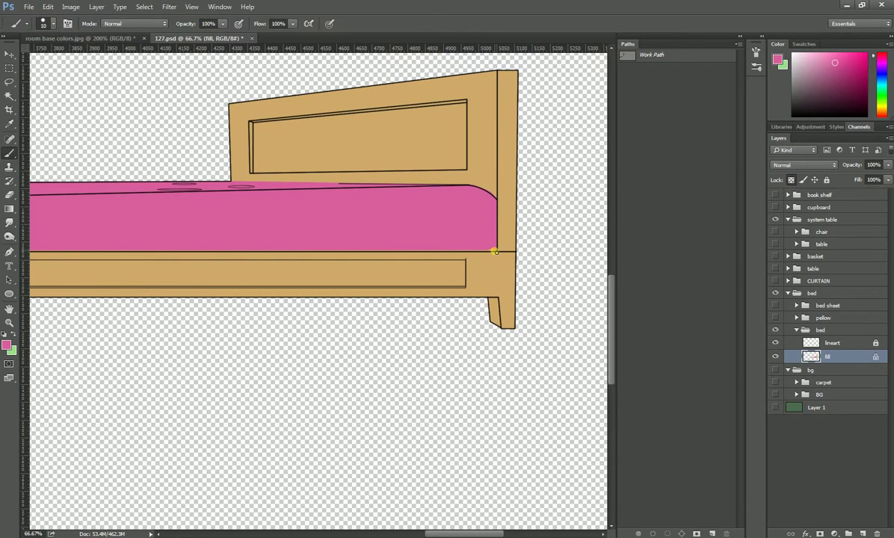
{"action": "left_click_drag", "start_coordinate": [214, 260], "coordinate": [527, 296]}
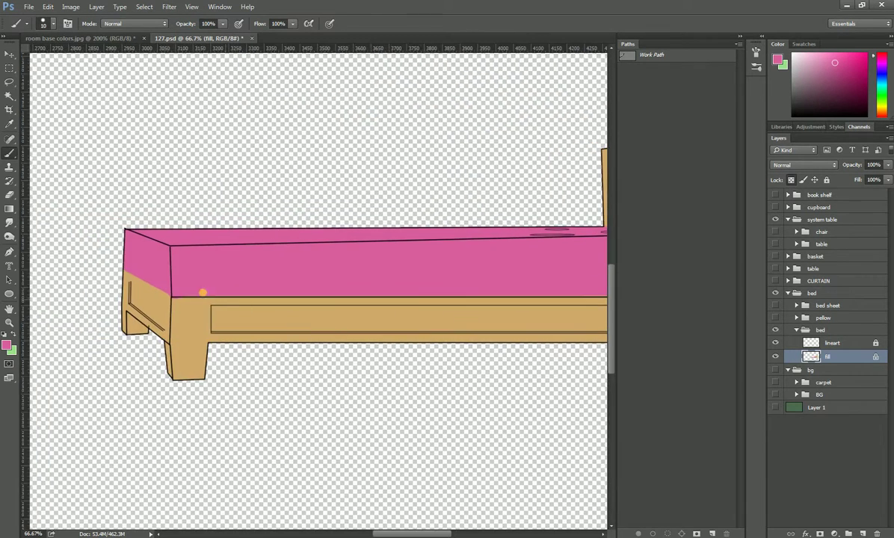
{"action": "left_click", "coordinate": [173, 296]}
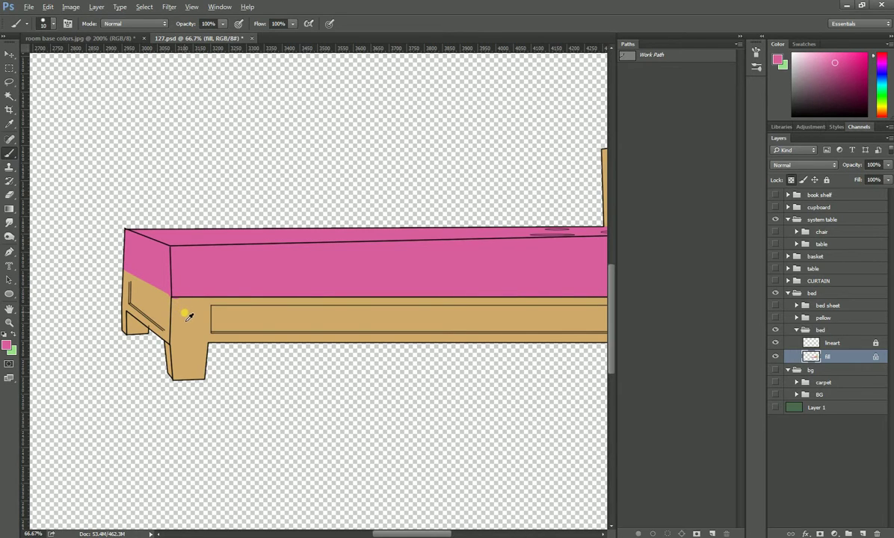
{"action": "left_click", "coordinate": [189, 318], "text": "alt"}
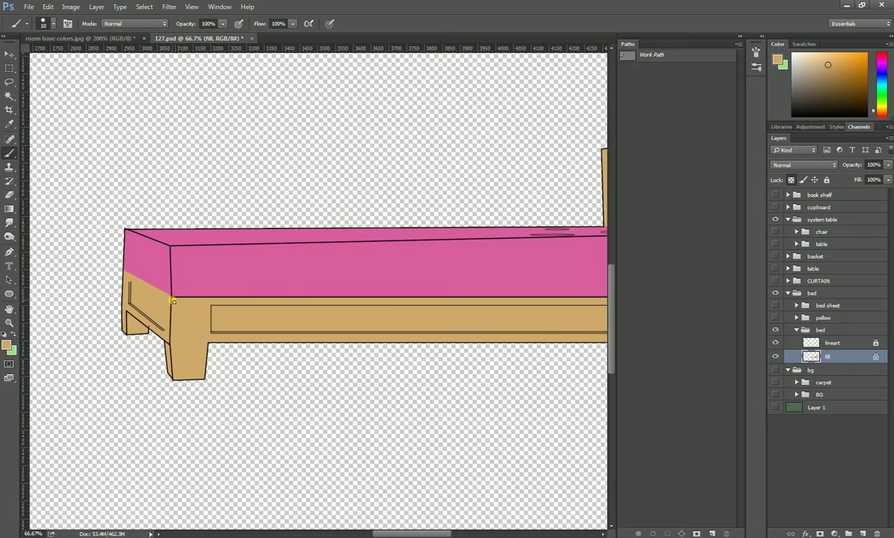
Re-sample the mattress pink near the headboard end.
{"action": "scroll", "coordinate": [322, 258], "scroll_direction": "right", "scroll_amount": 10}
{"action": "scroll", "coordinate": [322, 258], "scroll_direction": "down", "scroll_amount": 1}
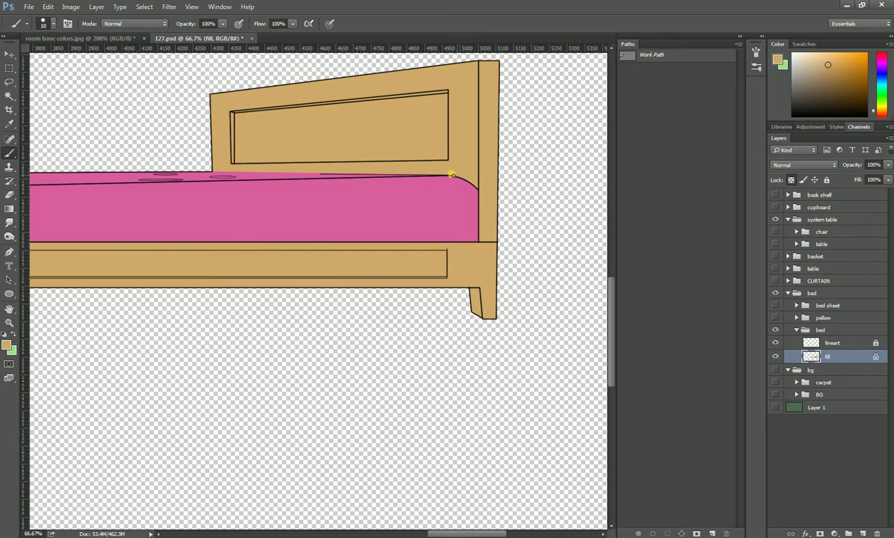
{"action": "scroll", "coordinate": [360, 190], "scroll_direction": "left", "scroll_amount": 1}
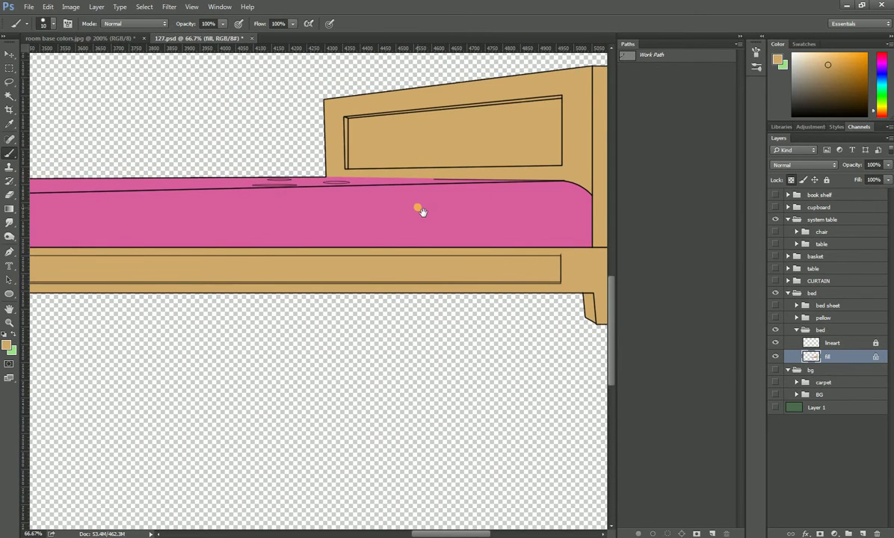
{"action": "scroll", "coordinate": [419, 210], "scroll_direction": "left", "scroll_amount": 1}
{"action": "mouse_move", "coordinate": [437, 209]}
{"action": "left_mouse_down"}
{"action": "mouse_move", "coordinate": [415, 185]}
{"action": "mouse_move", "coordinate": [445, 211]}
{"action": "left_mouse_up"}
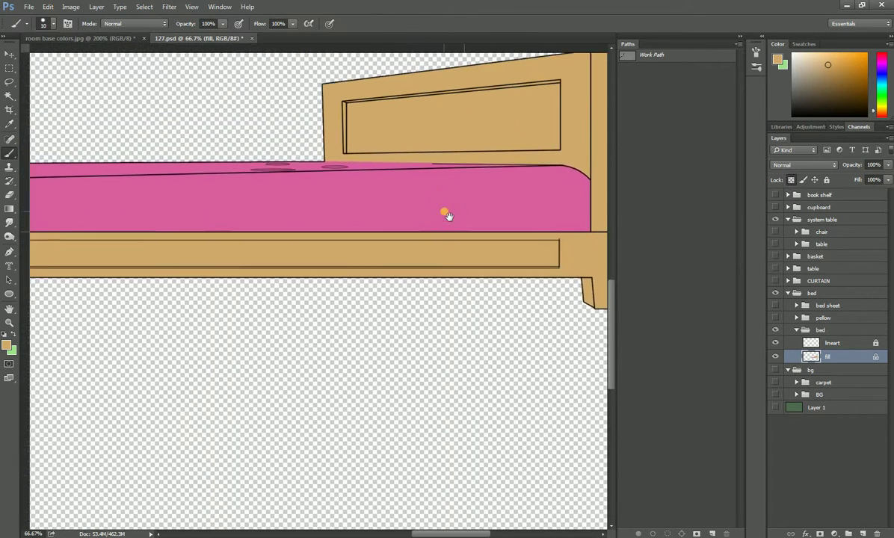
{"action": "left_click", "coordinate": [577, 217], "text": "alt"}
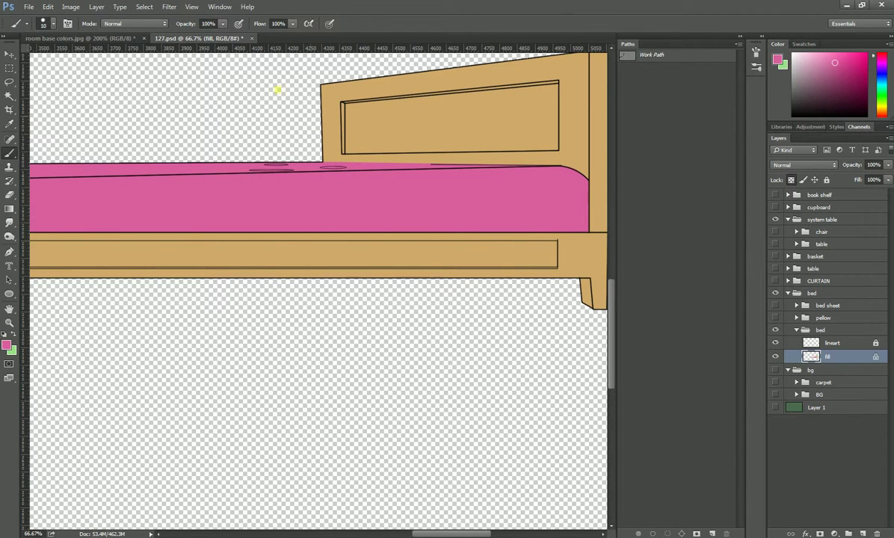
{"action": "left_click", "coordinate": [120, 38]}
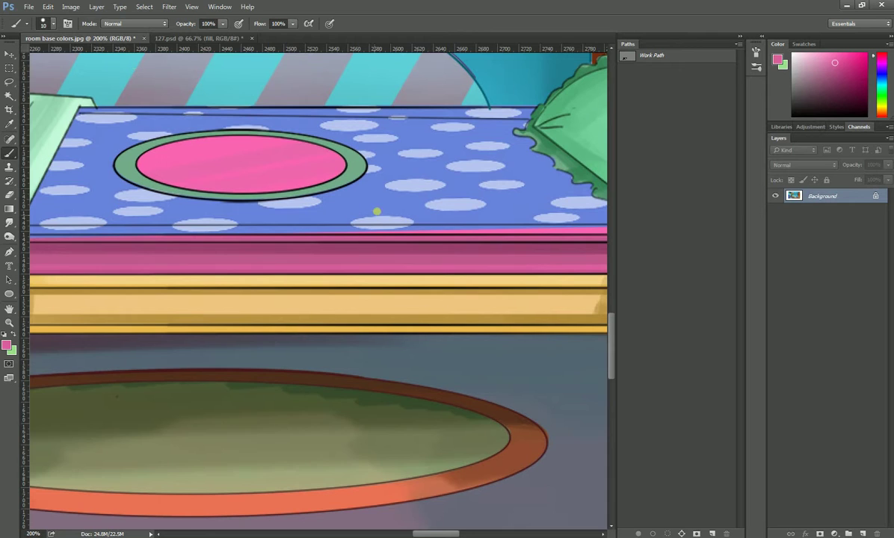
Sample the bedsheet blue from the reference and reframe the bed's left end in 127.psd.
{"action": "left_click_drag", "start_coordinate": [377, 212], "coordinate": [335, 219]}
{"action": "left_click", "coordinate": [416, 231], "text": "alt"}
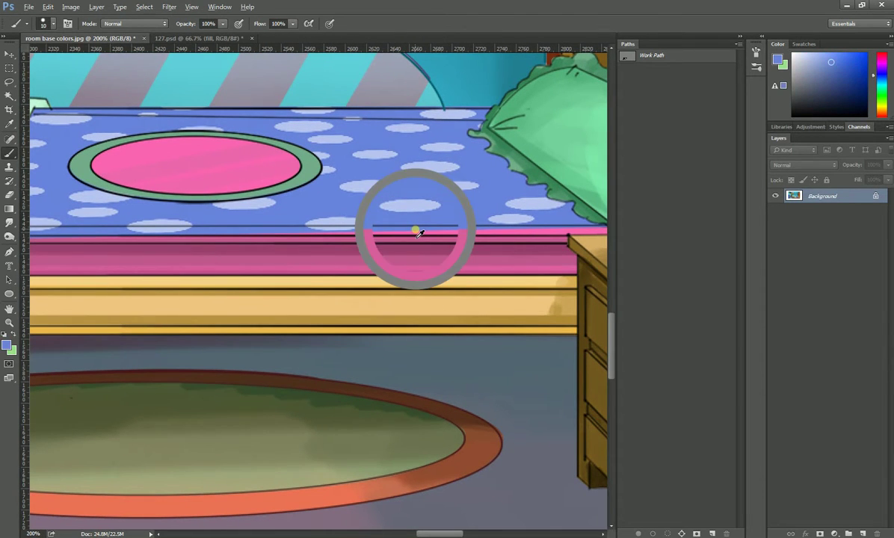
{"action": "left_click", "coordinate": [171, 38]}
{"action": "mouse_move", "coordinate": [397, 176]}
{"action": "left_mouse_down"}
{"action": "mouse_move", "coordinate": [499, 192]}
{"action": "mouse_move", "coordinate": [442, 176]}
{"action": "mouse_move", "coordinate": [479, 161]}
{"action": "left_mouse_up"}
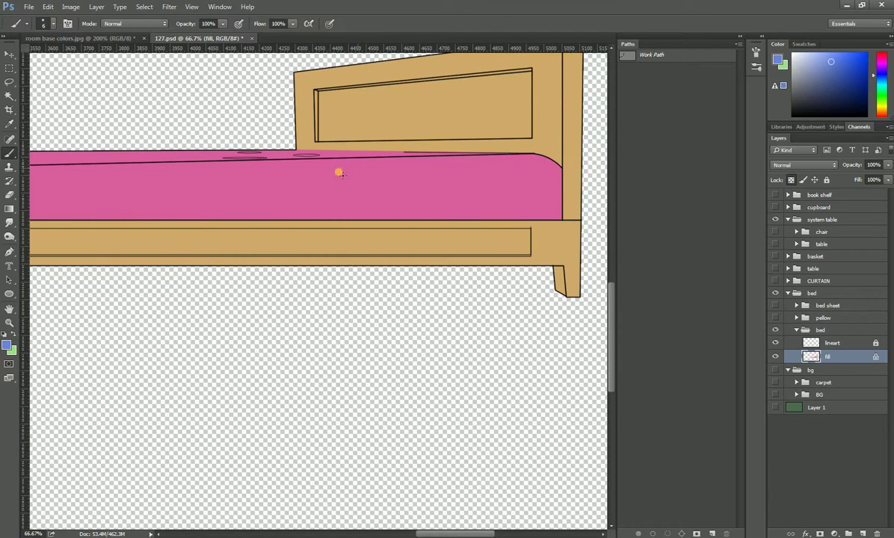
{"action": "left_click_drag", "start_coordinate": [243, 177], "coordinate": [540, 210]}
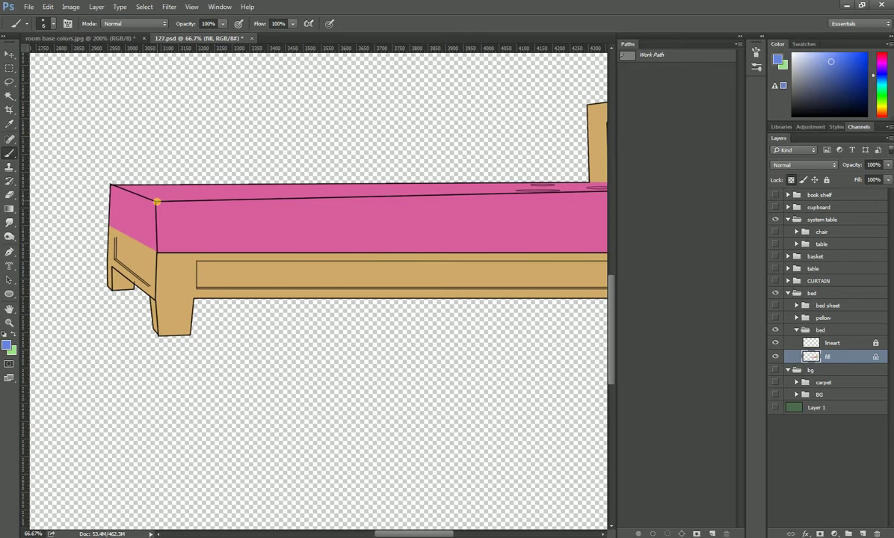
Paint the mattress's top strip blue along its full length, including the left-end top face.
{"action": "left_click_drag", "start_coordinate": [443, 248], "coordinate": [402, 241]}
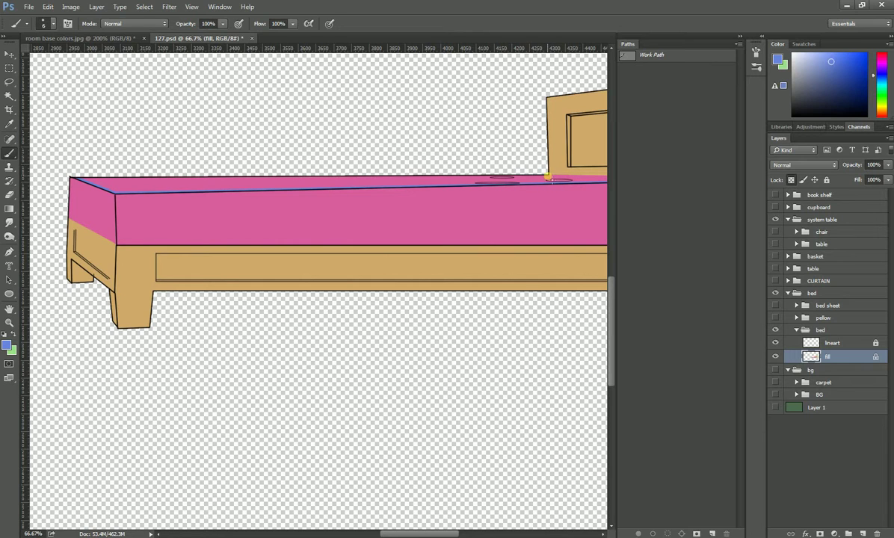
{"action": "left_click_drag", "start_coordinate": [426, 213], "coordinate": [396, 214]}
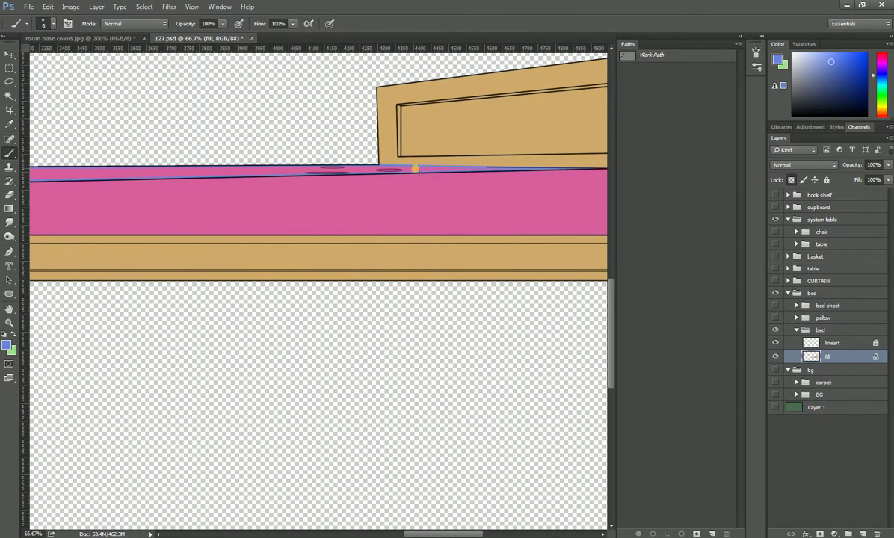
{"action": "left_click_drag", "start_coordinate": [494, 172], "coordinate": [509, 169]}
{"action": "left_click_drag", "start_coordinate": [296, 181], "coordinate": [359, 212]}
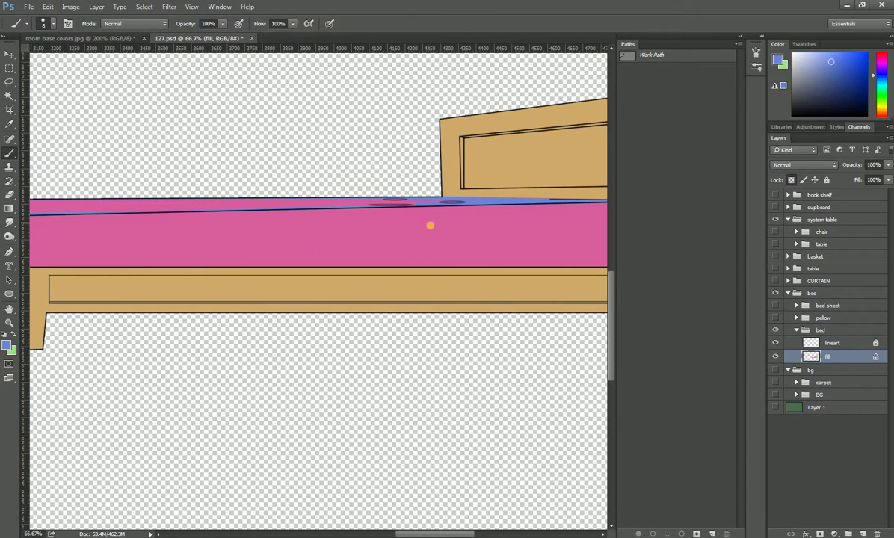
{"action": "mouse_move", "coordinate": [501, 208]}
{"action": "left_mouse_down"}
{"action": "mouse_move", "coordinate": [514, 202]}
{"action": "mouse_move", "coordinate": [278, 206]}
{"action": "mouse_move", "coordinate": [377, 206]}
{"action": "left_mouse_up"}
{"action": "left_click_drag", "start_coordinate": [249, 203], "coordinate": [282, 207]}
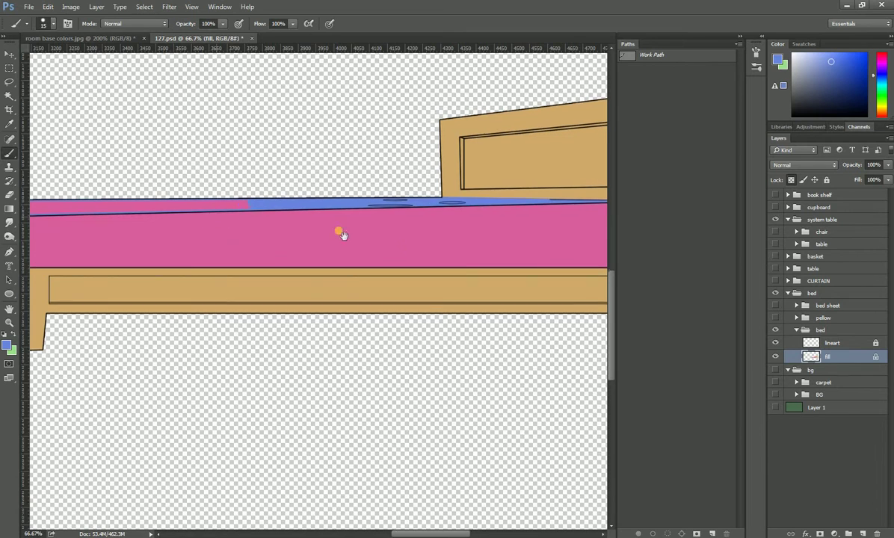
{"action": "scroll", "coordinate": [339, 235], "scroll_direction": "left", "scroll_amount": 5}
{"action": "left_click_drag", "start_coordinate": [307, 244], "coordinate": [288, 232]}
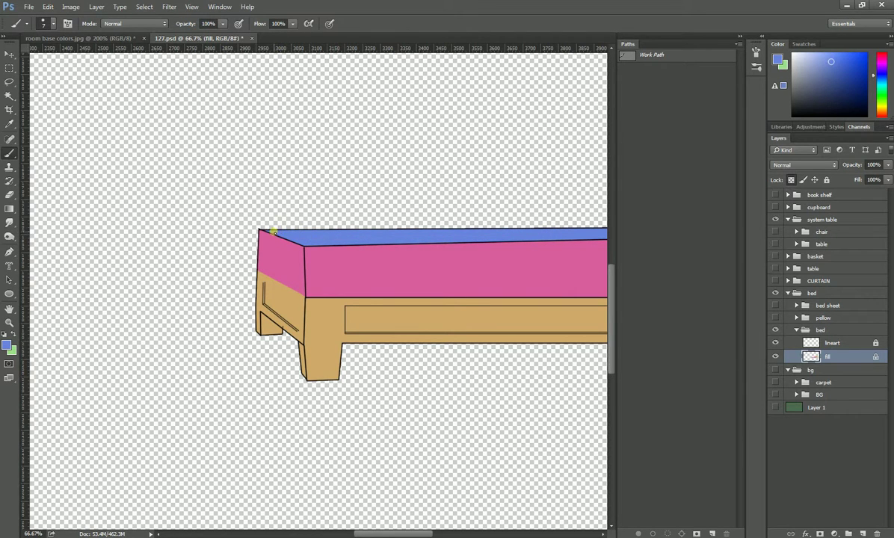
{"action": "scroll", "coordinate": [310, 289], "scroll_direction": "right", "scroll_amount": 10}
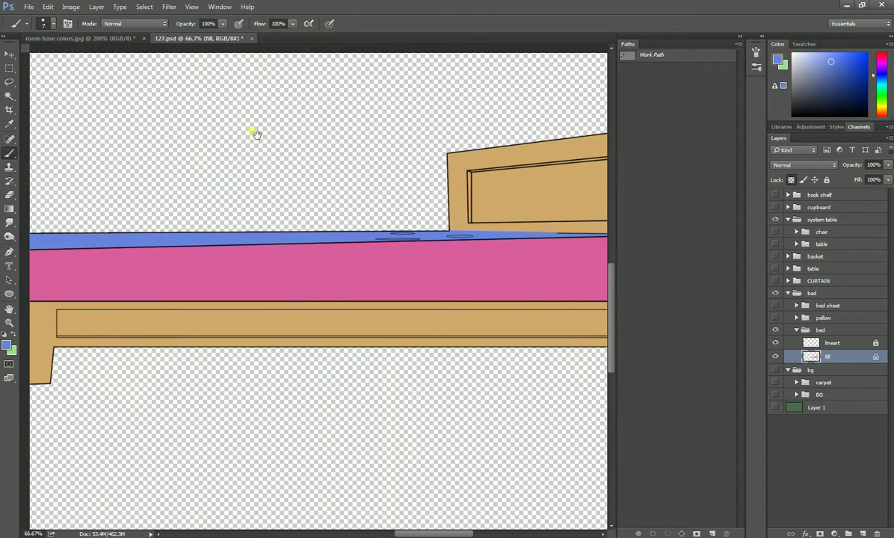
Sample the light blue polka dot from the reference and zoom in on the sheet's ovals.
{"action": "left_click", "coordinate": [125, 38]}
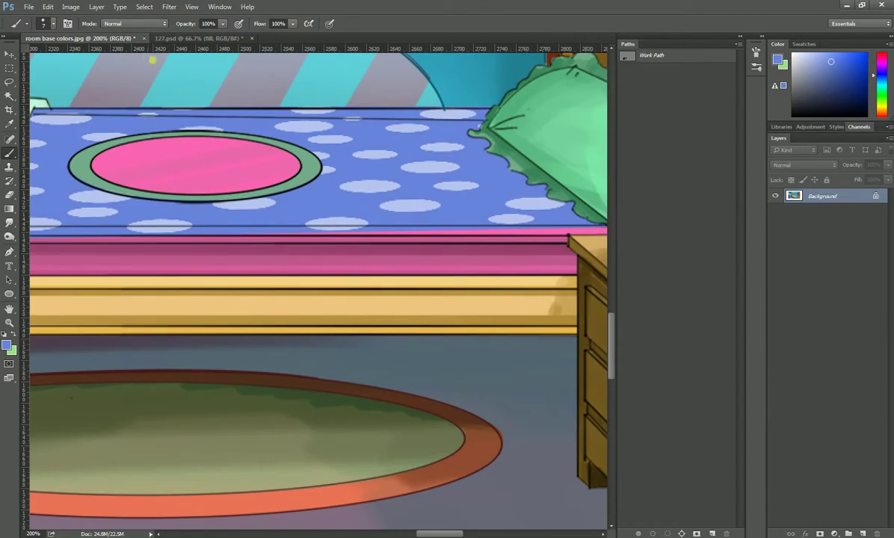
{"action": "left_click", "coordinate": [414, 209], "text": "alt"}
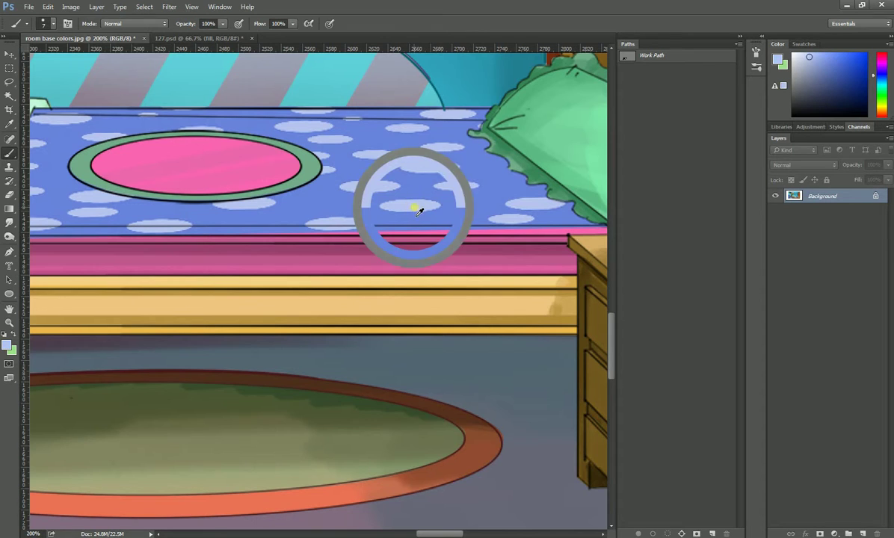
{"action": "left_click", "coordinate": [180, 38]}
{"action": "left_click_drag", "start_coordinate": [380, 266], "coordinate": [382, 272]}
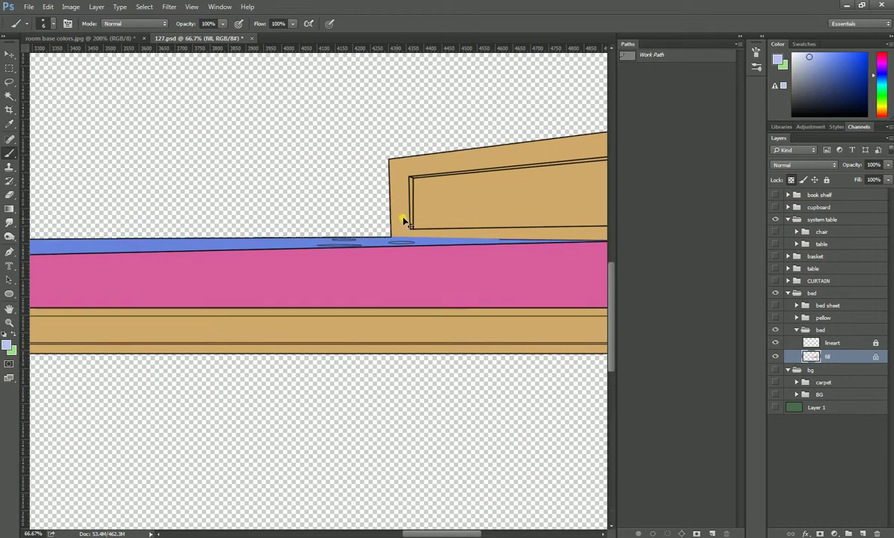
{"action": "scroll", "coordinate": [396, 224], "scroll_direction": "up", "scroll_amount": 5}
{"action": "left_click_drag", "start_coordinate": [465, 178], "coordinate": [381, 276]}
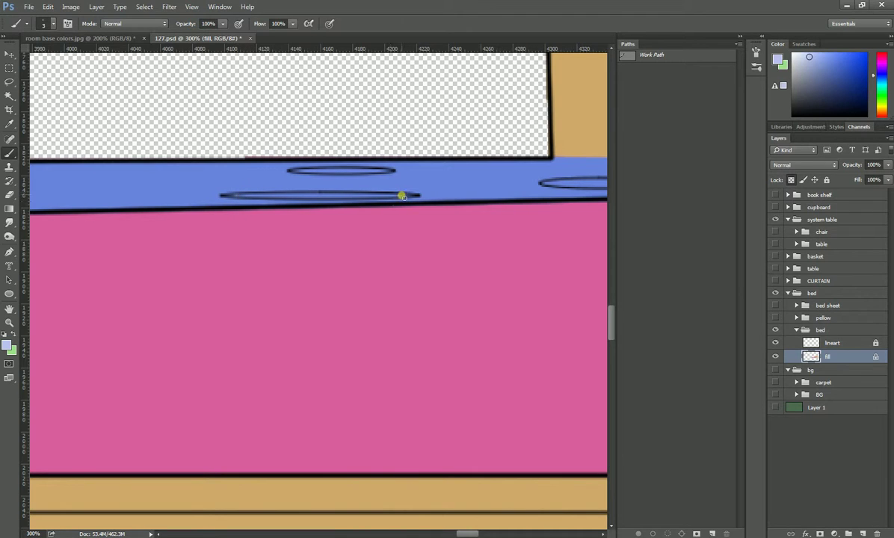
Fill both oval spots with light blue and zoom back out.
{"action": "left_click", "coordinate": [388, 193], "text": "shift"}
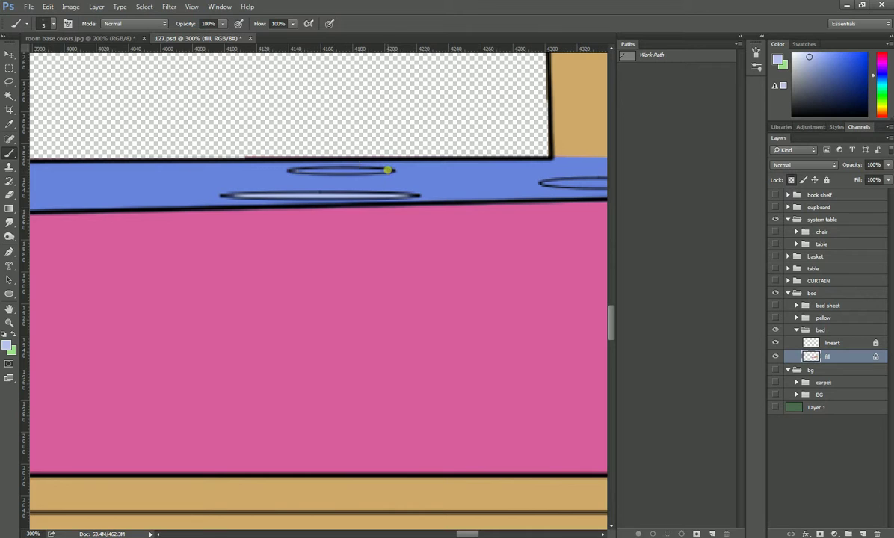
{"action": "mouse_move", "coordinate": [368, 170]}
{"action": "left_mouse_down"}
{"action": "mouse_move", "coordinate": [284, 170]}
{"action": "mouse_move", "coordinate": [359, 171]}
{"action": "mouse_move", "coordinate": [299, 245]}
{"action": "left_mouse_up"}
{"action": "mouse_move", "coordinate": [271, 208]}
{"action": "left_mouse_down"}
{"action": "mouse_move", "coordinate": [378, 207]}
{"action": "mouse_move", "coordinate": [446, 324]}
{"action": "left_mouse_up"}
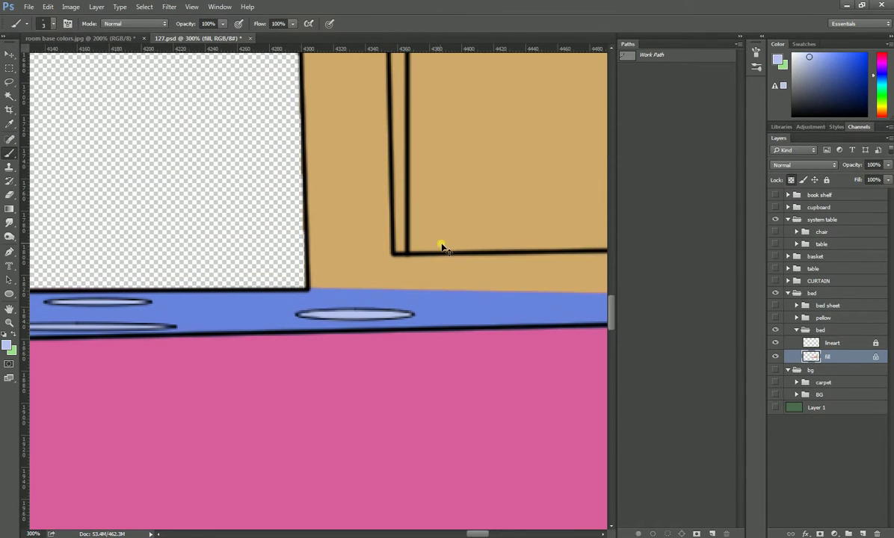
{"action": "key", "text": "ctrl+minus"}
{"action": "key", "text": "ctrl+minus"}
{"action": "key", "text": "ctrl+minus"}
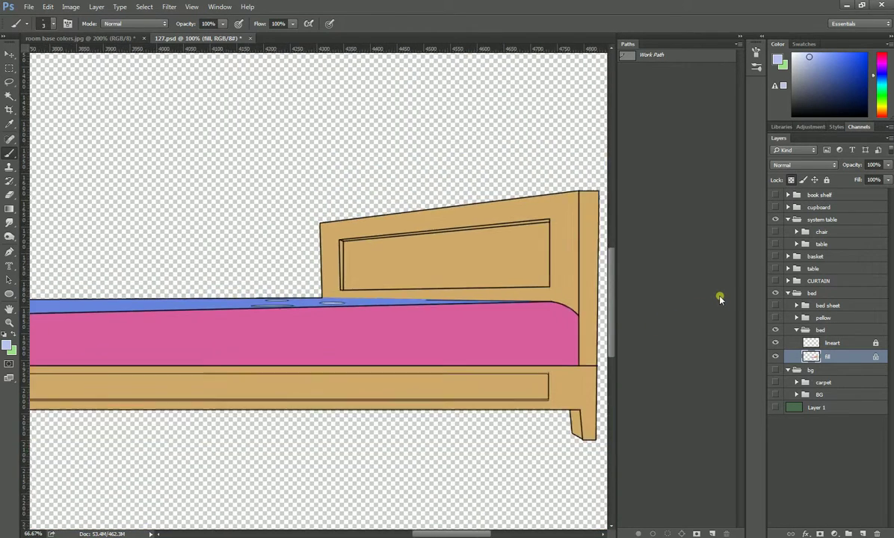
{"action": "key", "text": "ctrl+minus"}
{"action": "key", "text": "ctrl+minus"}
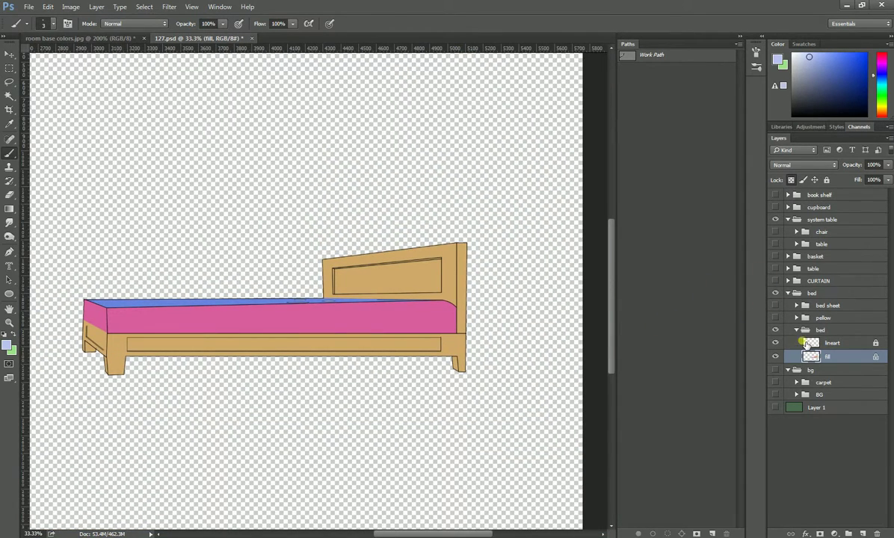
Show the pellow group and merge Layers 6, 5, 7, lineart, fill and 11 into Layer 11.
{"action": "left_click", "coordinate": [797, 329]}
{"action": "left_click", "coordinate": [776, 318]}
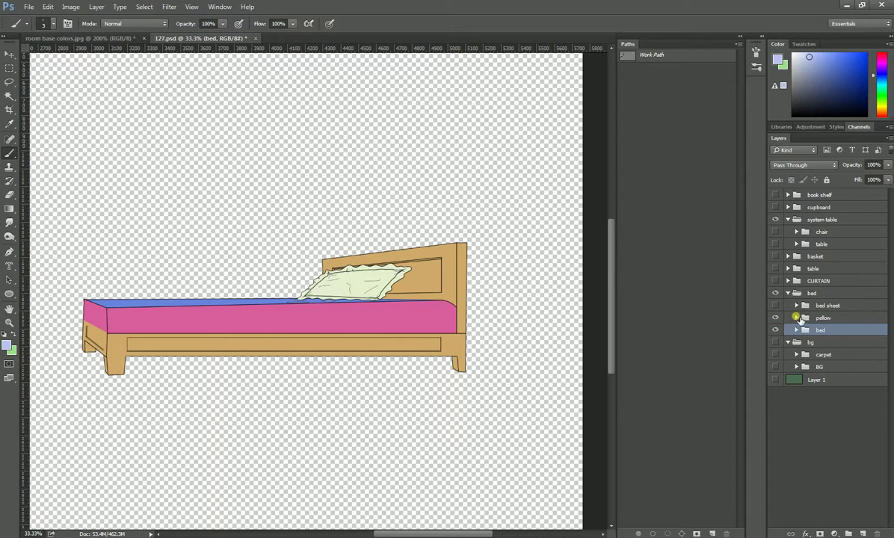
{"action": "left_click", "coordinate": [797, 318]}
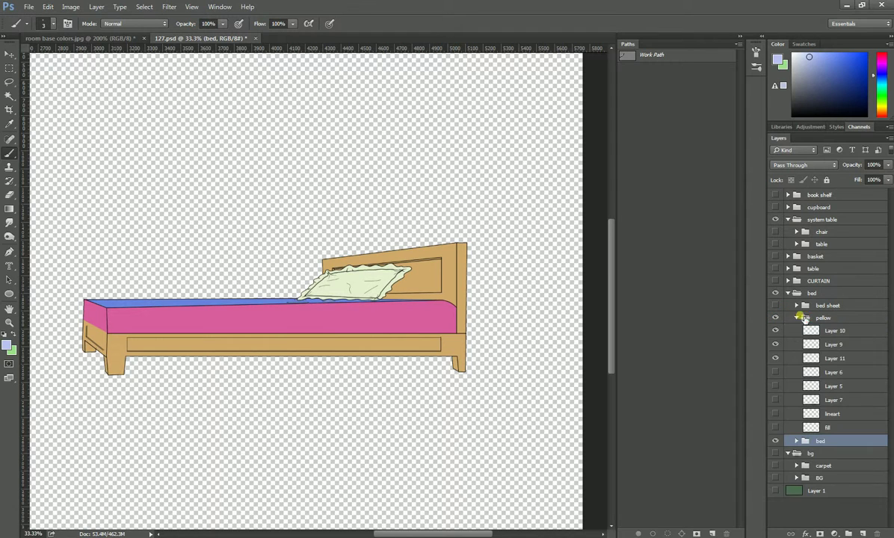
{"action": "left_click", "coordinate": [806, 371]}
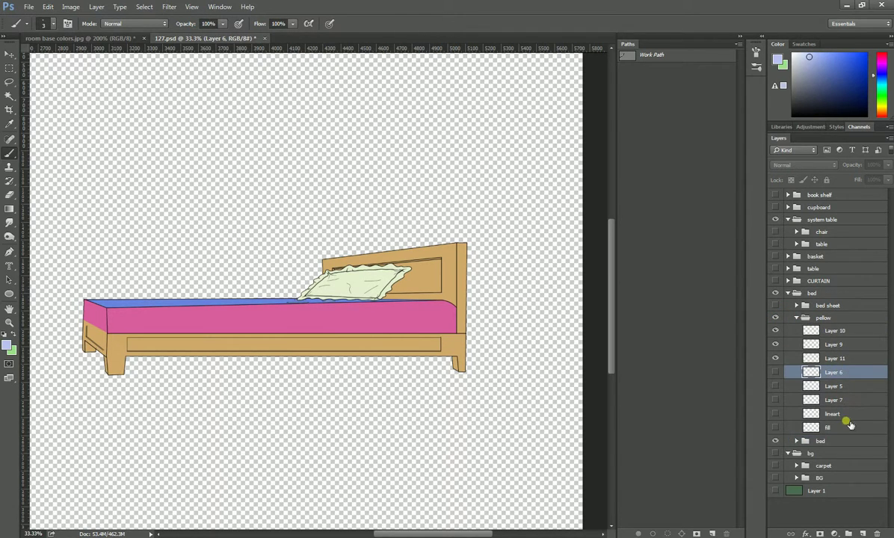
{"action": "left_click", "coordinate": [853, 428], "text": "shift"}
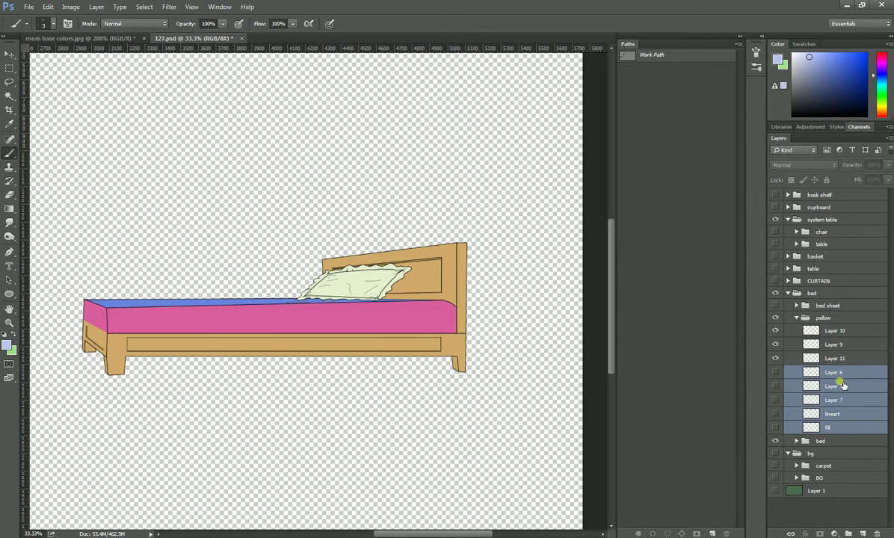
{"action": "left_click", "coordinate": [842, 359], "text": "ctrl"}
{"action": "key", "text": "ctrl+e"}
{"action": "left_click", "coordinate": [776, 358]}
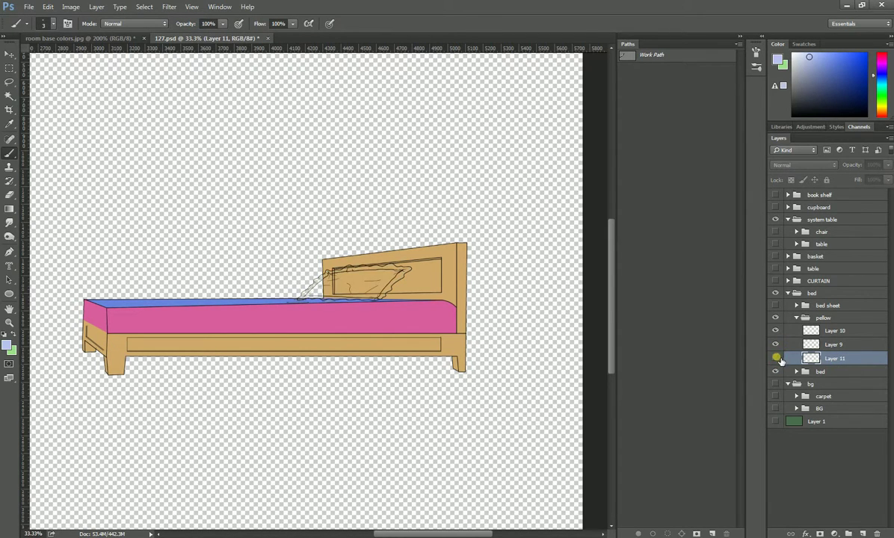
{"action": "left_click", "coordinate": [775, 358]}
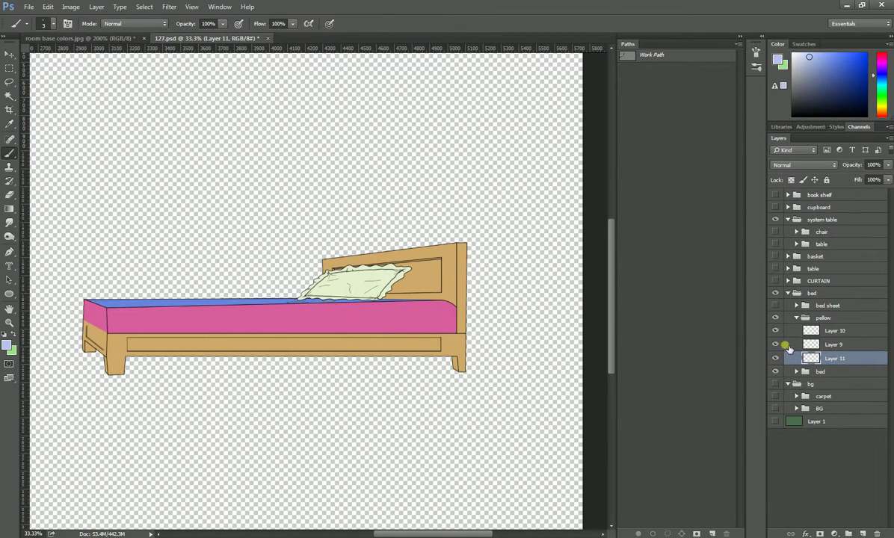
Fully lock Layers 10 and 9, leaving Layer 11 selected.
{"action": "left_click", "coordinate": [777, 344]}
{"action": "left_click", "coordinate": [776, 330]}
{"action": "left_click", "coordinate": [853, 345]}
{"action": "left_click", "coordinate": [855, 333], "text": "ctrl"}
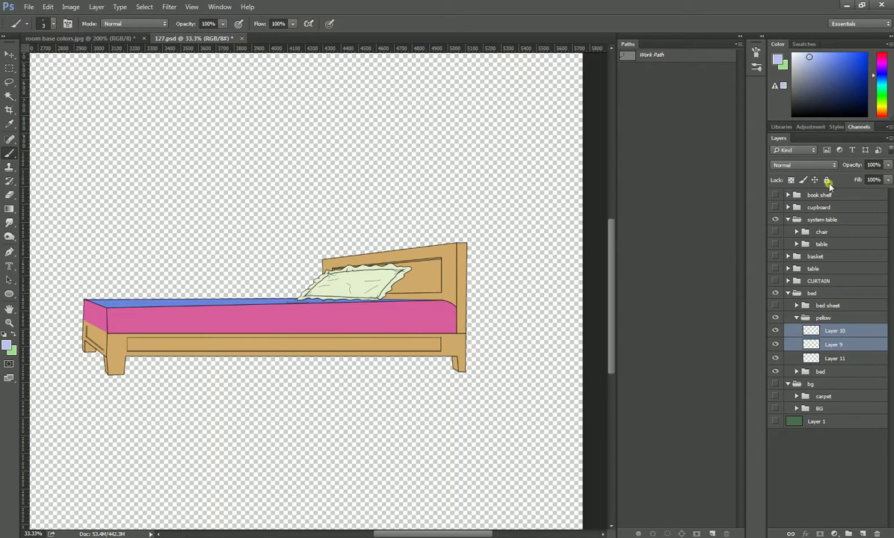
{"action": "left_click", "coordinate": [827, 179]}
{"action": "left_click", "coordinate": [855, 359]}
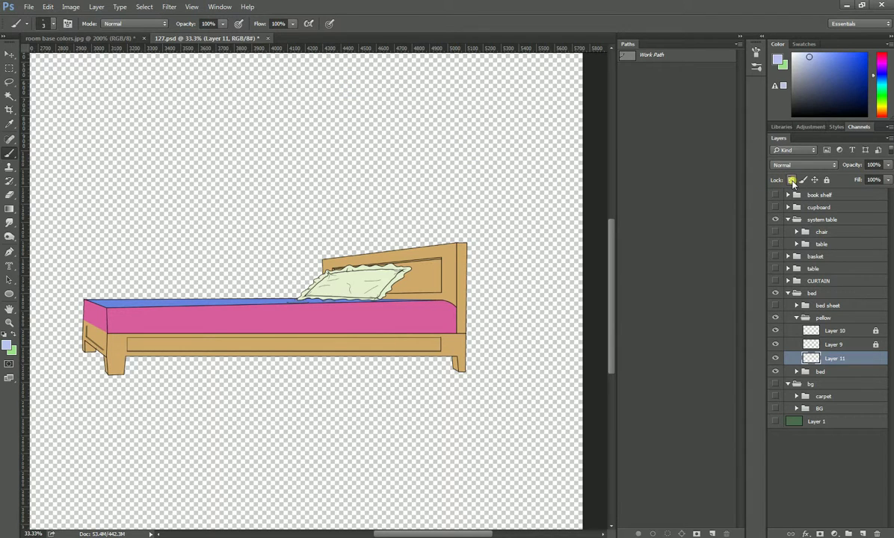
{"action": "left_click", "coordinate": [112, 37]}
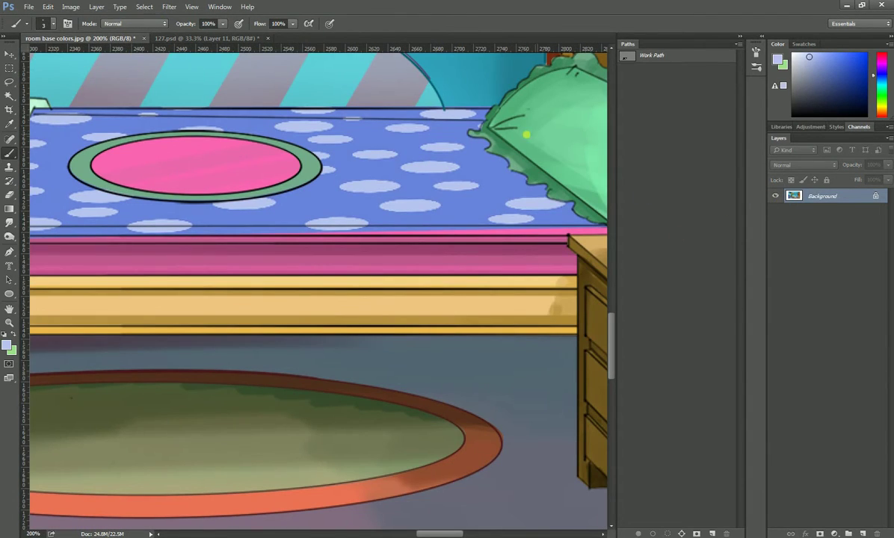
Sample the reference pillow's mint green and fill Layer 11 with it in 127.psd.
{"action": "left_click_drag", "start_coordinate": [527, 155], "coordinate": [320, 202]}
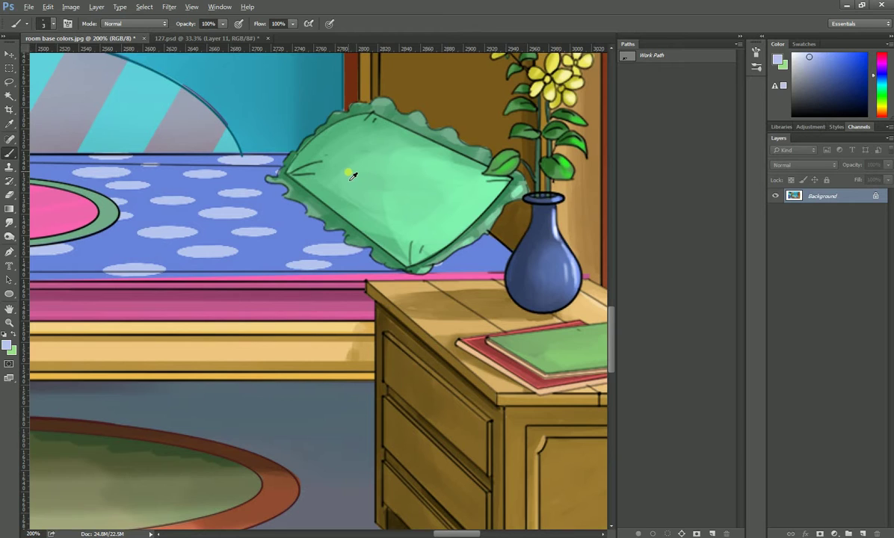
{"action": "left_click", "coordinate": [320, 153], "text": "alt"}
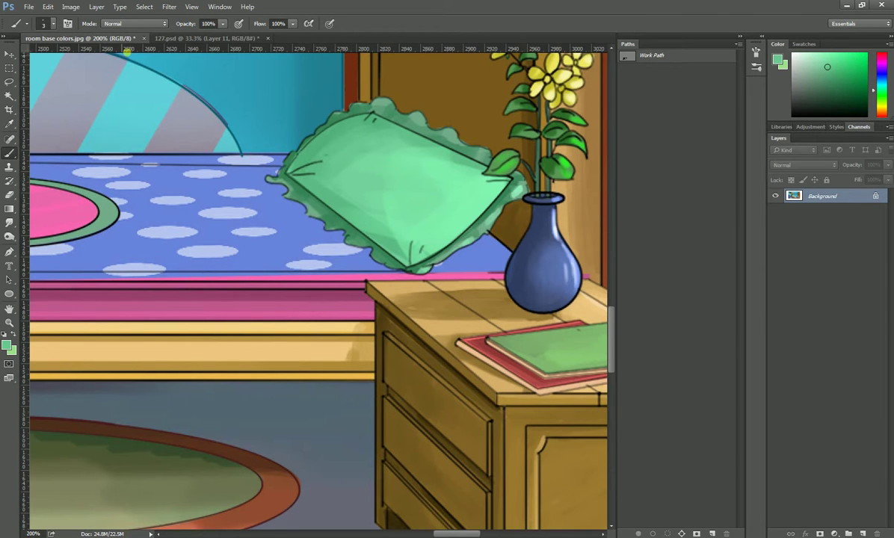
{"action": "left_click", "coordinate": [171, 38]}
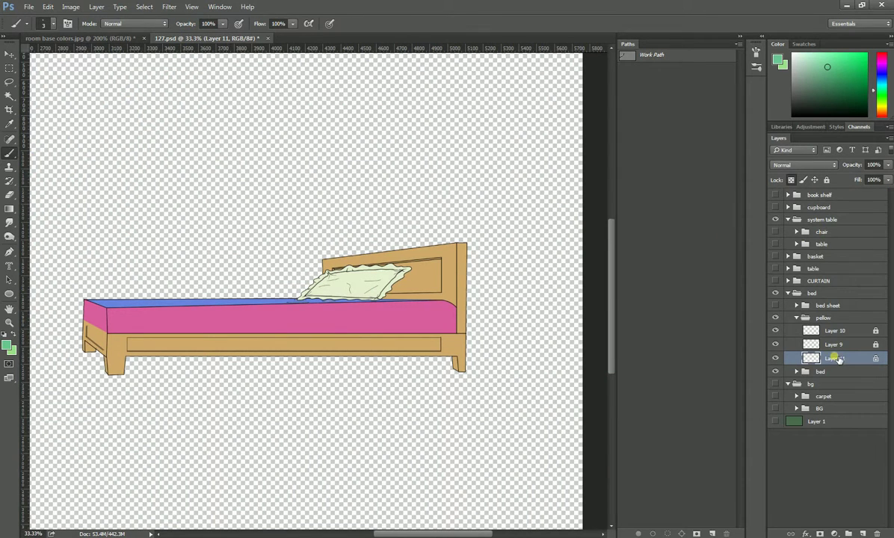
{"action": "key", "text": "alt+BackSpace"}
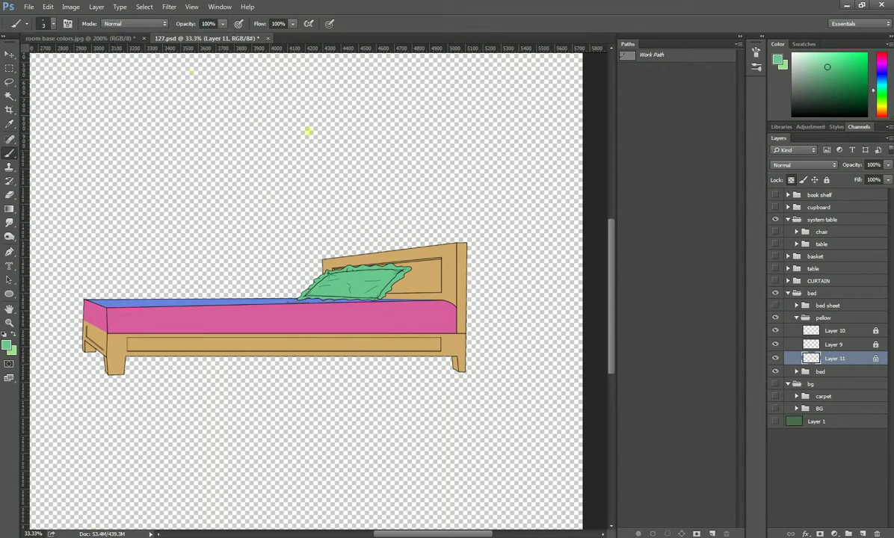
{"action": "left_click", "coordinate": [796, 318]}
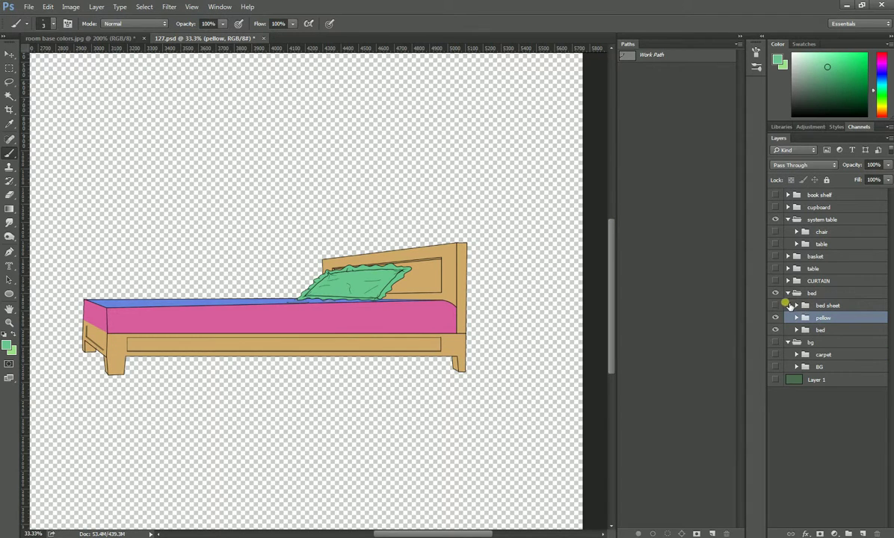
Show and expand the bed sheet group, checking what Layer 4, Layer 3 and lineart hold.
{"action": "left_click", "coordinate": [776, 305]}
{"action": "left_click", "coordinate": [798, 305]}
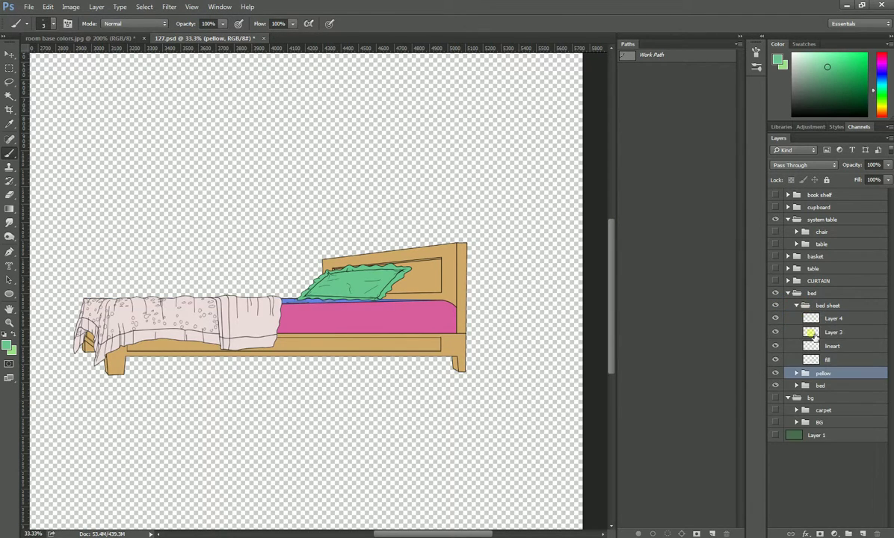
{"action": "left_click", "coordinate": [776, 314]}
{"action": "left_click", "coordinate": [776, 314]}
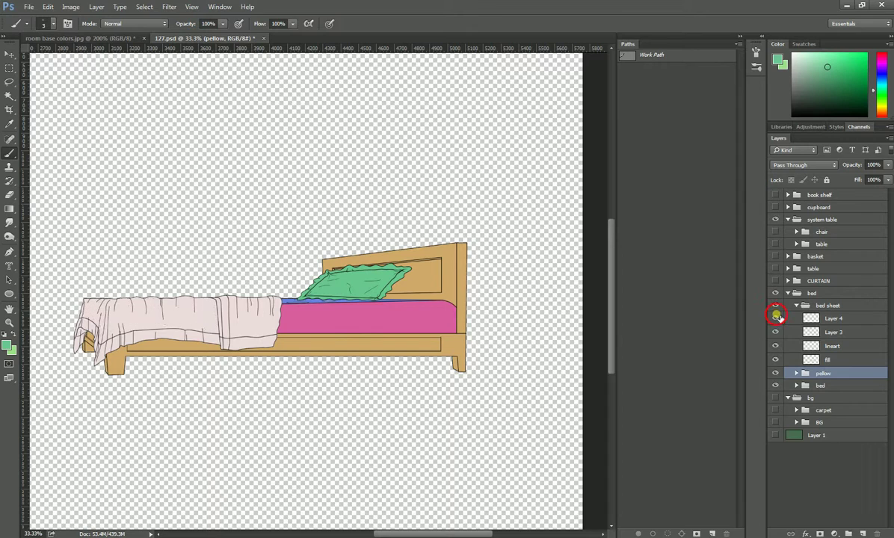
{"action": "left_click", "coordinate": [776, 332]}
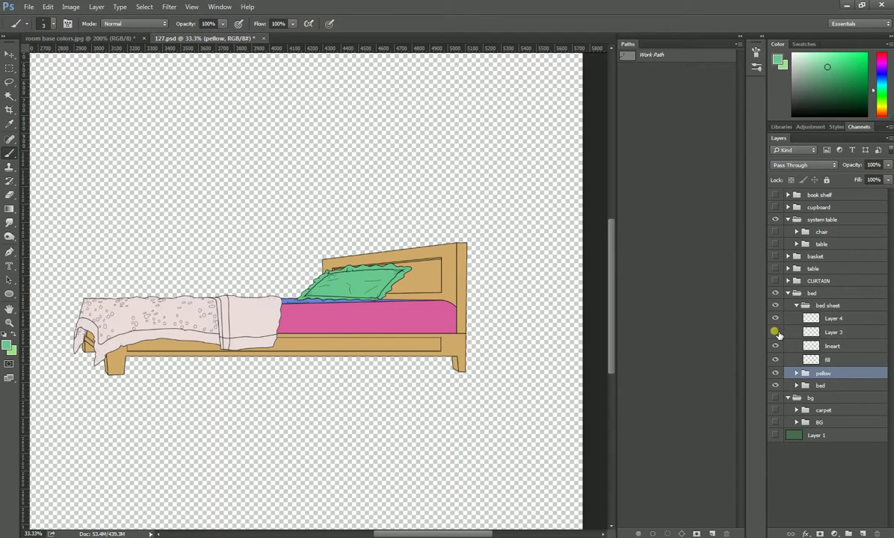
{"action": "left_click", "coordinate": [776, 332]}
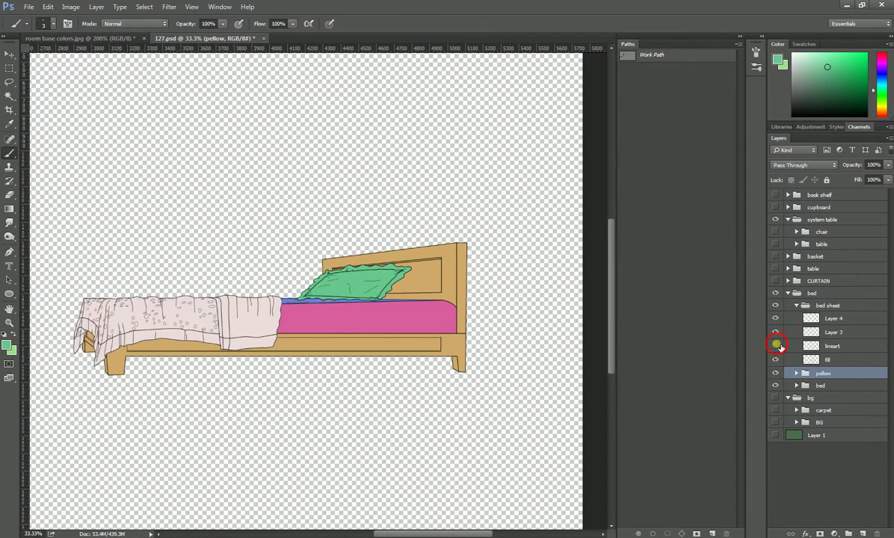
{"action": "left_click", "coordinate": [776, 345]}
{"action": "left_click", "coordinate": [776, 346]}
Fully lock Layer 4, Layer 3 and lineart, and lock transparent pixels on the fill layer.
{"action": "left_click", "coordinate": [845, 346]}
{"action": "left_click", "coordinate": [852, 319], "text": "shift"}
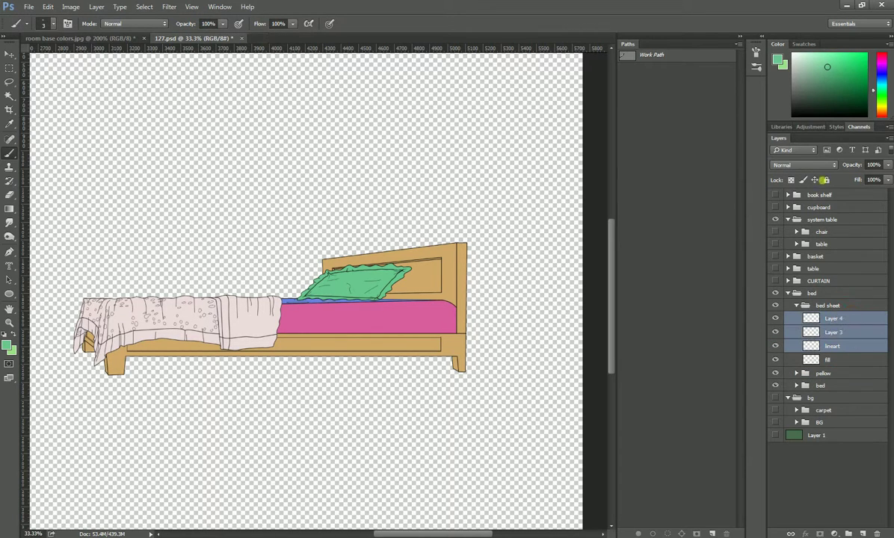
{"action": "left_click", "coordinate": [825, 180]}
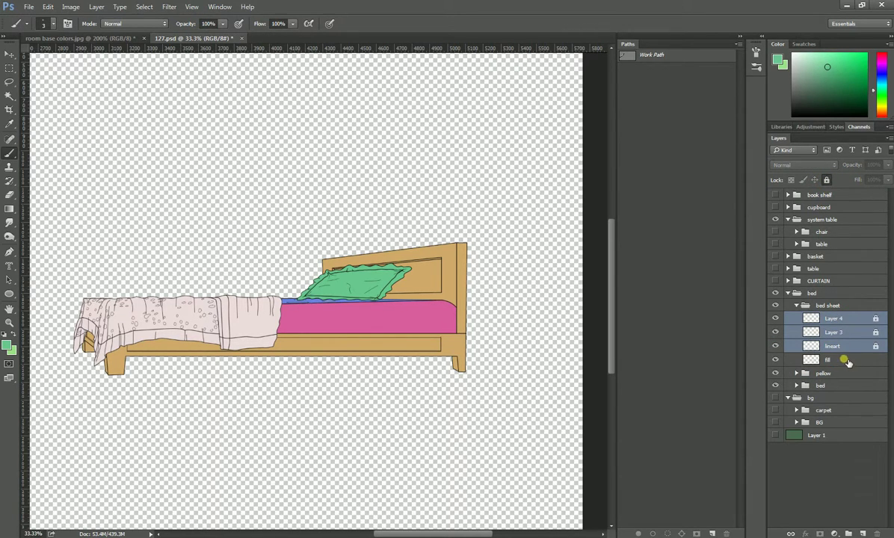
{"action": "left_click", "coordinate": [847, 362]}
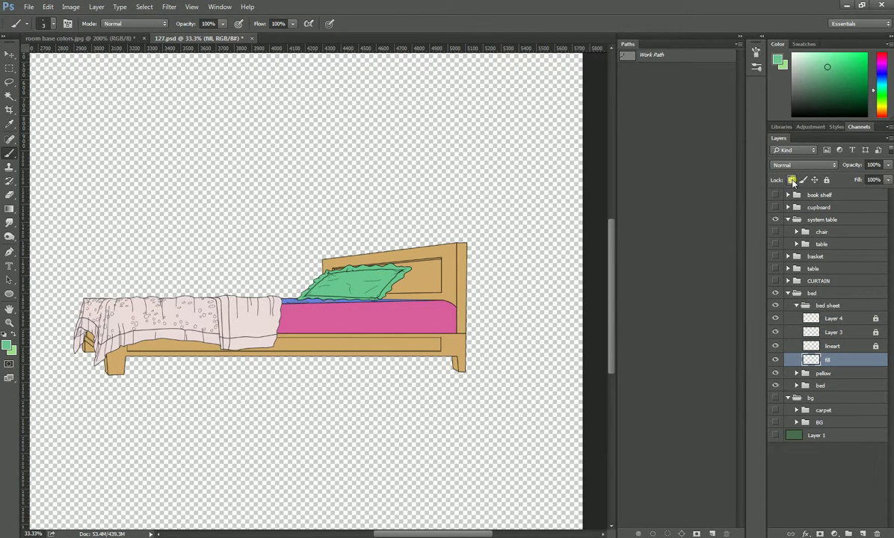
{"action": "left_click", "coordinate": [791, 181]}
{"action": "left_click", "coordinate": [124, 38]}
Sample the reference tablecloth's green and fill the bed sheet with it.
{"action": "left_click_drag", "start_coordinate": [242, 260], "coordinate": [425, 280]}
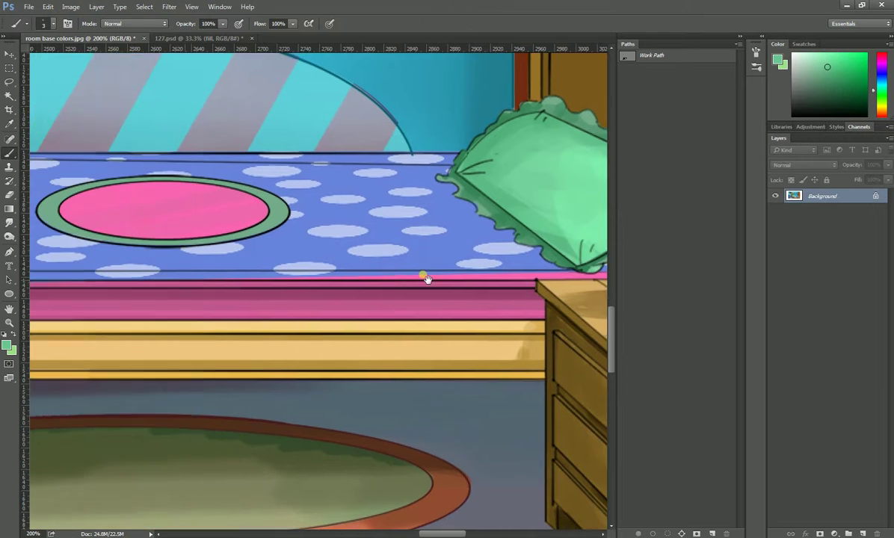
{"action": "mouse_move", "coordinate": [370, 250]}
{"action": "left_mouse_down"}
{"action": "mouse_move", "coordinate": [409, 236]}
{"action": "mouse_move", "coordinate": [423, 203]}
{"action": "left_mouse_up"}
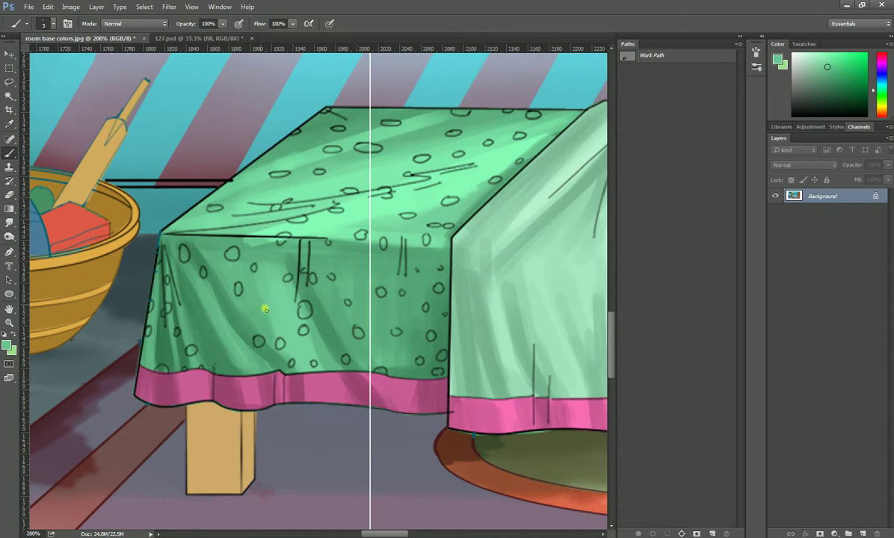
{"action": "left_click", "coordinate": [262, 309]}
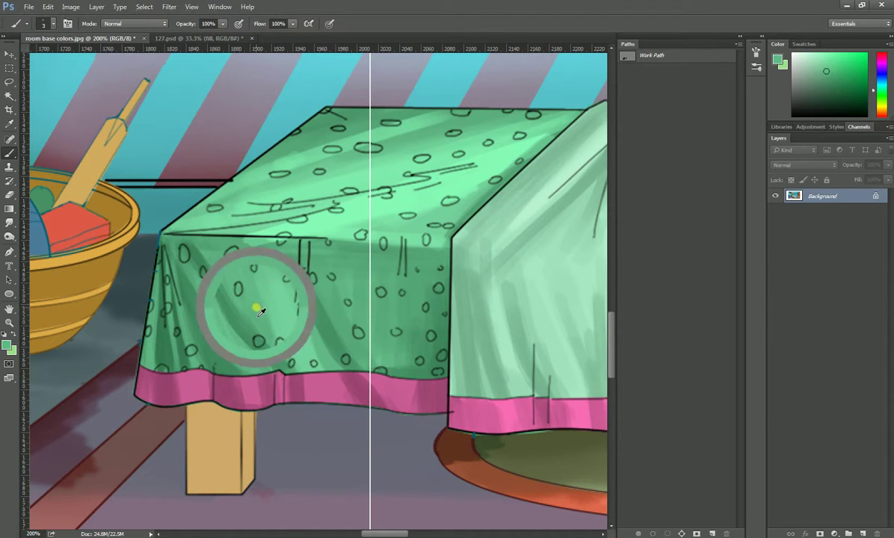
{"action": "left_click", "coordinate": [197, 39]}
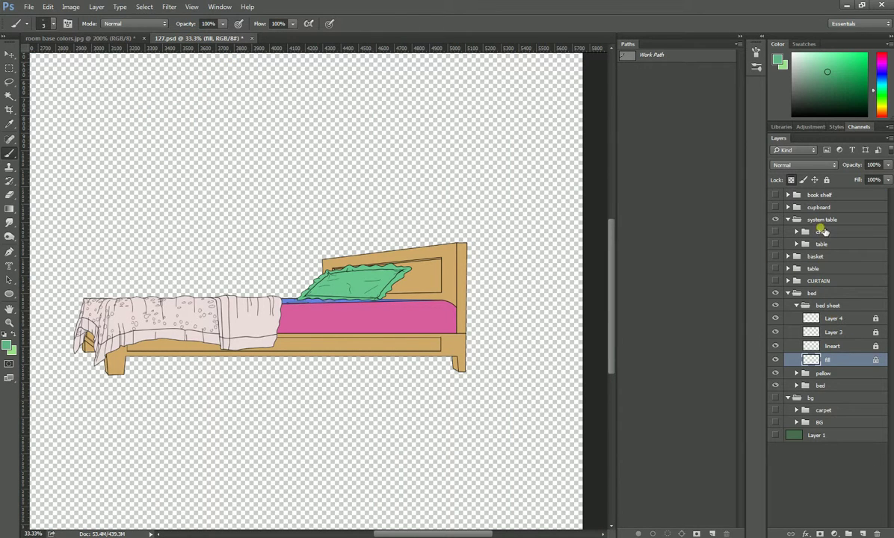
{"action": "key", "text": "alt+BackSpace"}
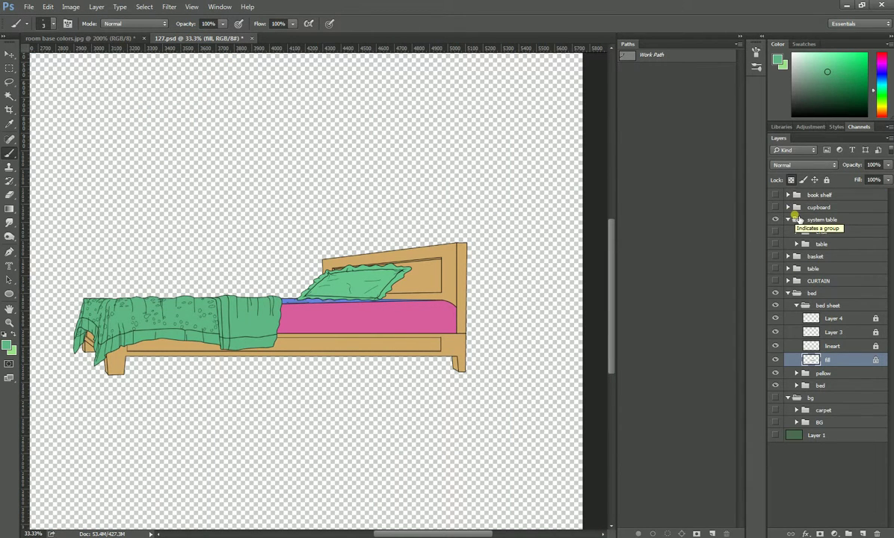
Sample the reference table-skirt pink, check the green fill, and Magic Wand from lineart.
{"action": "left_click", "coordinate": [120, 37]}
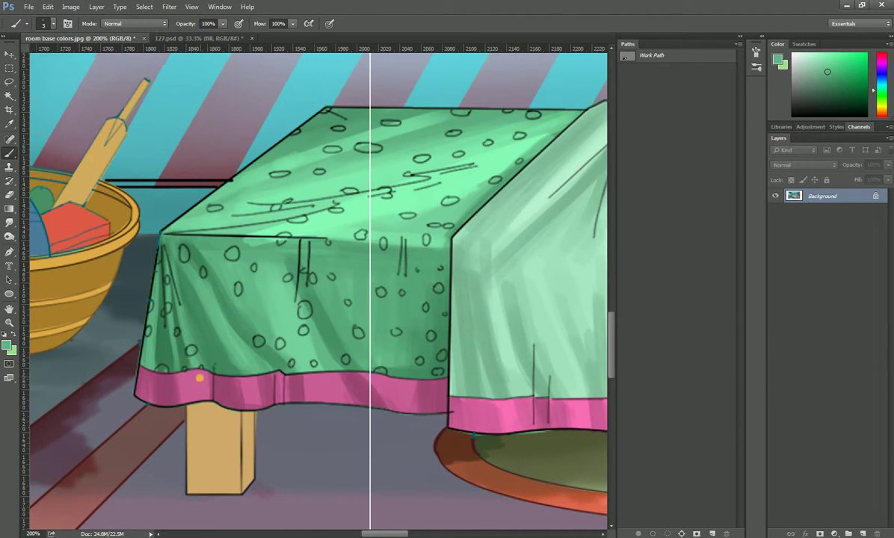
{"action": "left_click", "coordinate": [179, 374], "text": "alt"}
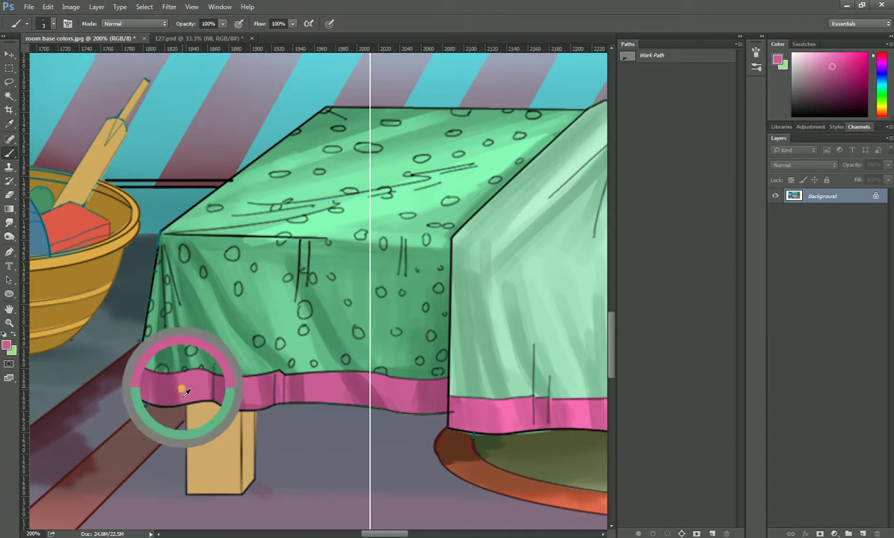
{"action": "left_click", "coordinate": [193, 38]}
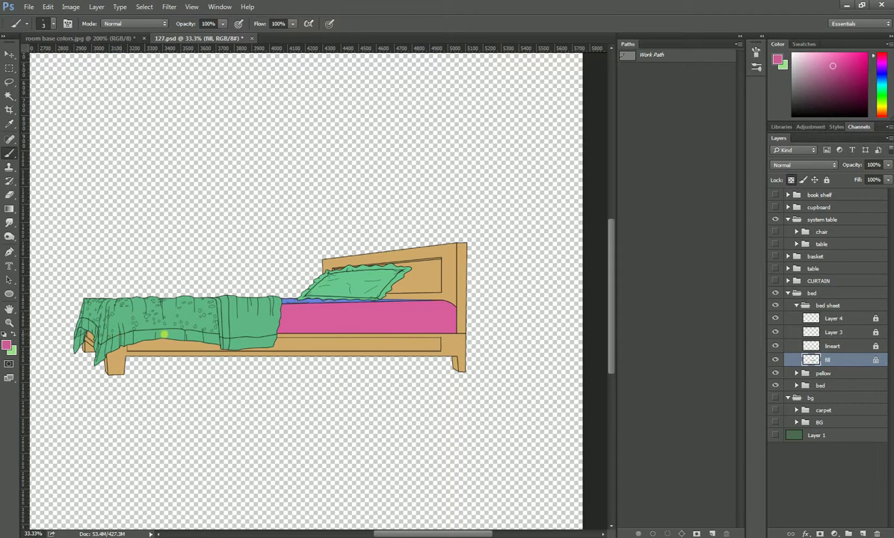
{"action": "left_click", "coordinate": [776, 347]}
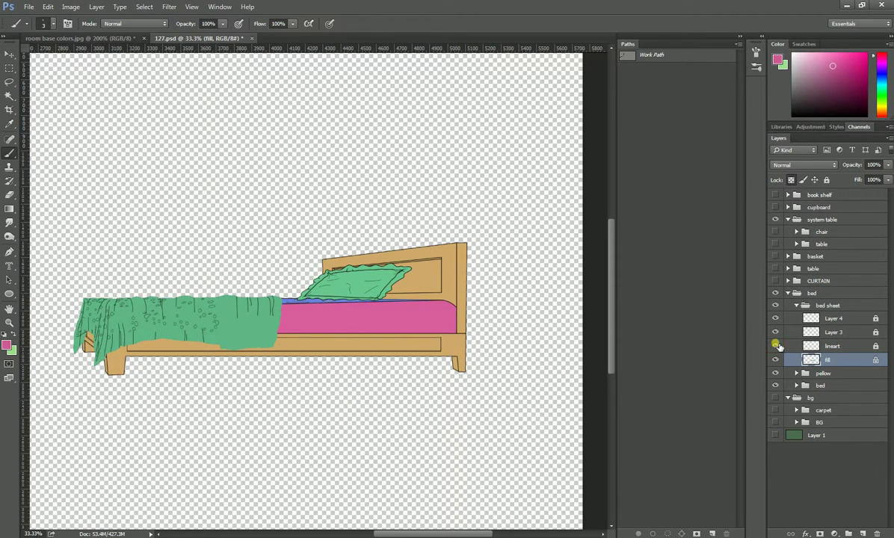
{"action": "left_click", "coordinate": [775, 346]}
{"action": "left_click", "coordinate": [776, 347]}
{"action": "left_click", "coordinate": [775, 347]}
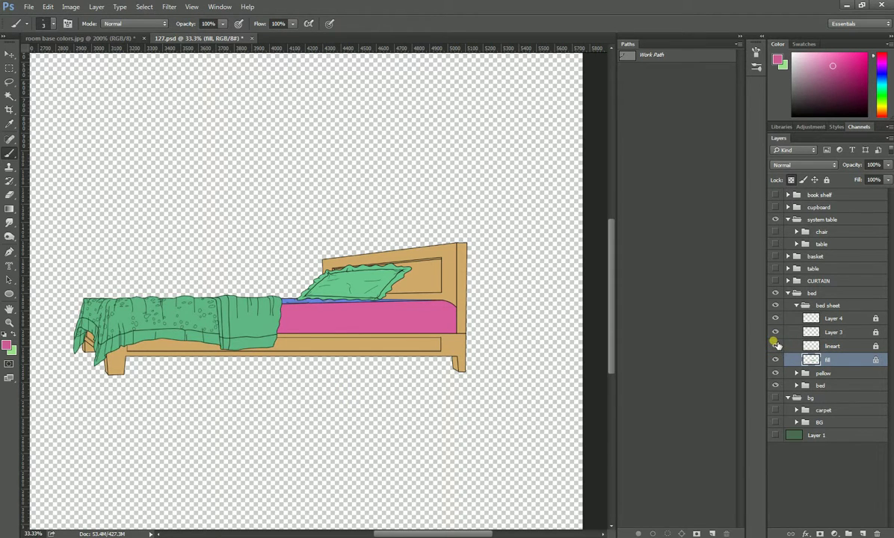
{"action": "left_click", "coordinate": [852, 350]}
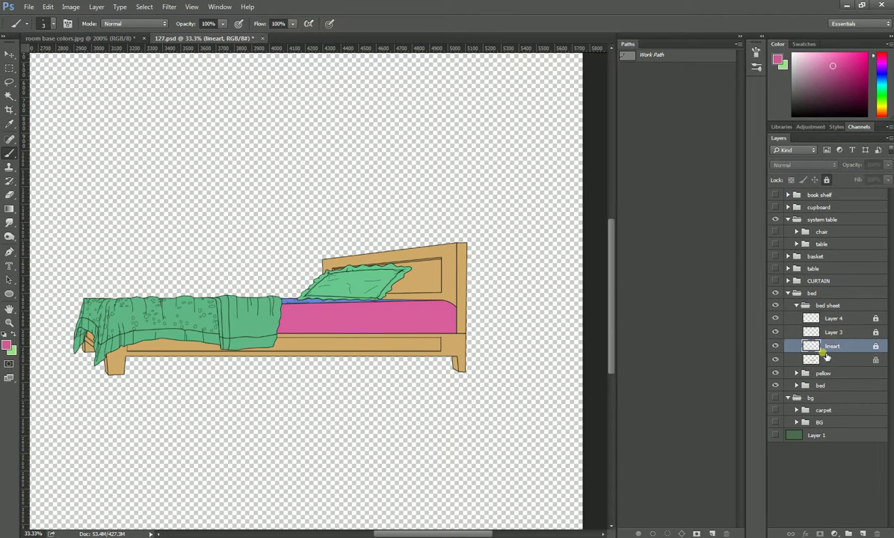
{"action": "left_click", "coordinate": [9, 96]}
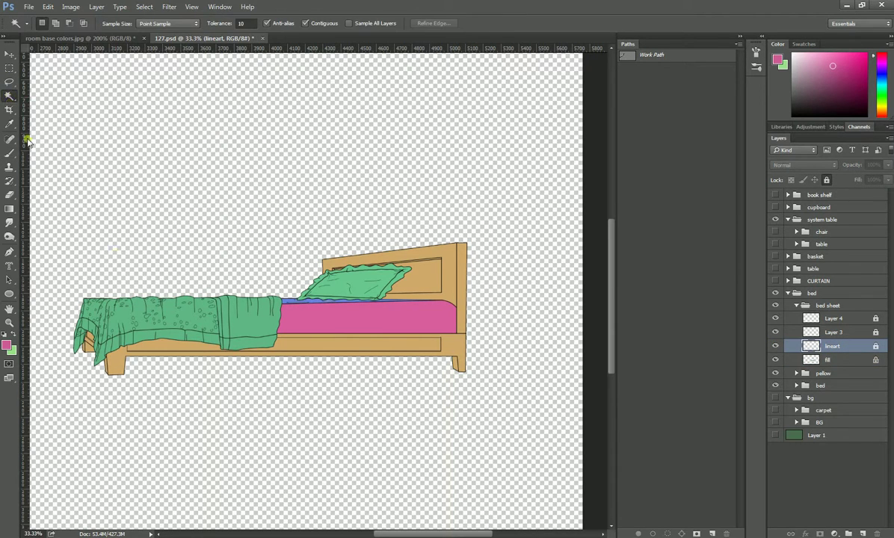
Select the lower hem and its left-tip areas, fill them pink on the fill layer, and deselect.
{"action": "left_click", "coordinate": [239, 345]}
{"action": "key", "text": "shift"}
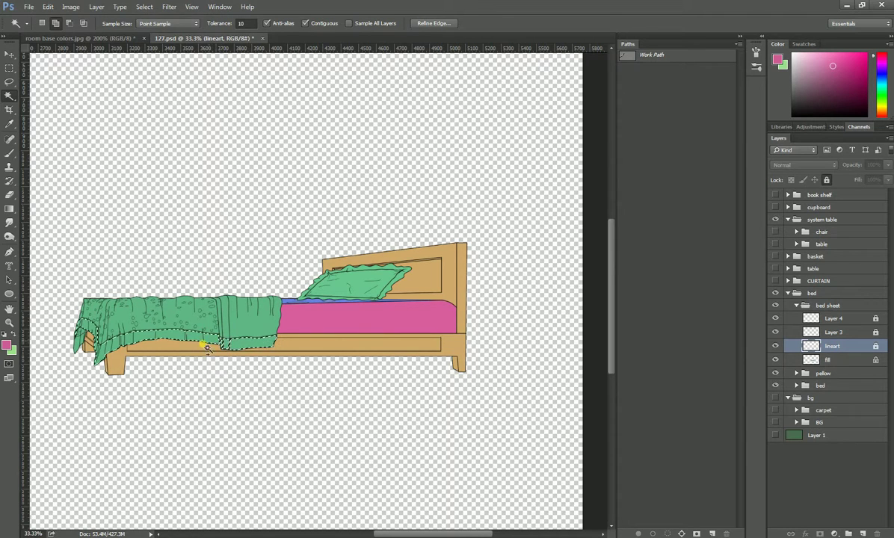
{"action": "left_click", "coordinate": [77, 338]}
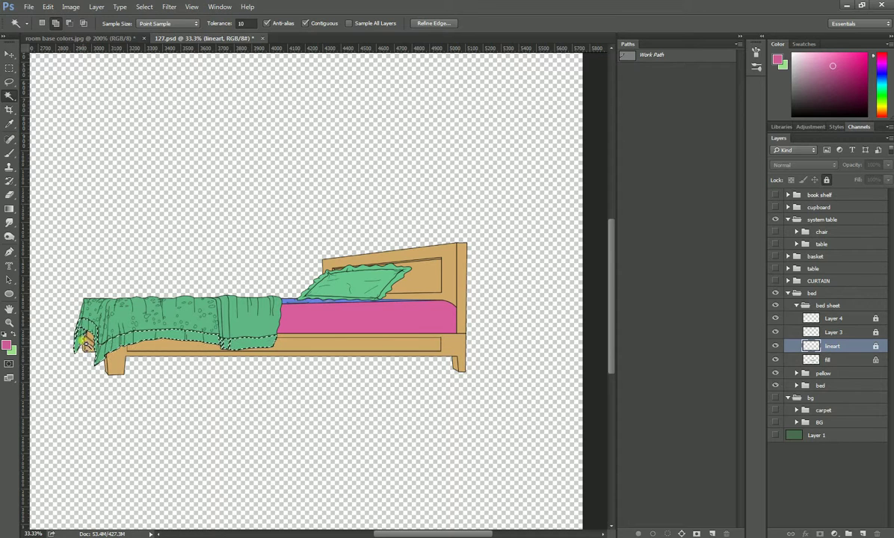
{"action": "left_click", "coordinate": [76, 345]}
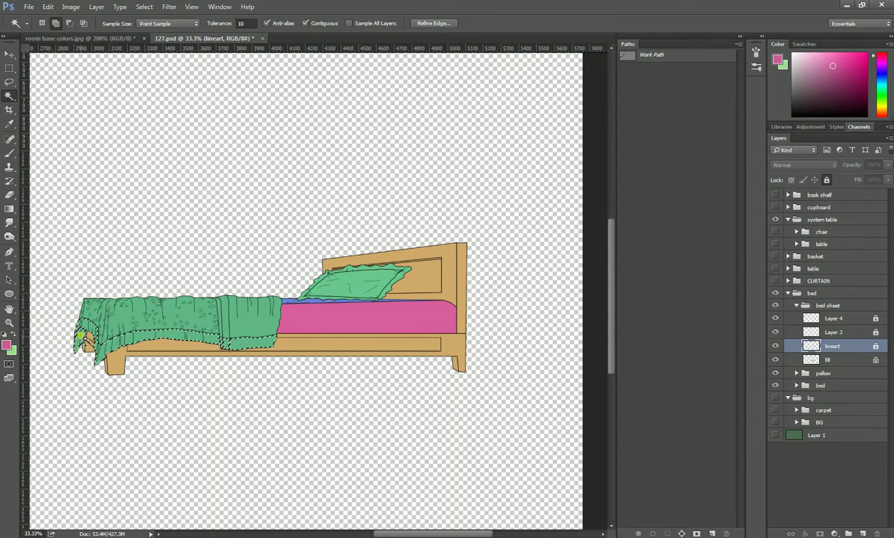
{"action": "left_click", "coordinate": [96, 338], "text": "shift"}
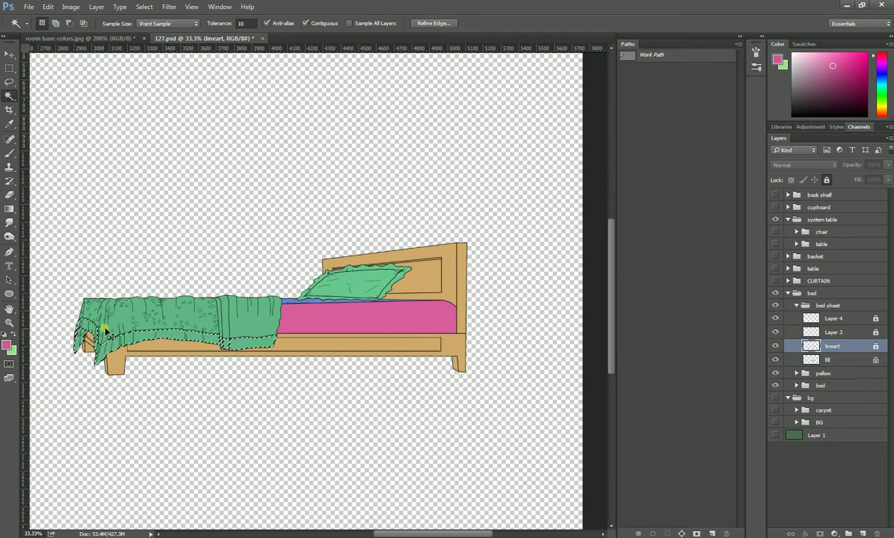
{"action": "left_click", "coordinate": [795, 359]}
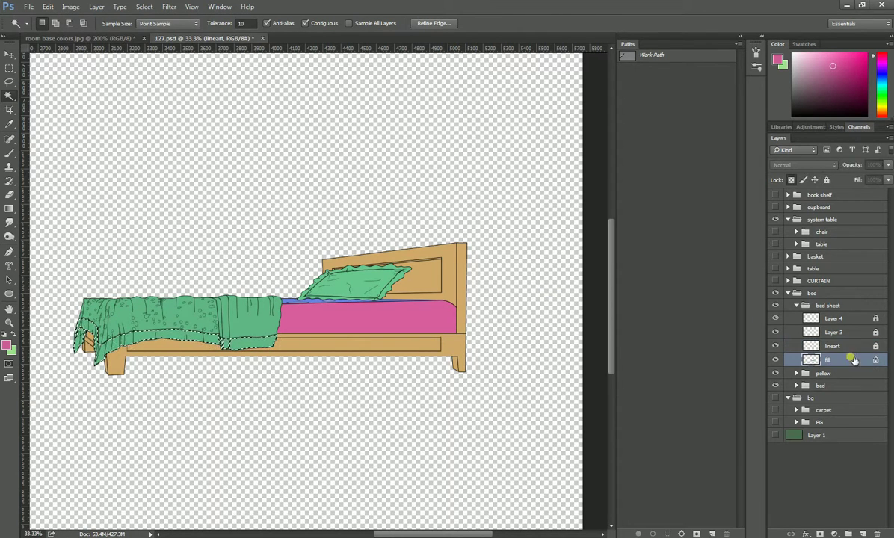
{"action": "key", "text": "alt"}
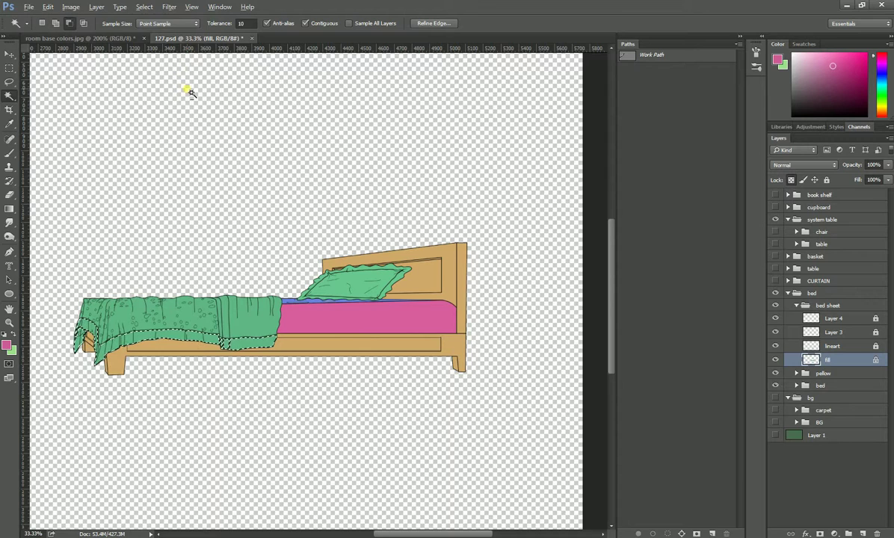
{"action": "key", "text": "alt+BackSpace"}
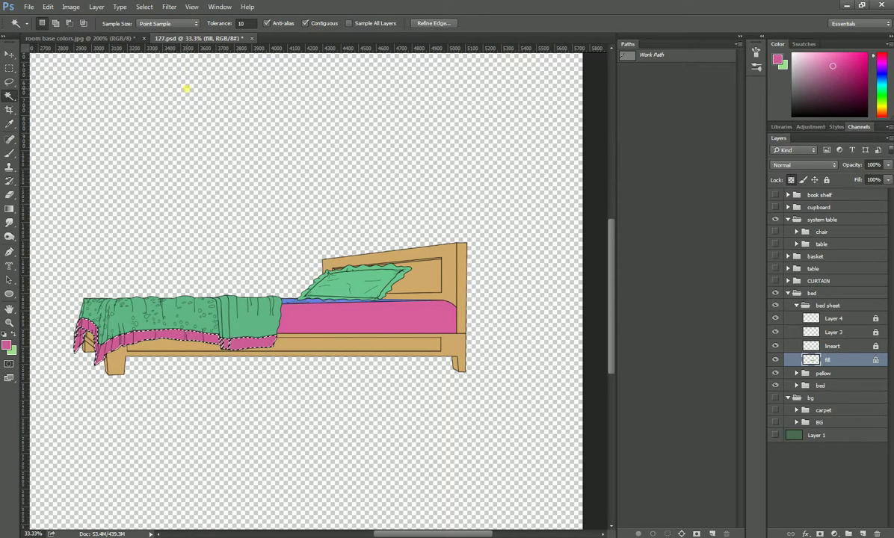
{"action": "key", "text": "ctrl+d"}
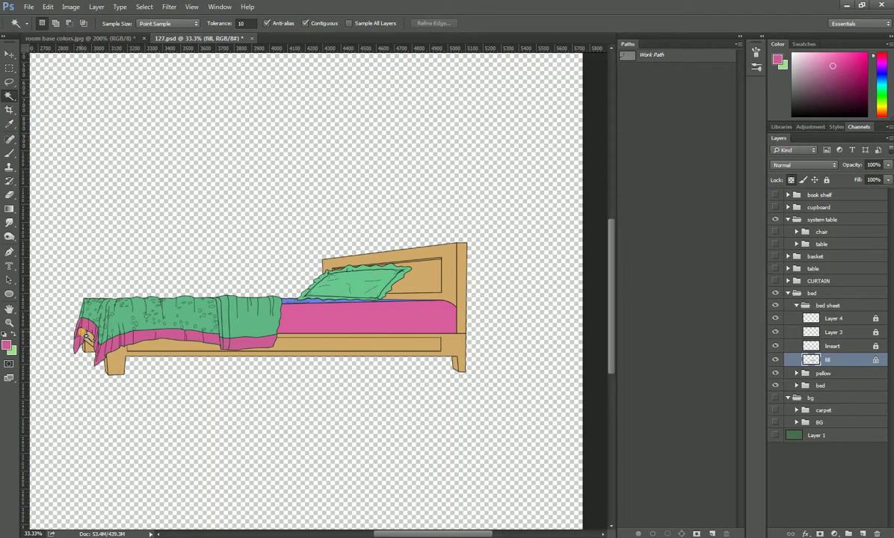
Sample the bedsheet green and zoom in on the blanket's left end.
{"action": "key", "text": "b"}
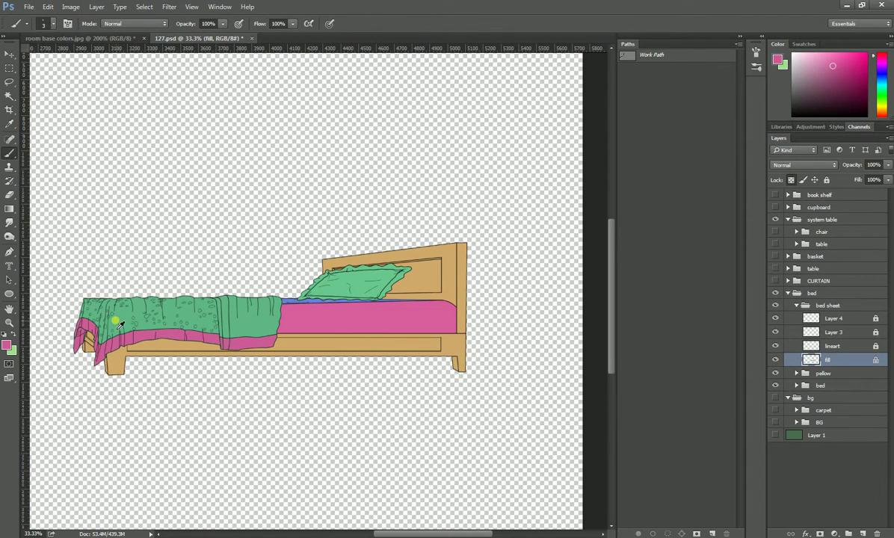
{"action": "left_click", "coordinate": [117, 322], "text": "alt"}
{"action": "key", "text": "ctrl+plus"}
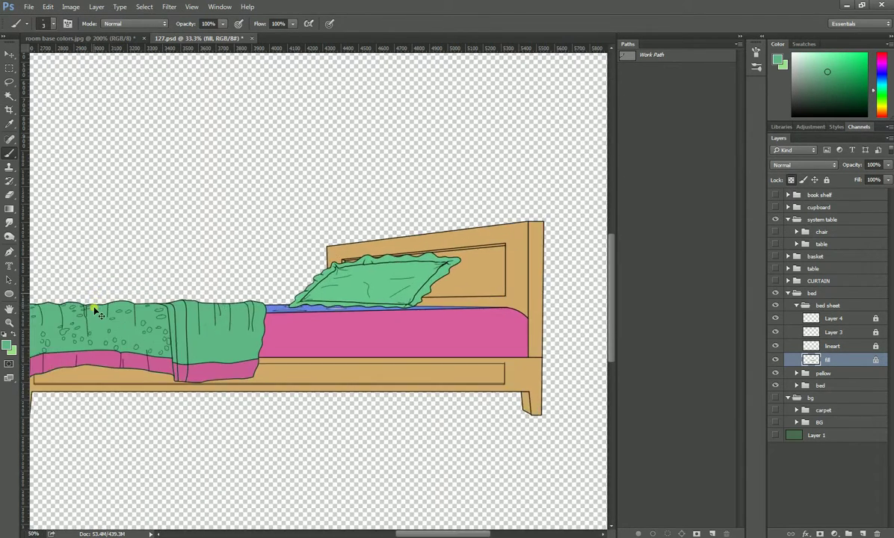
{"action": "key", "text": "ctrl+plus"}
{"action": "key", "text": "ctrl+plus"}
{"action": "mouse_move", "coordinate": [190, 409]}
{"action": "left_mouse_down"}
{"action": "mouse_move", "coordinate": [287, 305]}
{"action": "mouse_move", "coordinate": [393, 276]}
{"action": "mouse_move", "coordinate": [369, 293]}
{"action": "mouse_move", "coordinate": [361, 286]}
{"action": "left_mouse_up"}
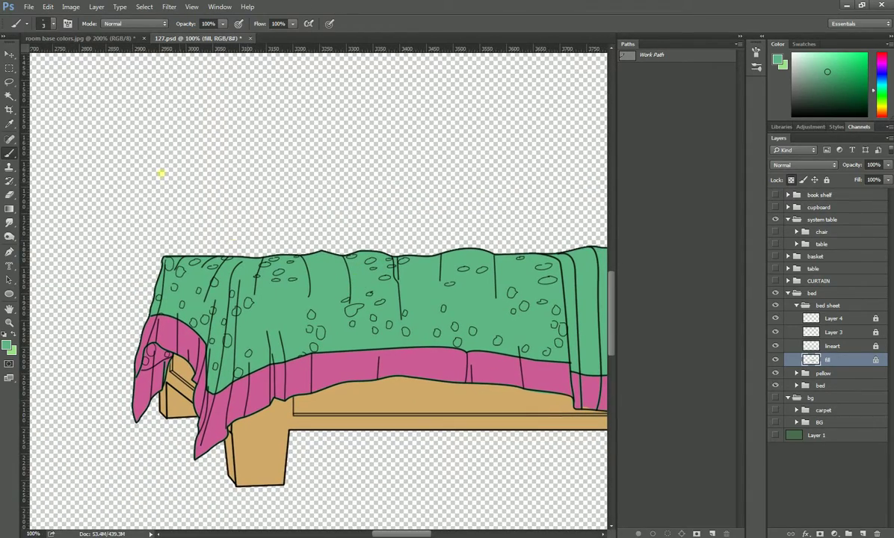
Refill the pink hem area with green and expand its selection by 2 pixels.
{"action": "left_click", "coordinate": [773, 358], "text": "ctrl"}
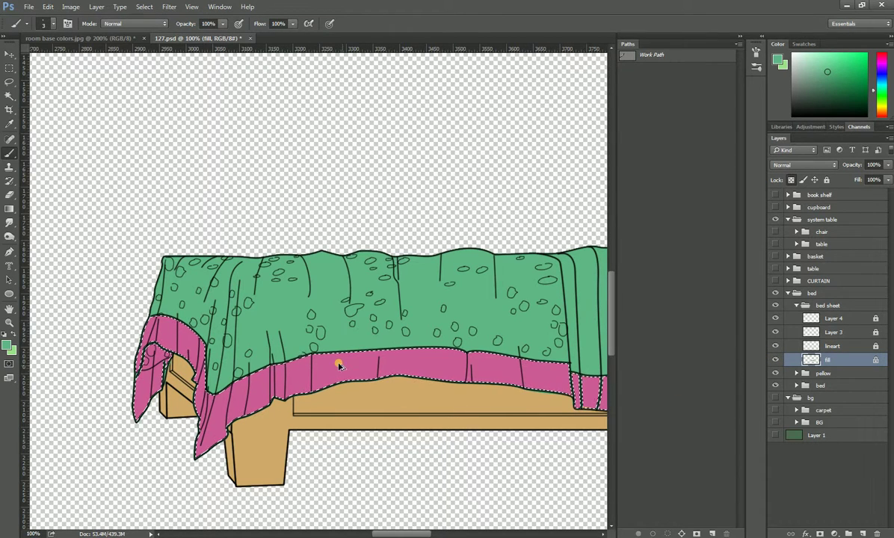
{"action": "key", "text": "alt+BackSpace"}
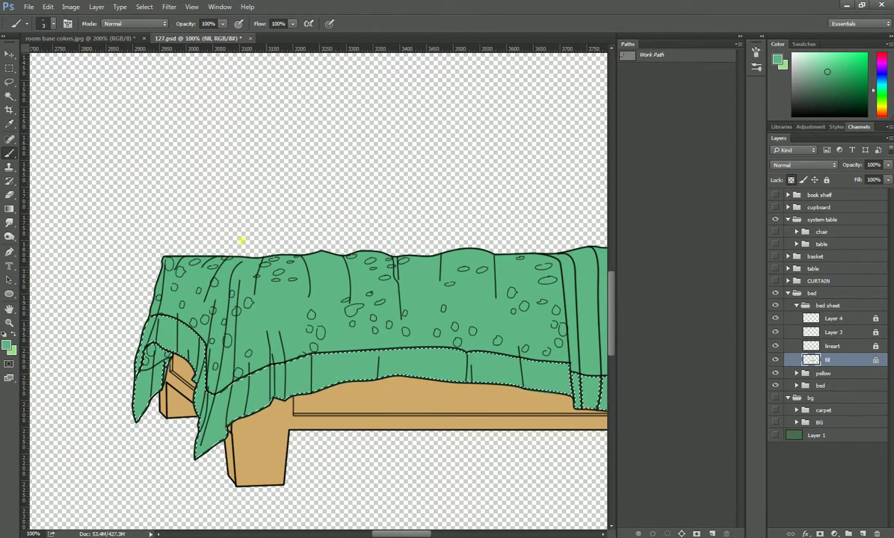
{"action": "left_click", "coordinate": [144, 7]}
{"action": "mouse_move", "coordinate": [153, 145]}
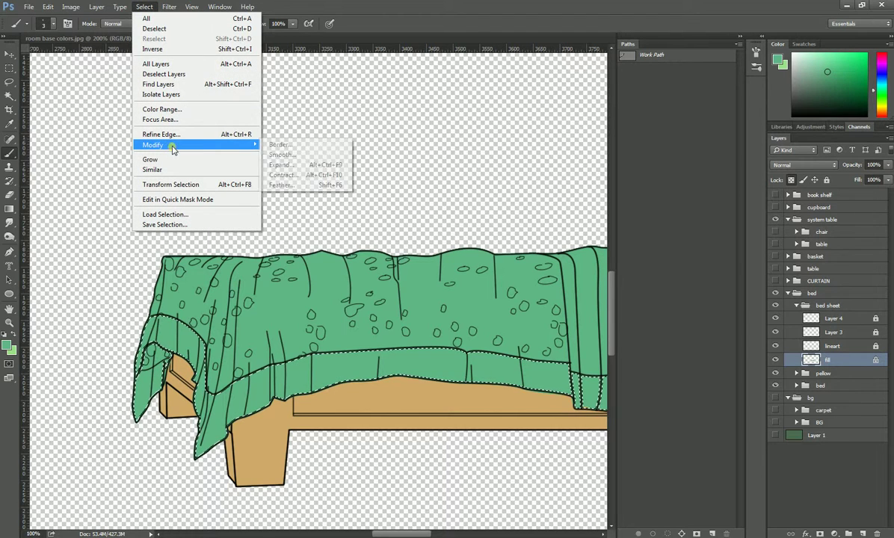
{"action": "left_click", "coordinate": [281, 164]}
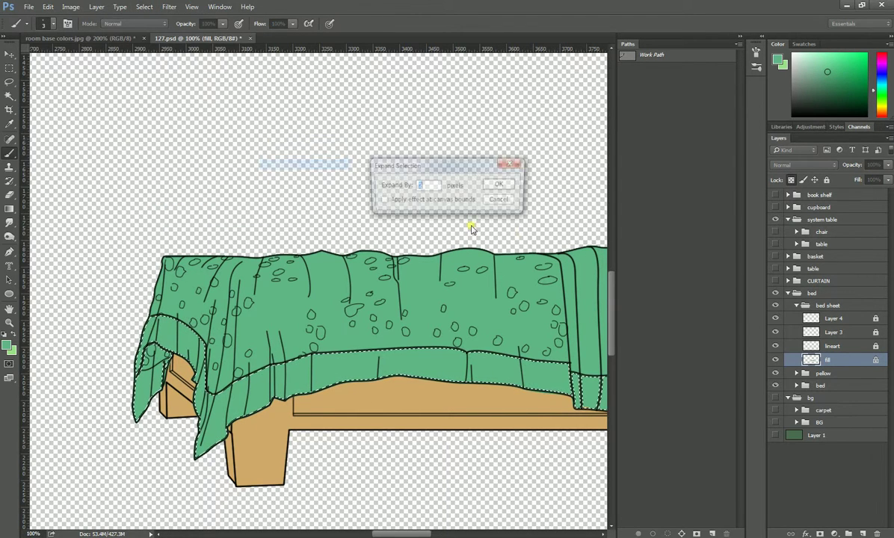
{"action": "left_click", "coordinate": [505, 183]}
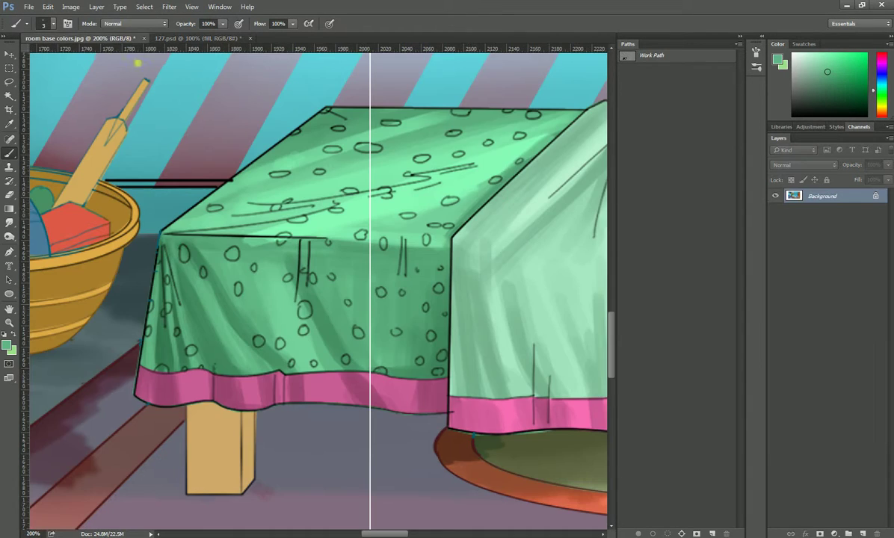
Fill the widened hem selection with the reference tablecloth-trim pink, then deselect.
{"action": "left_click", "coordinate": [112, 38]}
{"action": "left_click", "coordinate": [181, 384], "text": "alt"}
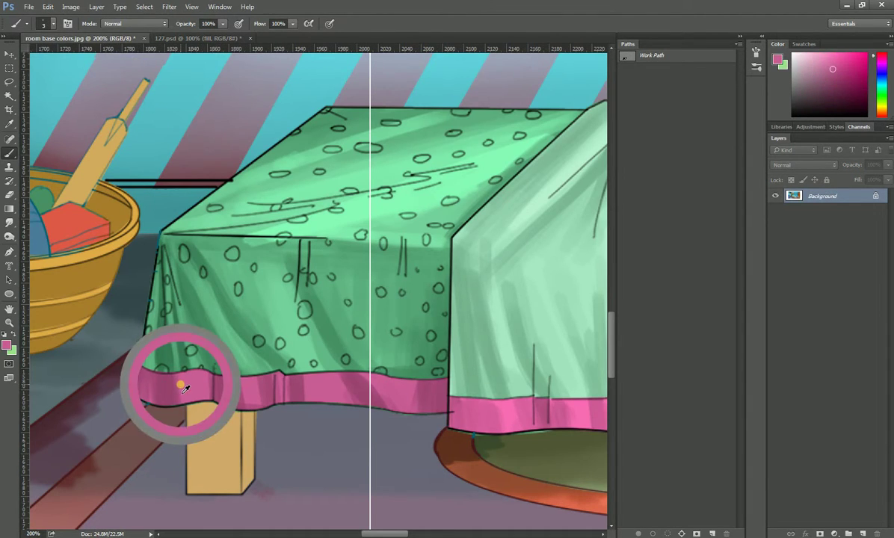
{"action": "left_click", "coordinate": [180, 38]}
{"action": "key", "text": "alt+BackSpace"}
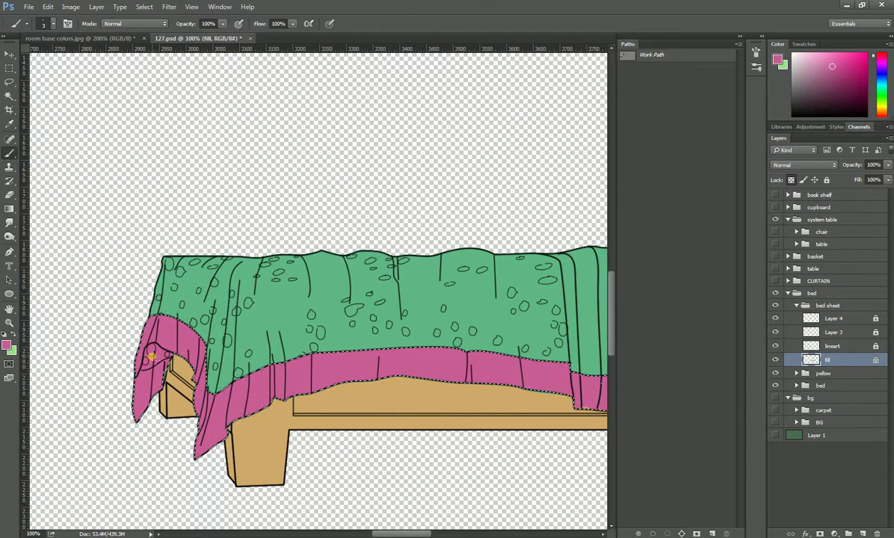
{"action": "key", "text": "ctrl+d"}
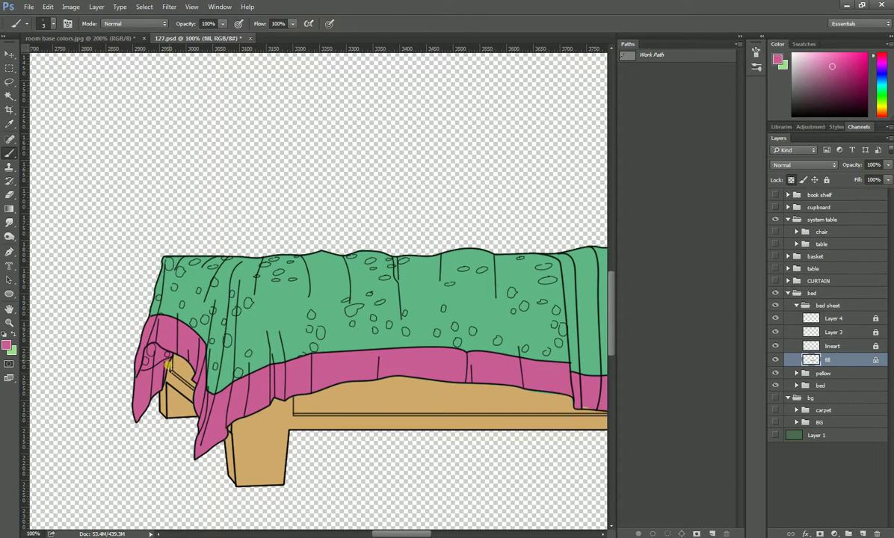
Paint green into the small gap on the hem with a slightly larger brush.
{"action": "left_click", "coordinate": [196, 305], "text": "alt"}
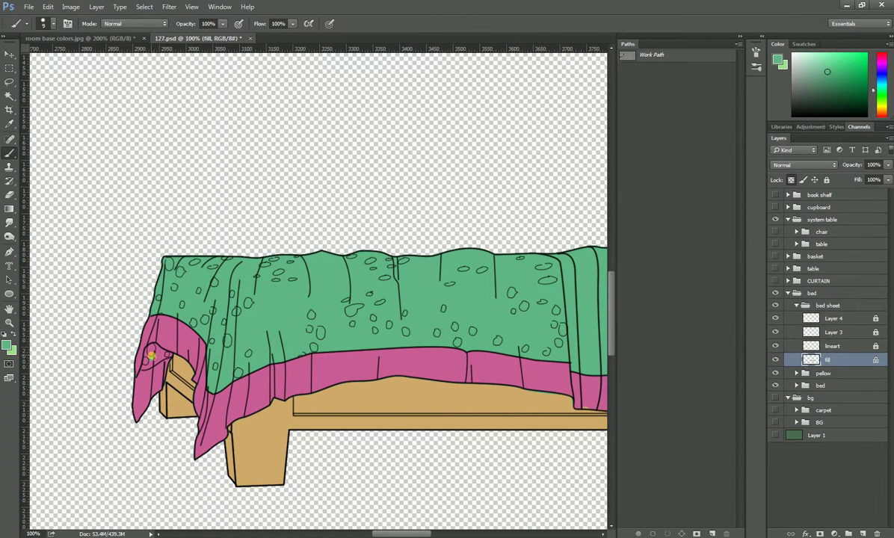
{"action": "key", "text": "bracketright"}
{"action": "left_click_drag", "start_coordinate": [152, 351], "coordinate": [159, 352]}
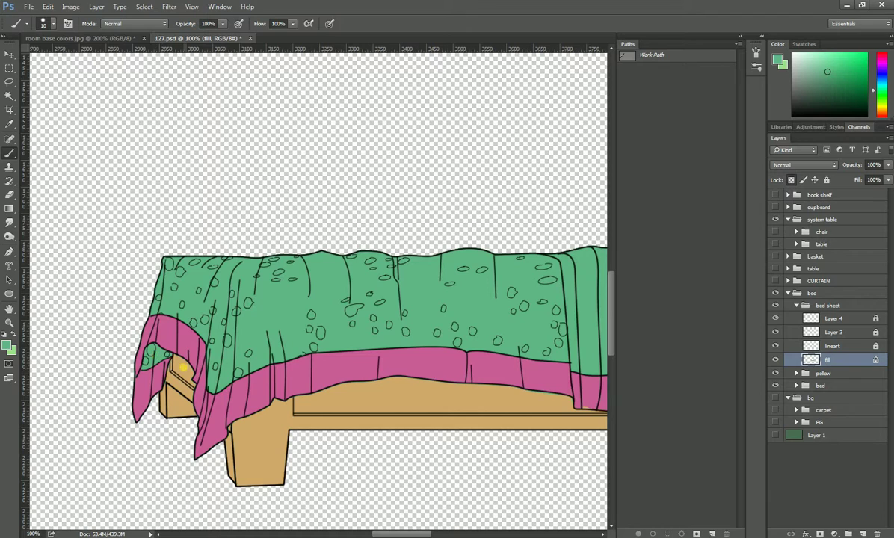
{"action": "left_click_drag", "start_coordinate": [332, 373], "coordinate": [210, 325]}
{"action": "mouse_move", "coordinate": [335, 305]}
{"action": "left_mouse_down"}
{"action": "mouse_move", "coordinate": [268, 319]}
{"action": "mouse_move", "coordinate": [293, 335]}
{"action": "left_mouse_up"}
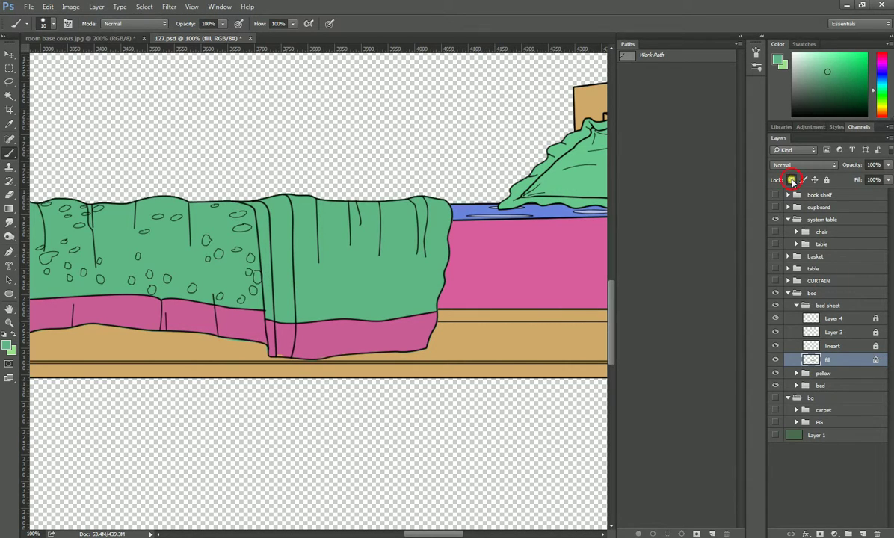
Sample the hem pink and touch up the hem's bottom edge.
{"action": "left_click", "coordinate": [281, 338], "text": "alt"}
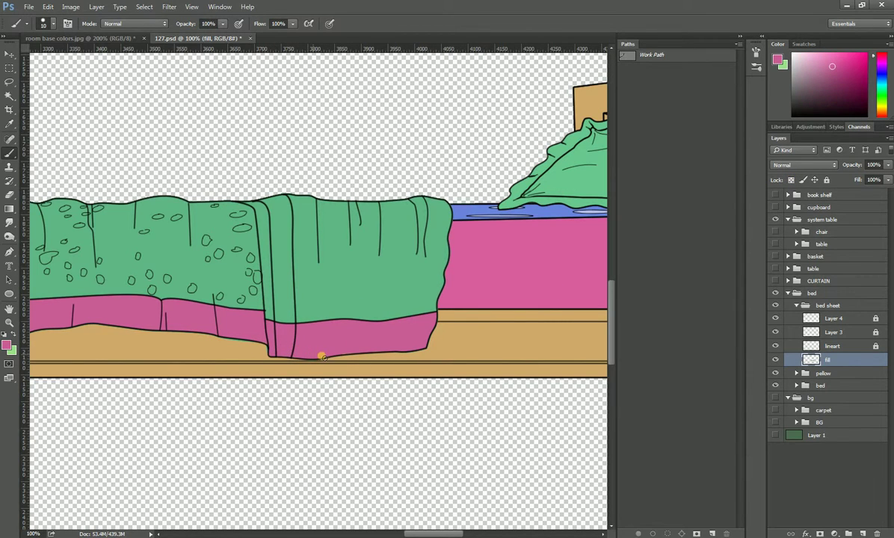
{"action": "left_click_drag", "start_coordinate": [323, 357], "coordinate": [348, 353]}
{"action": "scroll", "coordinate": [335, 308], "scroll_direction": "left", "scroll_amount": 3}
{"action": "scroll", "coordinate": [445, 304], "scroll_direction": "left", "scroll_amount": 3}
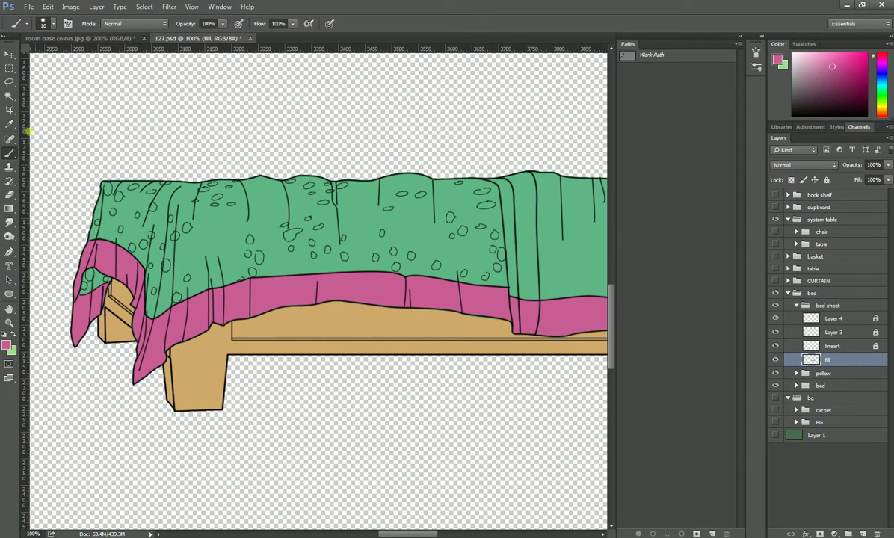
{"action": "left_click", "coordinate": [9, 96]}
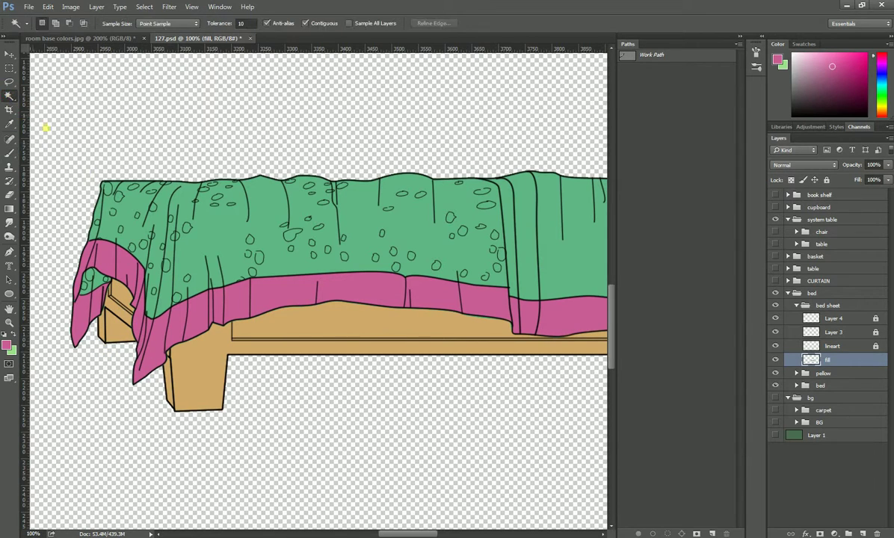
Magic Wand the bed sheet on lineart, expand it by 2 pixels, and make fill active.
{"action": "left_click", "coordinate": [853, 349]}
{"action": "left_click", "coordinate": [287, 160]}
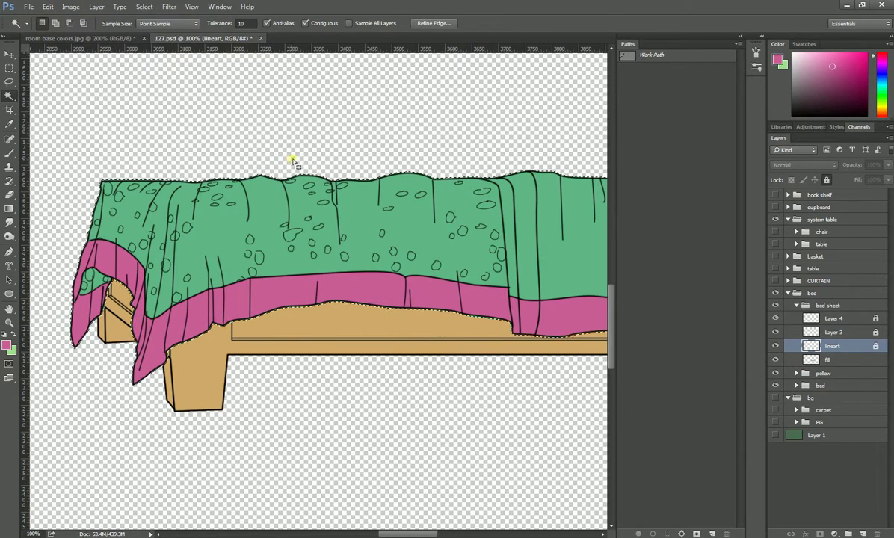
{"action": "mouse_move", "coordinate": [441, 291]}
{"action": "left_mouse_down"}
{"action": "mouse_move", "coordinate": [376, 275]}
{"action": "mouse_move", "coordinate": [305, 286]}
{"action": "left_mouse_up"}
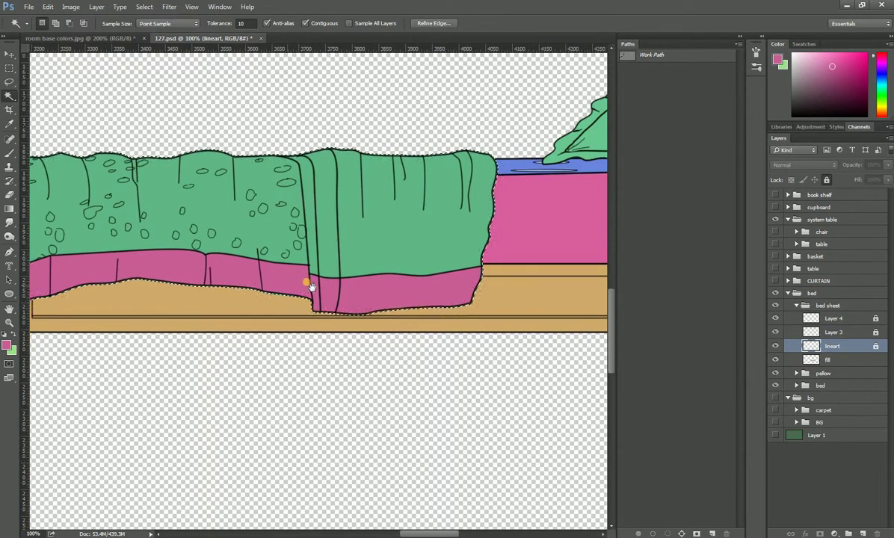
{"action": "left_click", "coordinate": [144, 7]}
{"action": "mouse_move", "coordinate": [197, 145]}
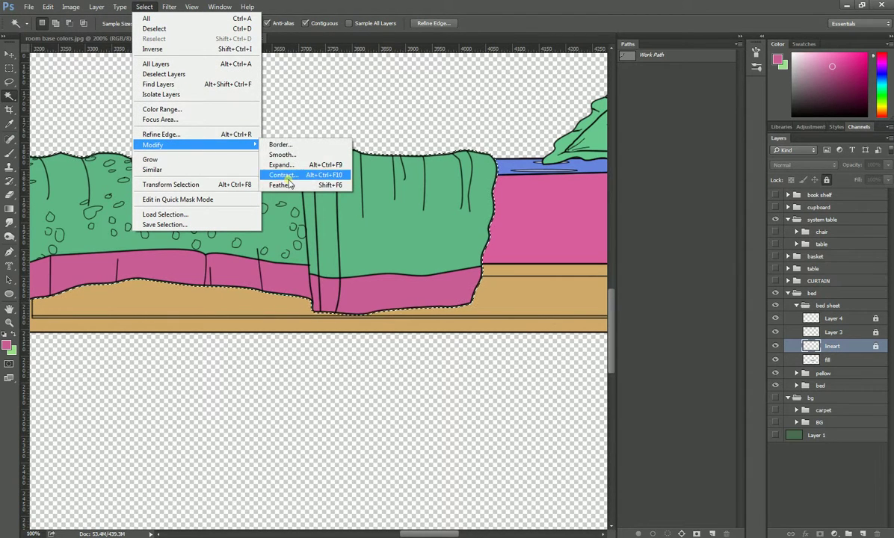
{"action": "left_click", "coordinate": [302, 172]}
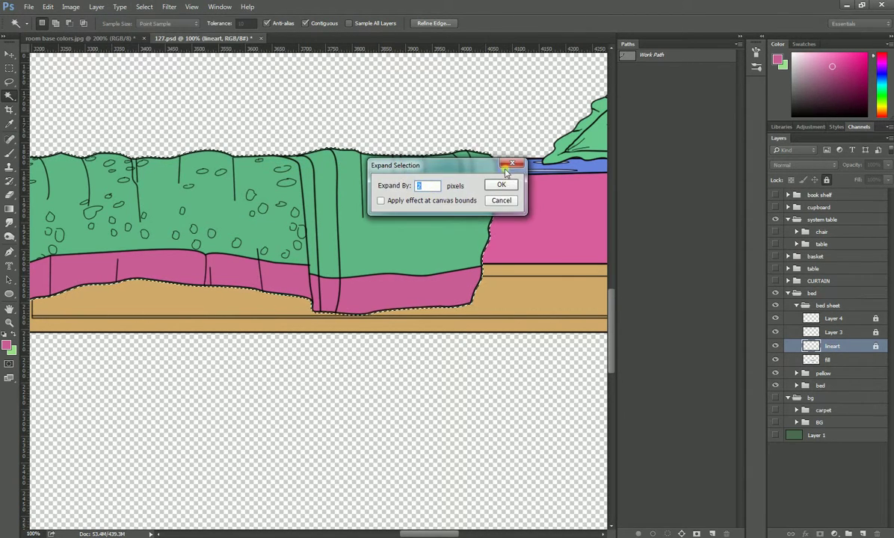
{"action": "left_click", "coordinate": [505, 187]}
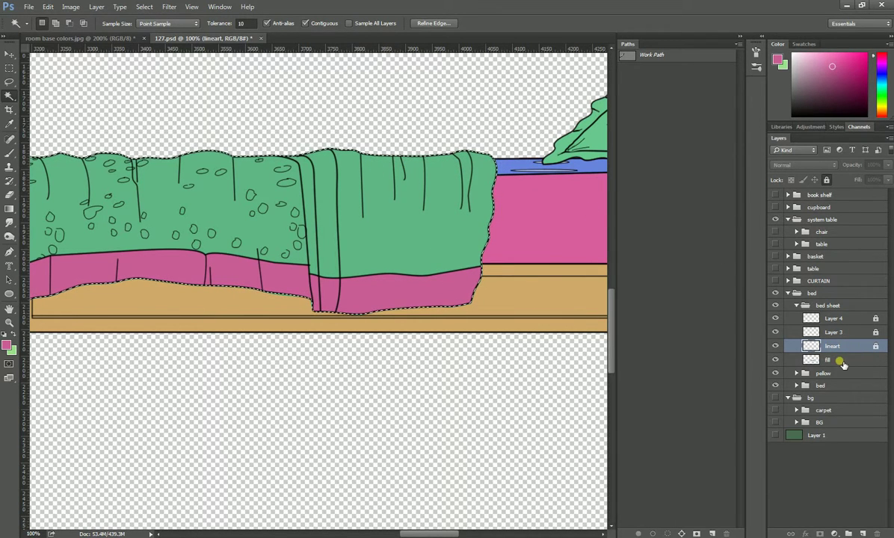
{"action": "left_click", "coordinate": [841, 362]}
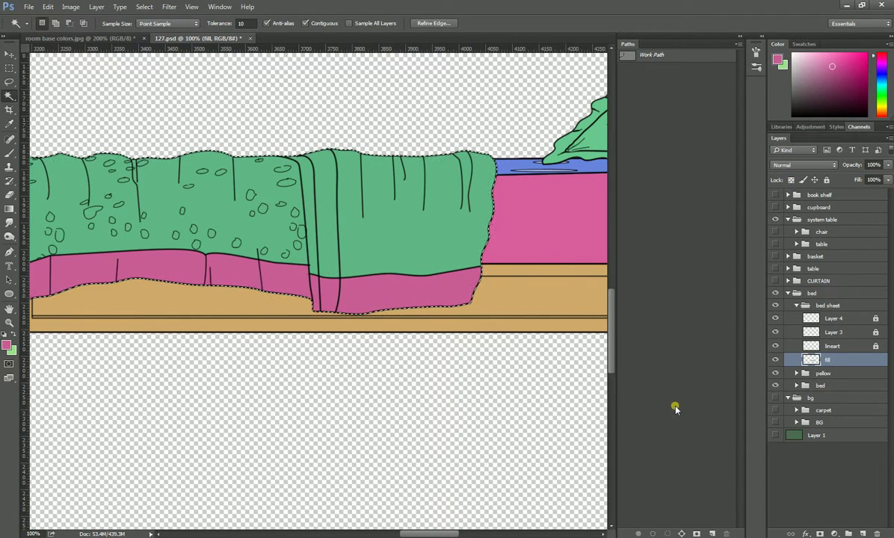
{"action": "key", "text": "ctrl+d"}
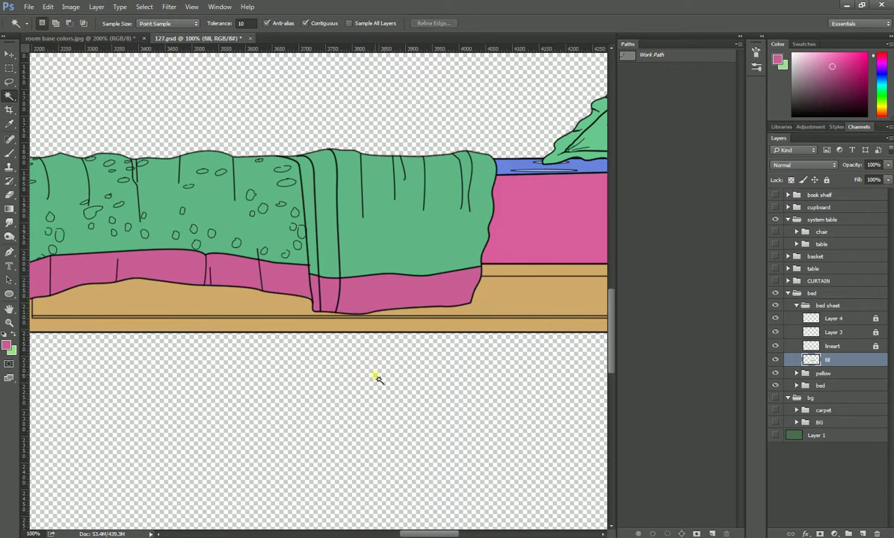
{"action": "left_click_drag", "start_coordinate": [274, 306], "coordinate": [405, 275]}
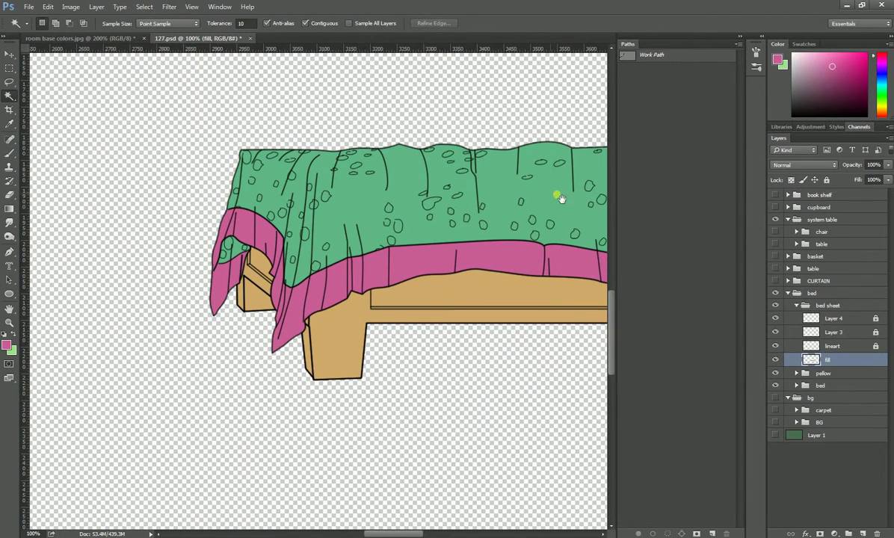
{"action": "left_click_drag", "start_coordinate": [559, 196], "coordinate": [314, 233]}
{"action": "left_click_drag", "start_coordinate": [487, 219], "coordinate": [409, 216]}
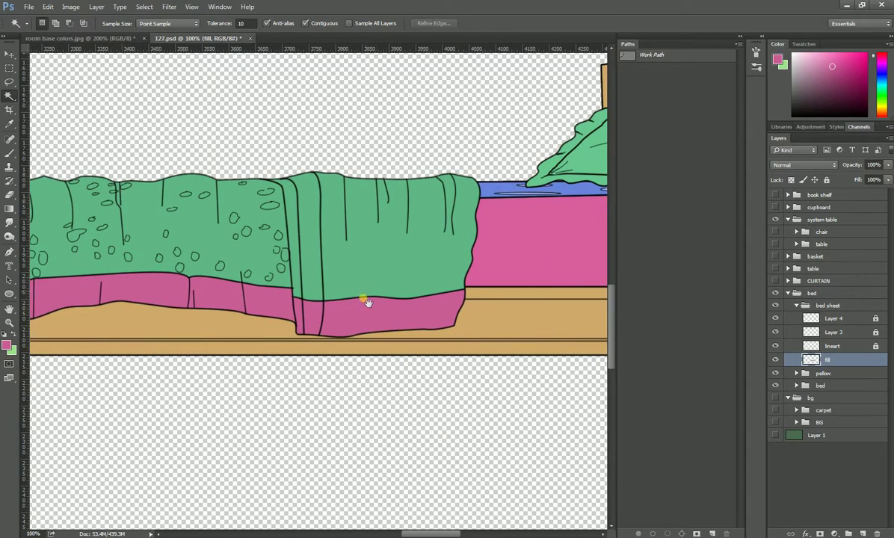
{"action": "left_click_drag", "start_coordinate": [357, 312], "coordinate": [424, 285]}
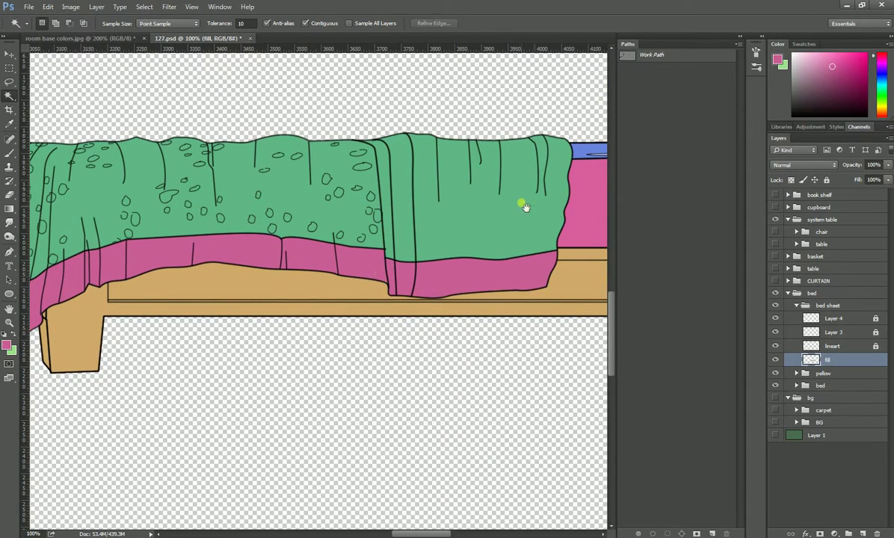
{"action": "mouse_move", "coordinate": [473, 190]}
{"action": "left_mouse_down"}
{"action": "mouse_move", "coordinate": [333, 268]}
{"action": "mouse_move", "coordinate": [499, 265]}
{"action": "left_mouse_up"}
{"action": "left_click_drag", "start_coordinate": [361, 275], "coordinate": [417, 256]}
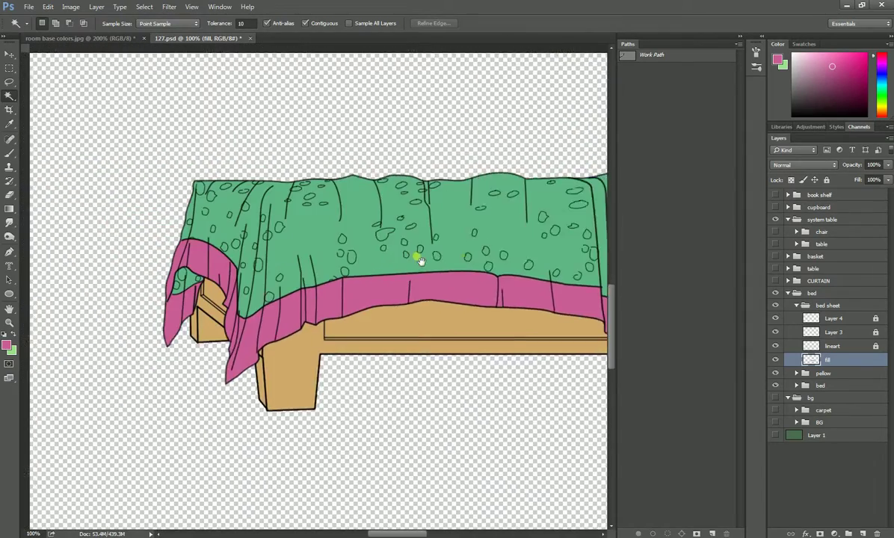
{"action": "mouse_move", "coordinate": [314, 273]}
{"action": "left_mouse_down"}
{"action": "mouse_move", "coordinate": [351, 273]}
{"action": "mouse_move", "coordinate": [337, 253]}
{"action": "mouse_move", "coordinate": [332, 260]}
{"action": "left_mouse_up"}
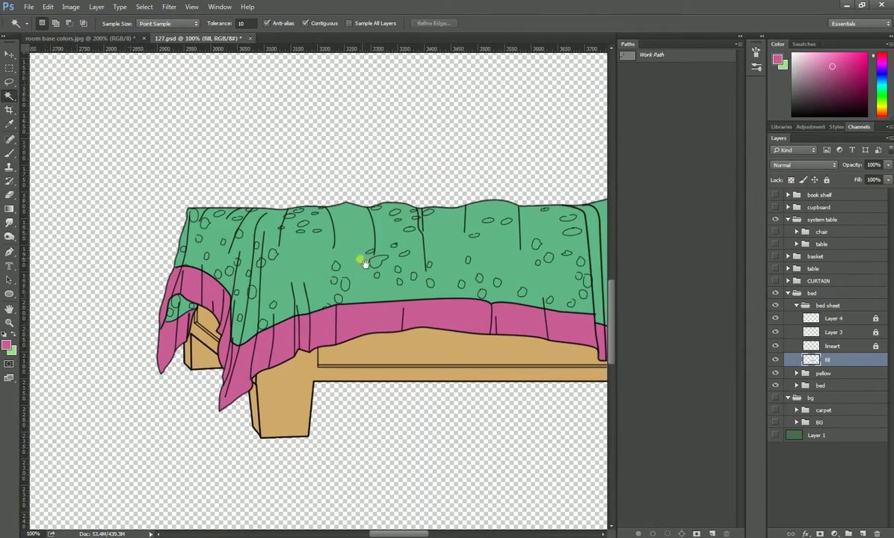
{"action": "left_click", "coordinate": [121, 37]}
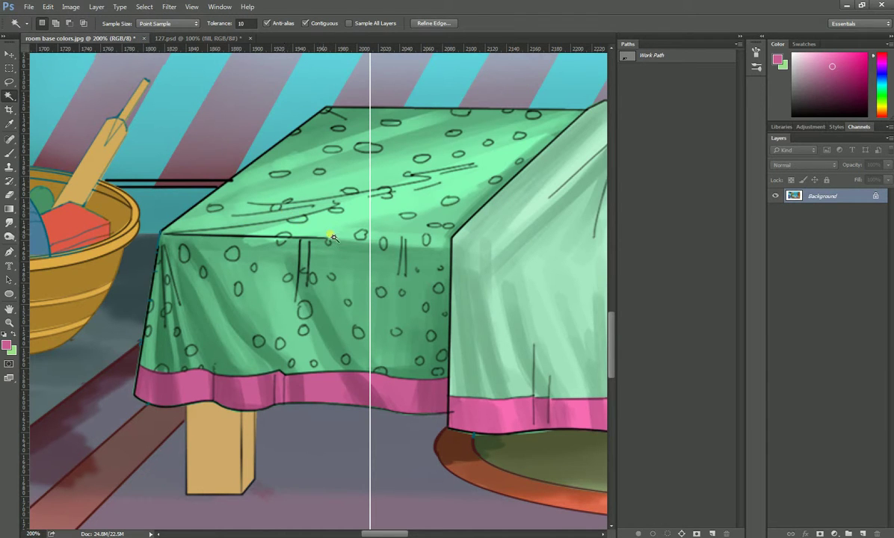
{"action": "scroll", "coordinate": [333, 238], "scroll_direction": "up", "scroll_amount": 2}
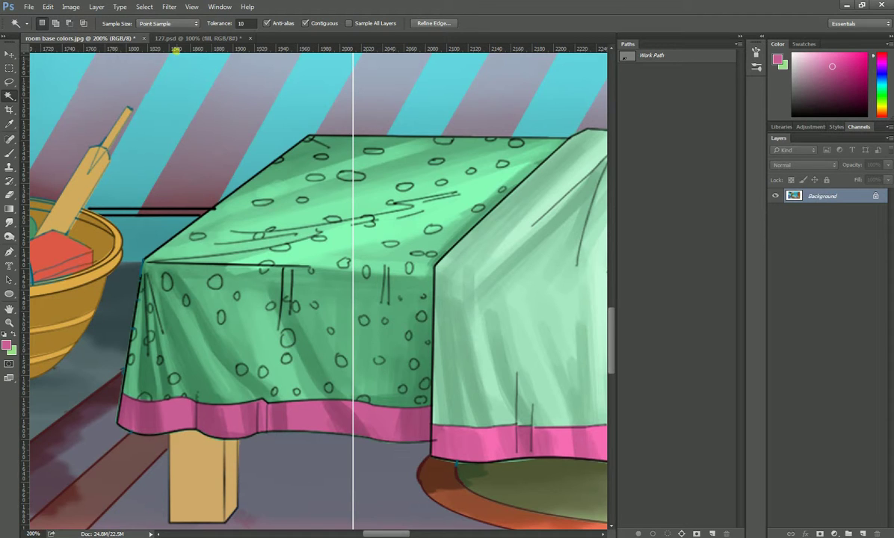
{"action": "left_click", "coordinate": [195, 37]}
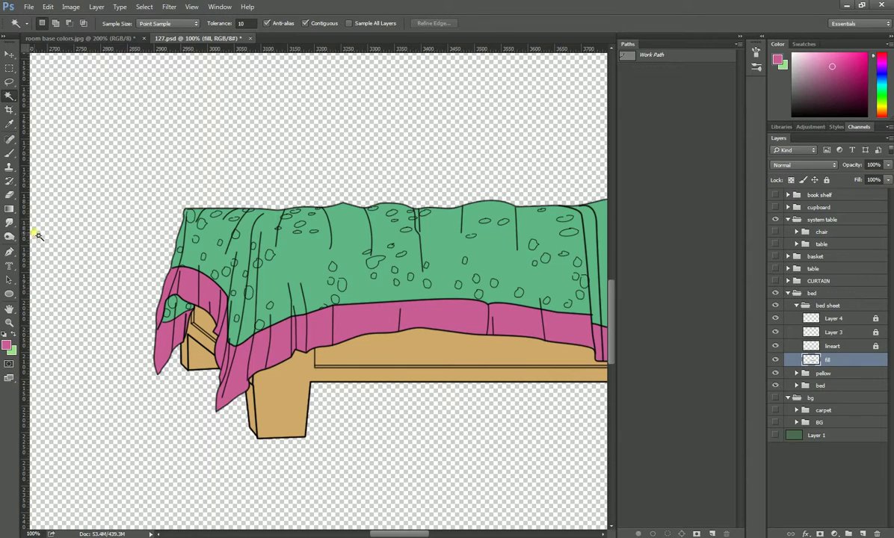
Set the background colour to pale yellow #f5f68f.
{"action": "left_click_drag", "start_coordinate": [533, 269], "coordinate": [314, 250]}
{"action": "mouse_move", "coordinate": [447, 244]}
{"action": "left_mouse_down"}
{"action": "mouse_move", "coordinate": [372, 275]}
{"action": "mouse_move", "coordinate": [390, 261]}
{"action": "mouse_move", "coordinate": [390, 286]}
{"action": "left_mouse_up"}
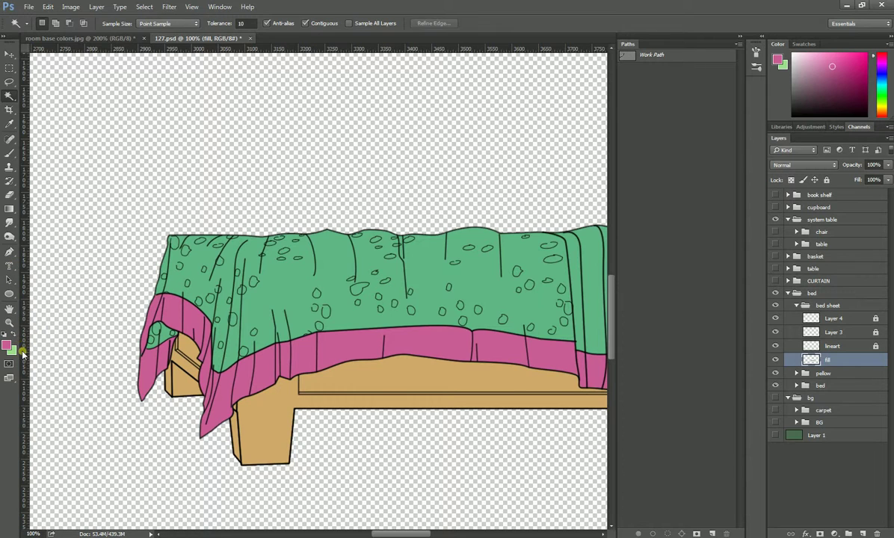
{"action": "left_click", "coordinate": [13, 355]}
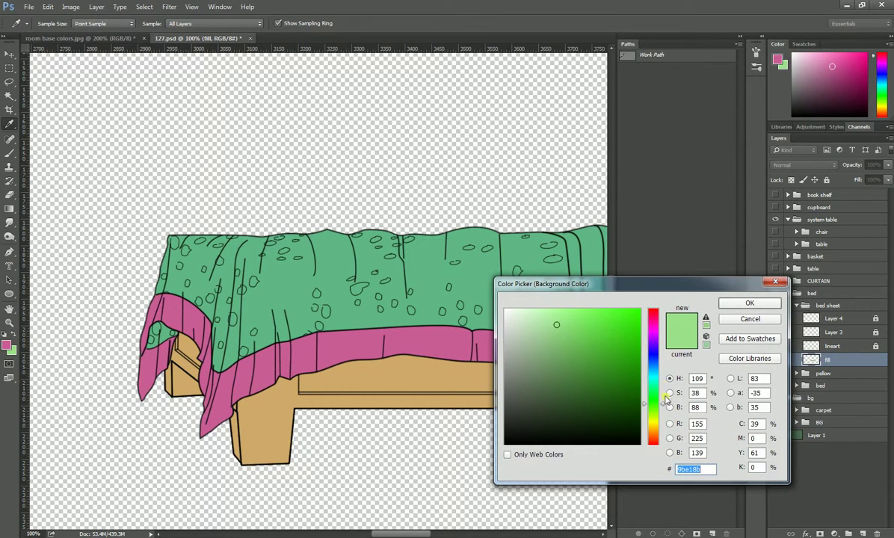
{"action": "left_click_drag", "start_coordinate": [666, 399], "coordinate": [664, 422]}
{"action": "left_click", "coordinate": [562, 315]}
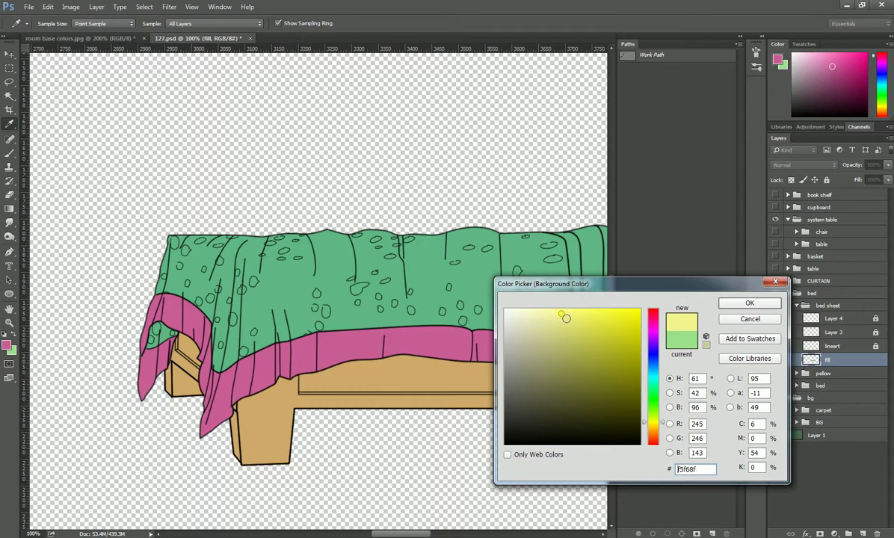
{"action": "left_click", "coordinate": [750, 302]}
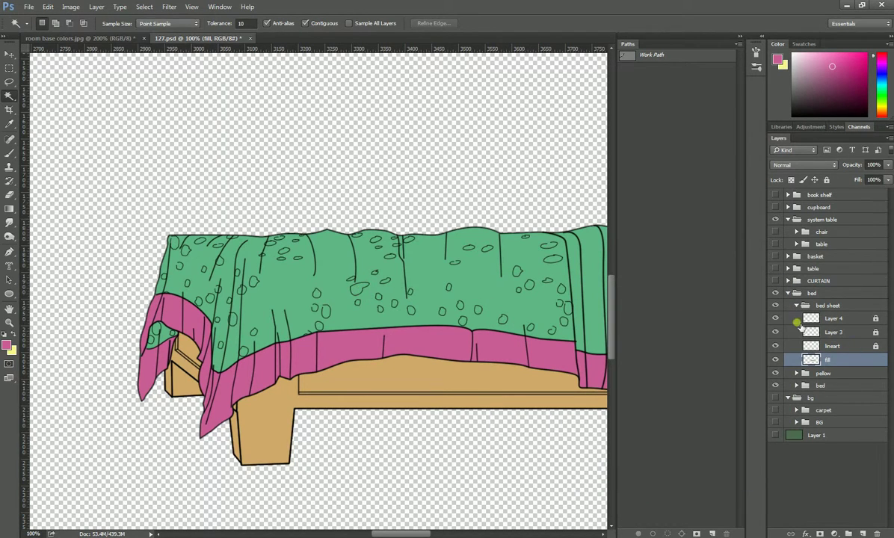
Select the dots from Layer 4, fill them yellow on the fill layer, and deselect.
{"action": "left_click", "coordinate": [776, 317]}
{"action": "left_click", "coordinate": [776, 318]}
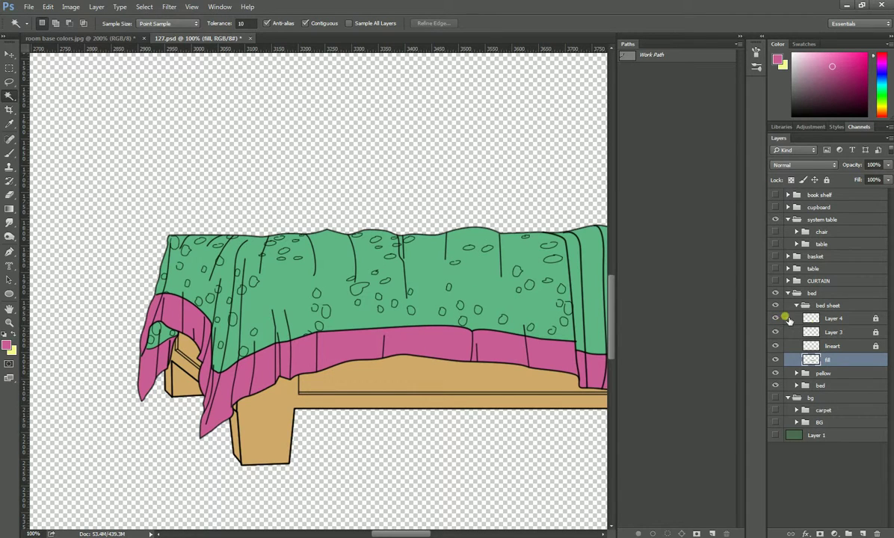
{"action": "left_click", "coordinate": [856, 317]}
{"action": "left_click", "coordinate": [358, 290]}
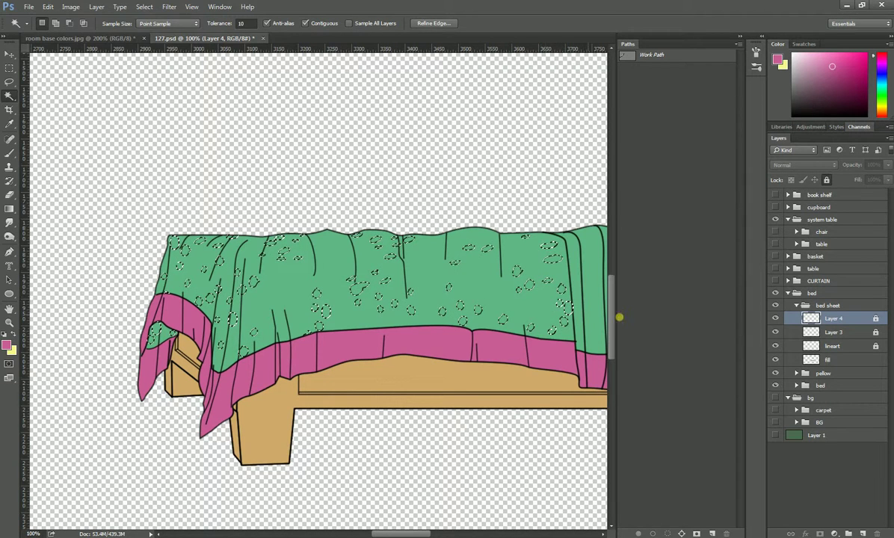
{"action": "left_click", "coordinate": [846, 360]}
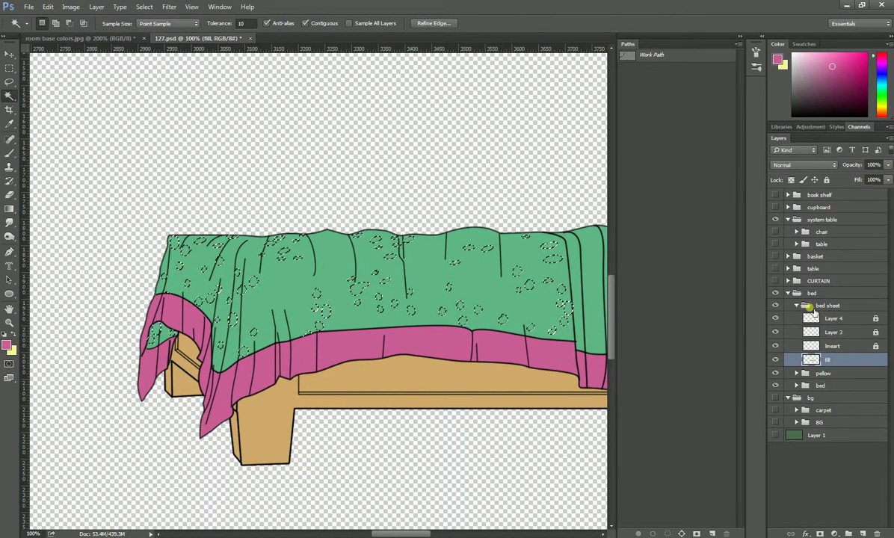
{"action": "key", "text": "ctrl+BackSpace"}
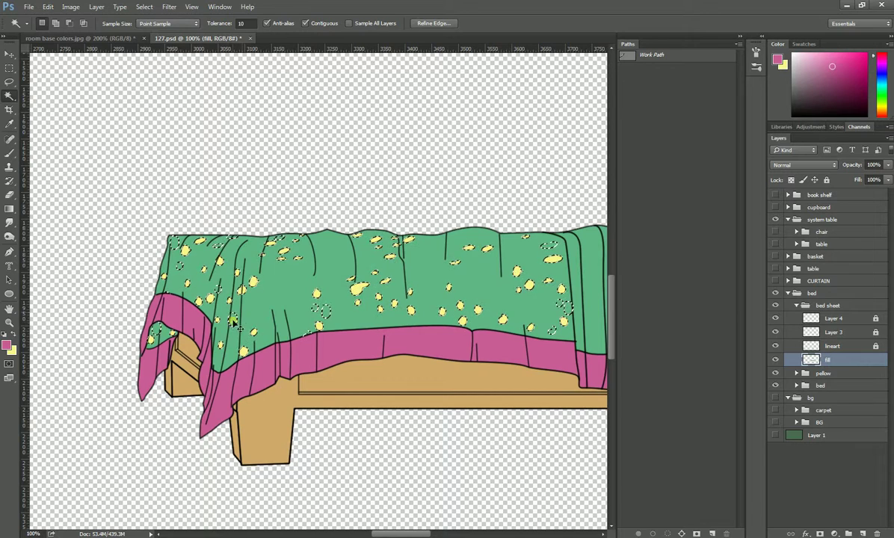
{"action": "key", "text": "ctrl+d"}
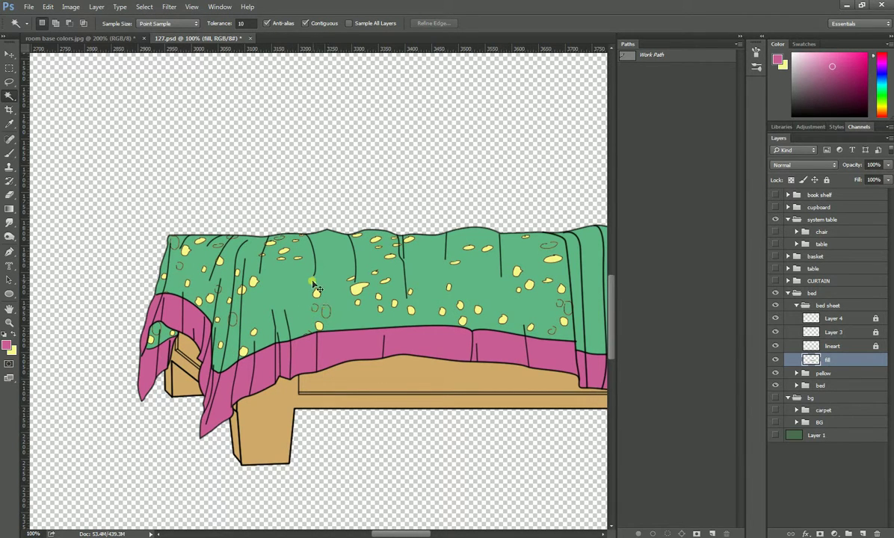
{"action": "scroll", "coordinate": [333, 312], "scroll_direction": "up", "scroll_amount": 3}
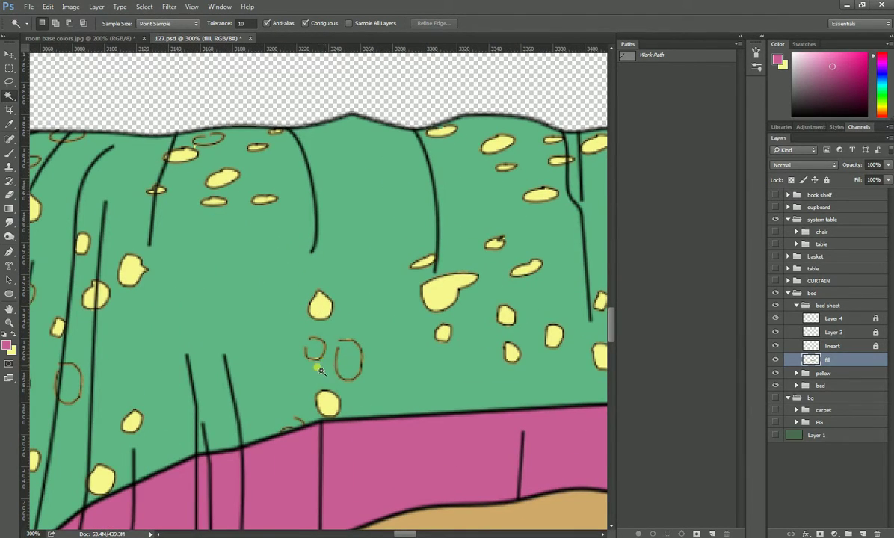
{"action": "left_click_drag", "start_coordinate": [333, 336], "coordinate": [350, 291]}
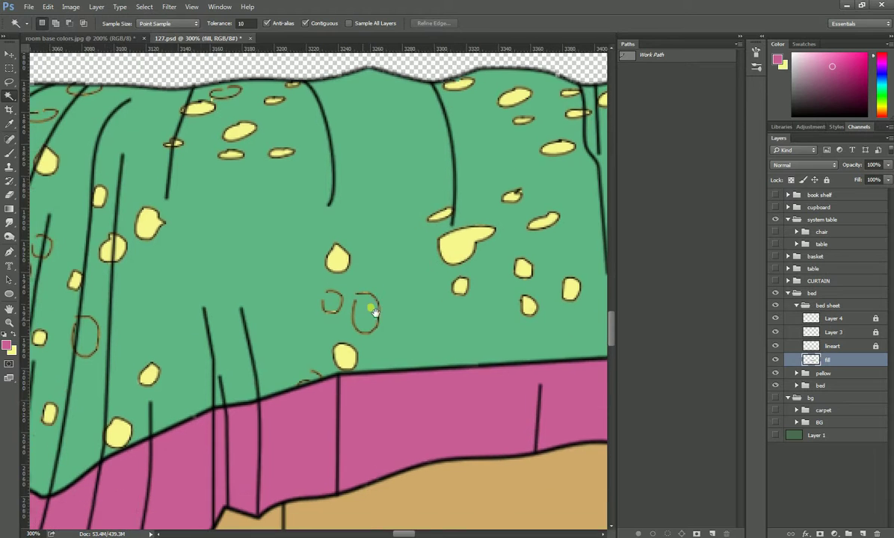
Brush yellow into the small unfilled dots in the sheet's middle, covering a stray pink dab.
{"action": "key", "text": "b"}
{"action": "left_click", "coordinate": [331, 302]}
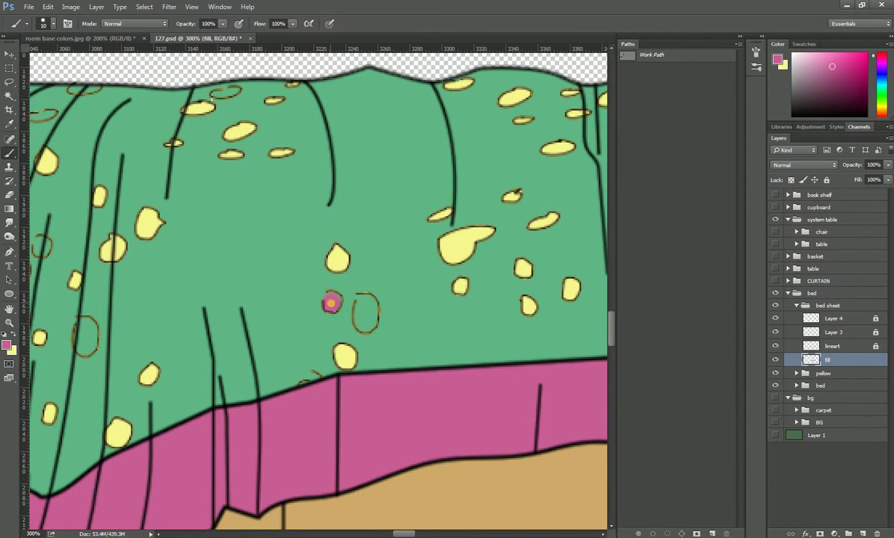
{"action": "left_click", "coordinate": [338, 261], "text": "alt"}
{"action": "left_click", "coordinate": [333, 302]}
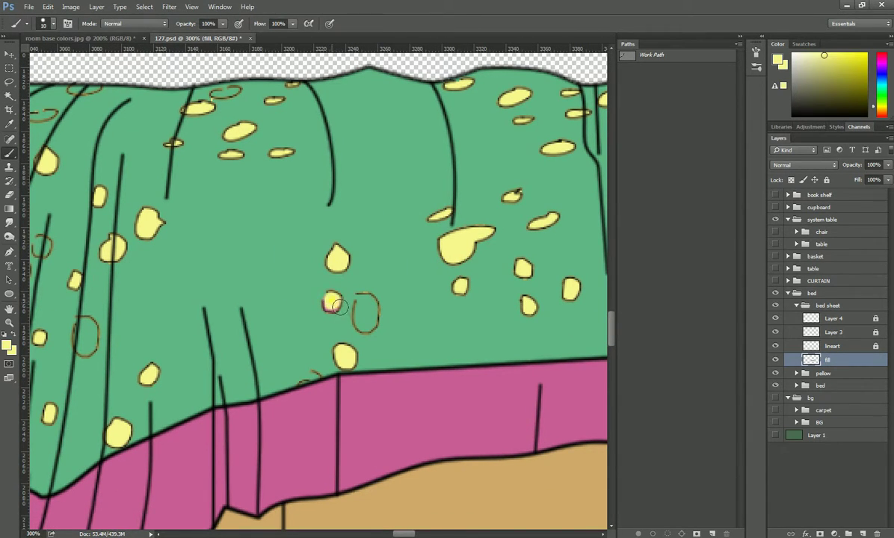
{"action": "mouse_move", "coordinate": [327, 303]}
{"action": "left_mouse_down"}
{"action": "mouse_move", "coordinate": [370, 317]}
{"action": "mouse_move", "coordinate": [364, 319]}
{"action": "left_mouse_up"}
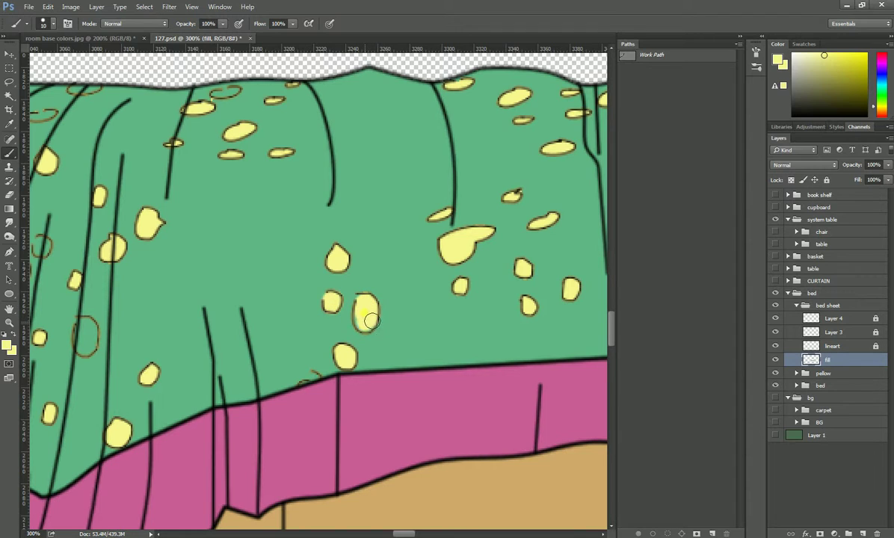
{"action": "left_click_drag", "start_coordinate": [314, 376], "coordinate": [321, 384]}
{"action": "key", "text": "bracketleft"}
{"action": "key", "text": "bracketleft"}
{"action": "key", "text": "bracketleft"}
Paint the outlined dots along the sheet's top edge and left side yellow.
{"action": "left_click_drag", "start_coordinate": [235, 273], "coordinate": [409, 329]}
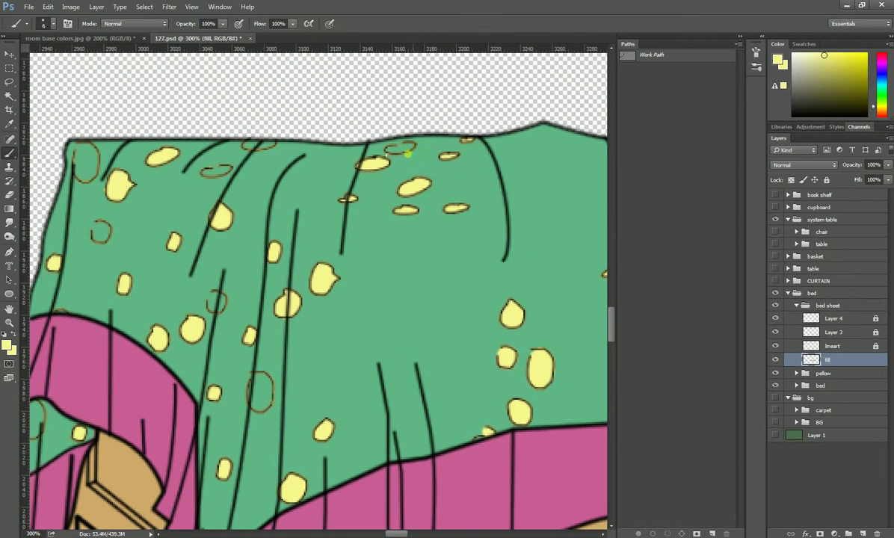
{"action": "left_click_drag", "start_coordinate": [398, 155], "coordinate": [415, 152]}
{"action": "left_click_drag", "start_coordinate": [253, 150], "coordinate": [272, 151]}
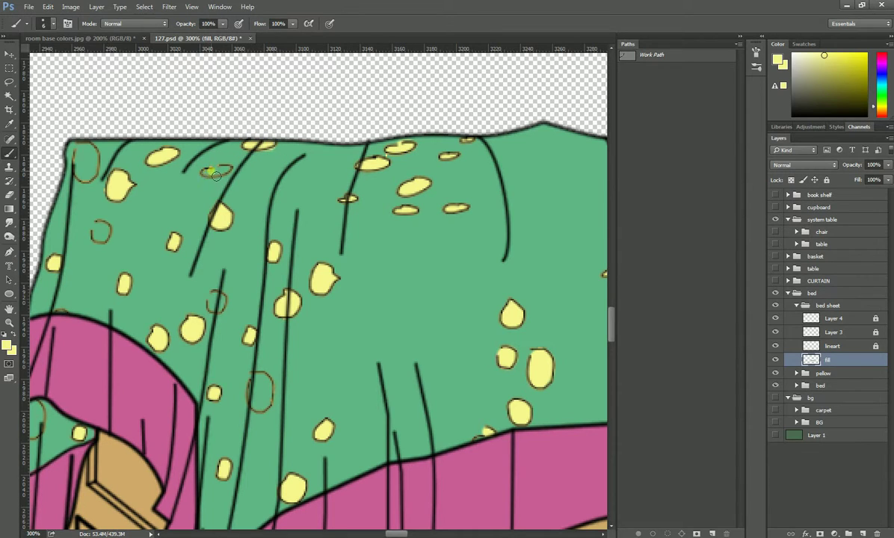
{"action": "key", "text": "bracketleft"}
{"action": "key", "text": "bracketright"}
{"action": "key", "text": "bracketright"}
{"action": "mouse_move", "coordinate": [81, 161]}
{"action": "left_mouse_down"}
{"action": "mouse_move", "coordinate": [92, 160]}
{"action": "mouse_move", "coordinate": [78, 149]}
{"action": "left_mouse_up"}
{"action": "left_click_drag", "start_coordinate": [99, 229], "coordinate": [111, 234]}
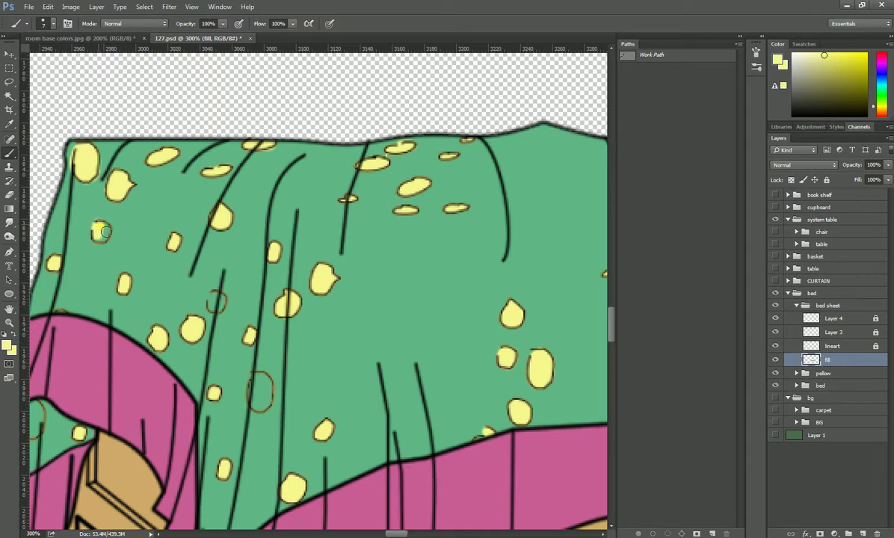
{"action": "left_click_drag", "start_coordinate": [225, 325], "coordinate": [221, 225]}
{"action": "mouse_move", "coordinate": [249, 302]}
{"action": "left_mouse_down"}
{"action": "mouse_move", "coordinate": [255, 197]}
{"action": "mouse_move", "coordinate": [276, 233]}
{"action": "left_mouse_up"}
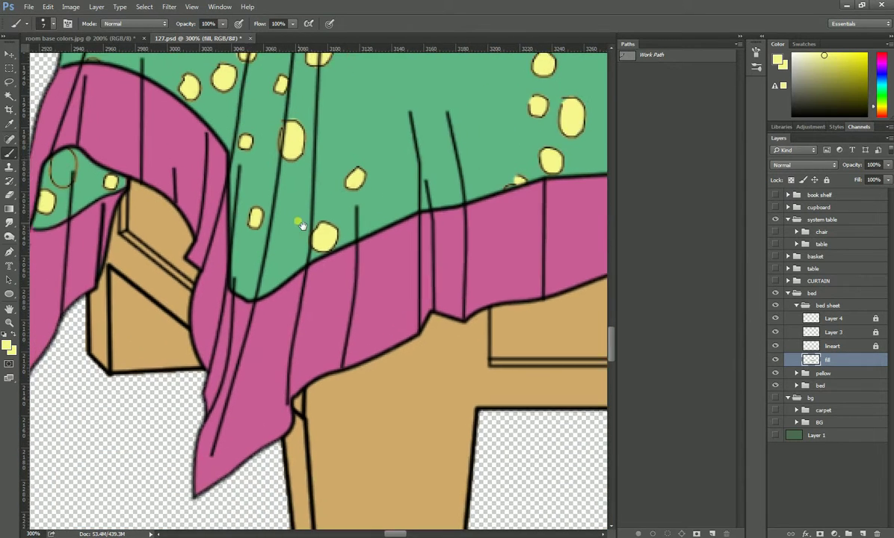
Paint the remaining small outlined dots on the sheet's right part yellow.
{"action": "mouse_move", "coordinate": [276, 281]}
{"action": "left_mouse_down"}
{"action": "mouse_move", "coordinate": [273, 246]}
{"action": "mouse_move", "coordinate": [236, 225]}
{"action": "mouse_move", "coordinate": [243, 240]}
{"action": "mouse_move", "coordinate": [243, 233]}
{"action": "left_mouse_up"}
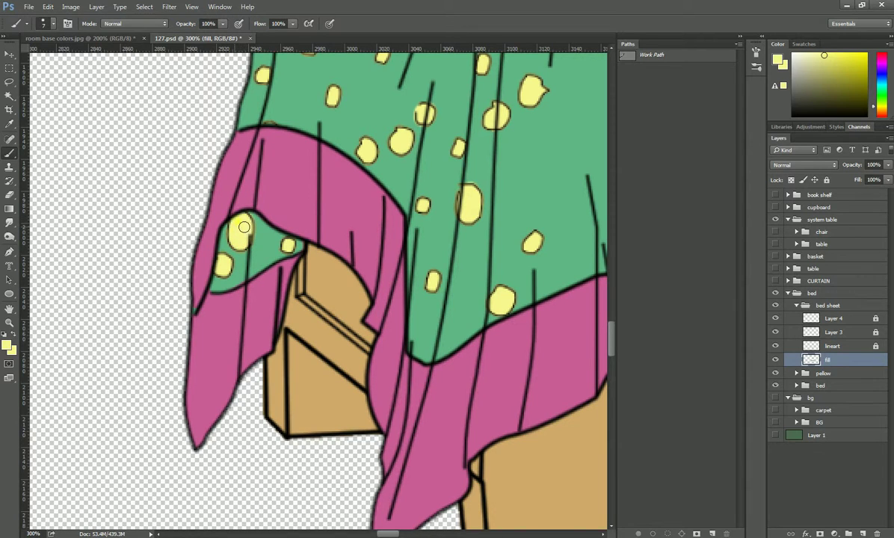
{"action": "left_click_drag", "start_coordinate": [305, 179], "coordinate": [299, 335]}
{"action": "mouse_move", "coordinate": [582, 357]}
{"action": "left_mouse_down"}
{"action": "mouse_move", "coordinate": [425, 260]}
{"action": "mouse_move", "coordinate": [272, 303]}
{"action": "mouse_move", "coordinate": [109, 329]}
{"action": "left_mouse_up"}
{"action": "left_click_drag", "start_coordinate": [423, 243], "coordinate": [334, 240]}
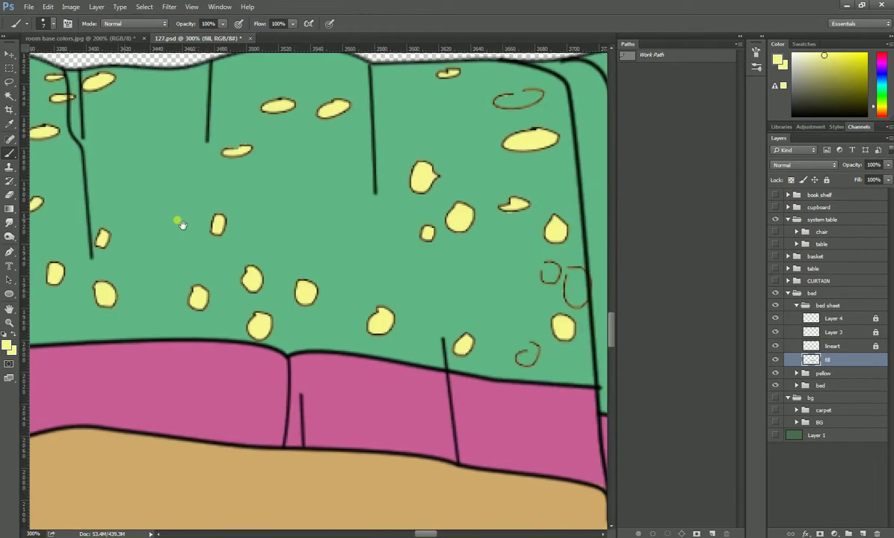
{"action": "left_click_drag", "start_coordinate": [428, 271], "coordinate": [275, 242]}
{"action": "mouse_move", "coordinate": [356, 325]}
{"action": "left_mouse_down"}
{"action": "mouse_move", "coordinate": [363, 321]}
{"action": "mouse_move", "coordinate": [361, 337]}
{"action": "left_mouse_up"}
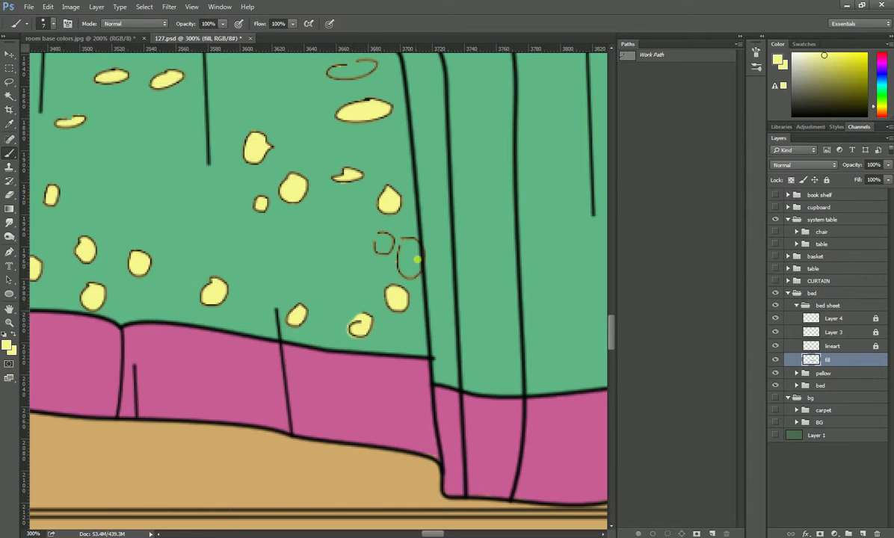
{"action": "left_click_drag", "start_coordinate": [403, 249], "coordinate": [418, 277]}
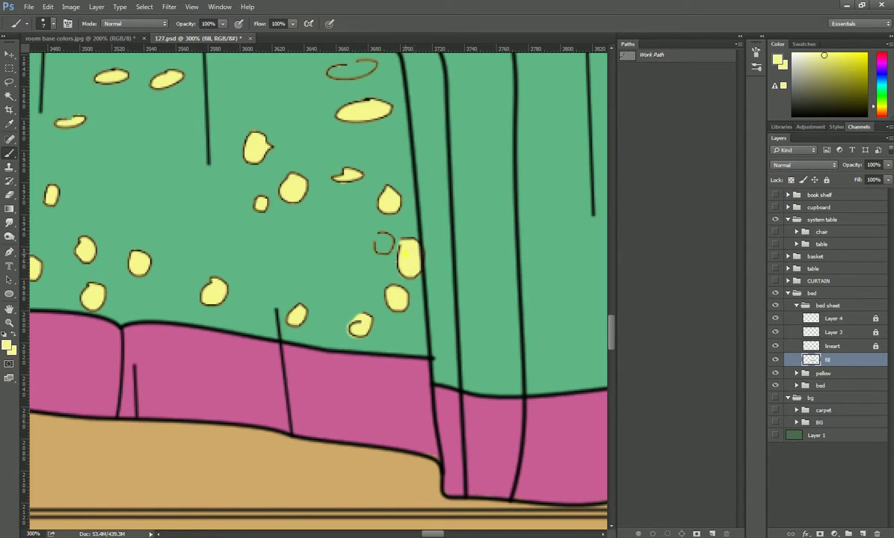
{"action": "left_click_drag", "start_coordinate": [386, 245], "coordinate": [386, 254]}
{"action": "left_click_drag", "start_coordinate": [396, 189], "coordinate": [416, 317]}
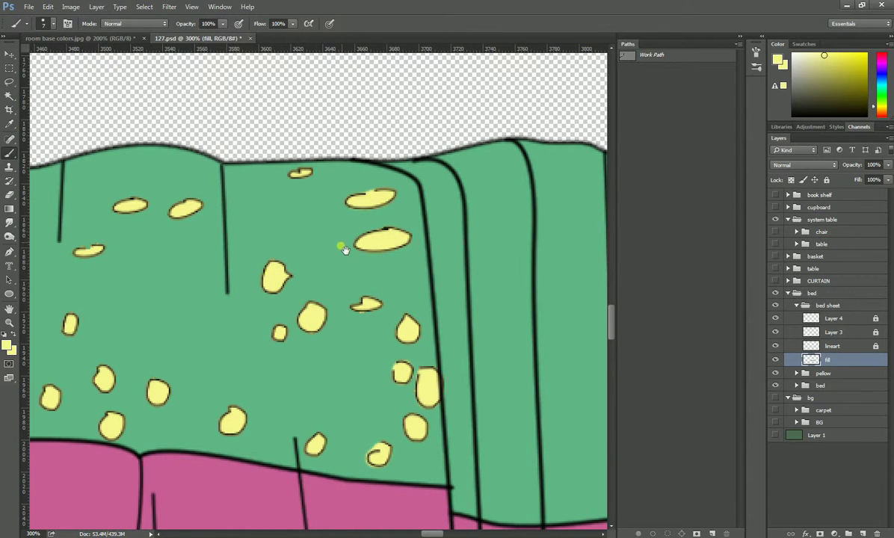
{"action": "left_click_drag", "start_coordinate": [345, 250], "coordinate": [358, 280]}
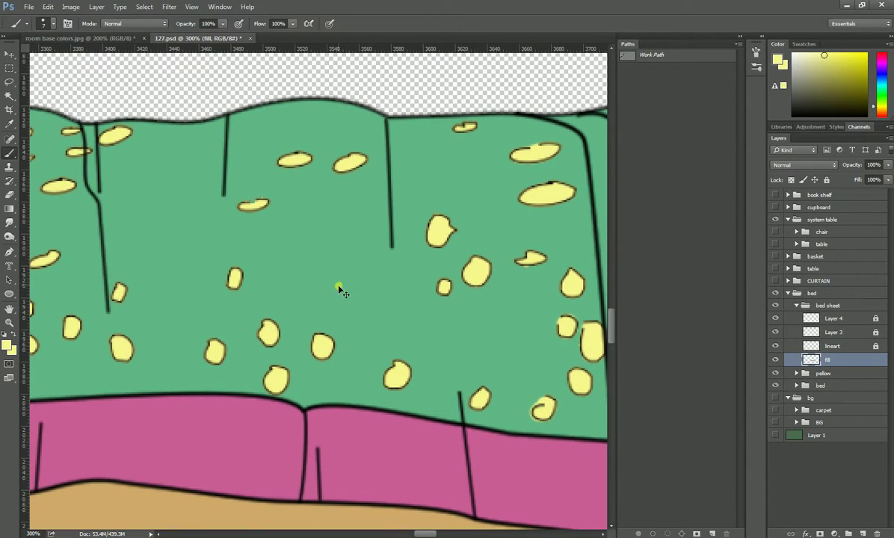
Collapse the bed sheet and bed groups in the Layers panel.
{"action": "scroll", "coordinate": [339, 290], "scroll_direction": "down", "scroll_amount": 2}
{"action": "scroll", "coordinate": [338, 291], "scroll_direction": "down", "scroll_amount": 2}
{"action": "scroll", "coordinate": [338, 303], "scroll_direction": "down", "scroll_amount": 2}
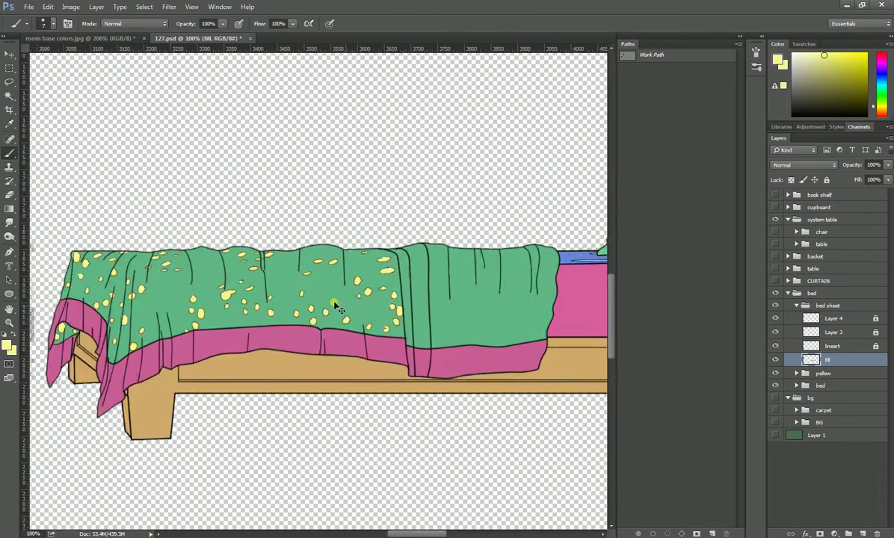
{"action": "scroll", "coordinate": [335, 305], "scroll_direction": "down", "scroll_amount": 1}
{"action": "scroll", "coordinate": [314, 311], "scroll_direction": "down", "scroll_amount": 1}
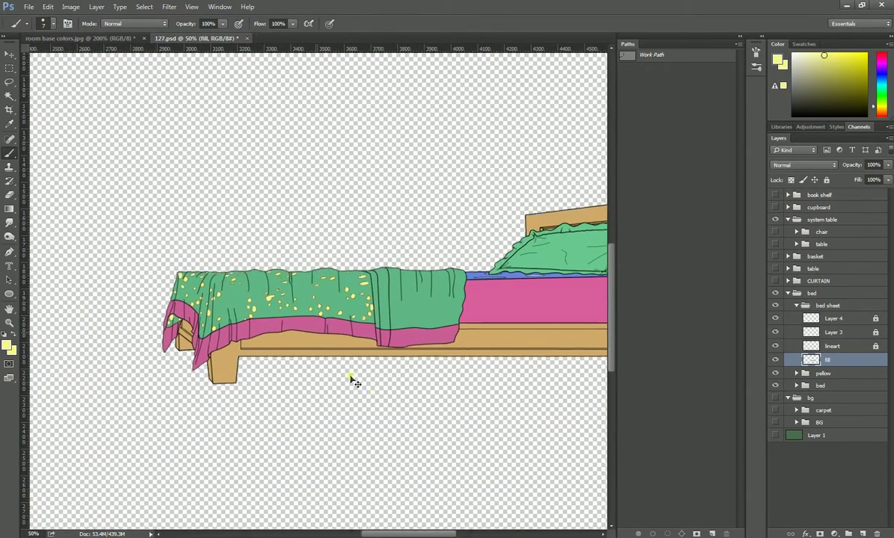
{"action": "scroll", "coordinate": [349, 379], "scroll_direction": "down", "scroll_amount": 1}
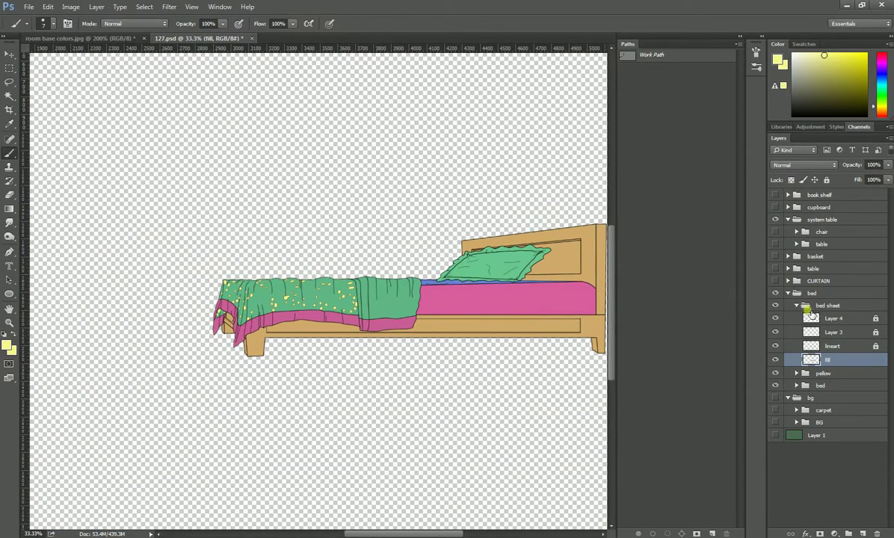
{"action": "left_click", "coordinate": [797, 306]}
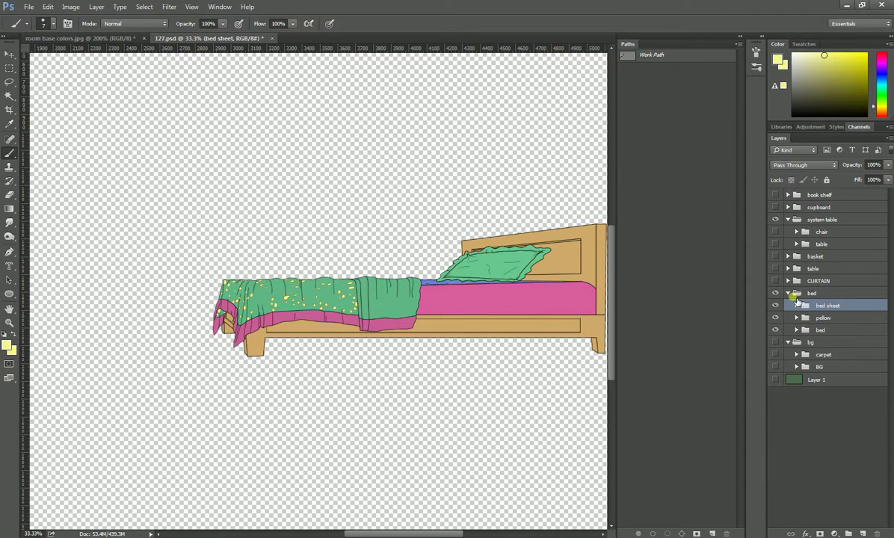
{"action": "left_click", "coordinate": [789, 294]}
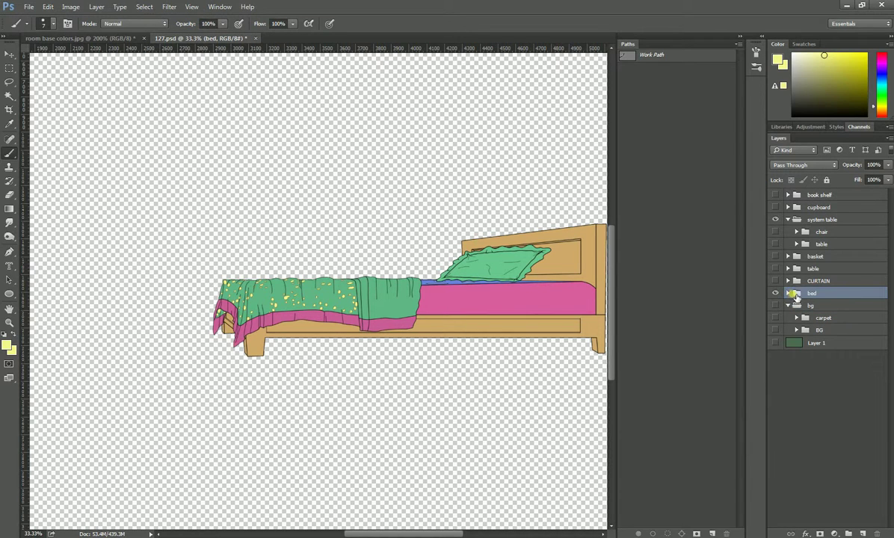
Show the bg group with its carpet and BG layers, and turn on rulers.
{"action": "left_click", "coordinate": [777, 305]}
{"action": "left_click", "coordinate": [776, 318]}
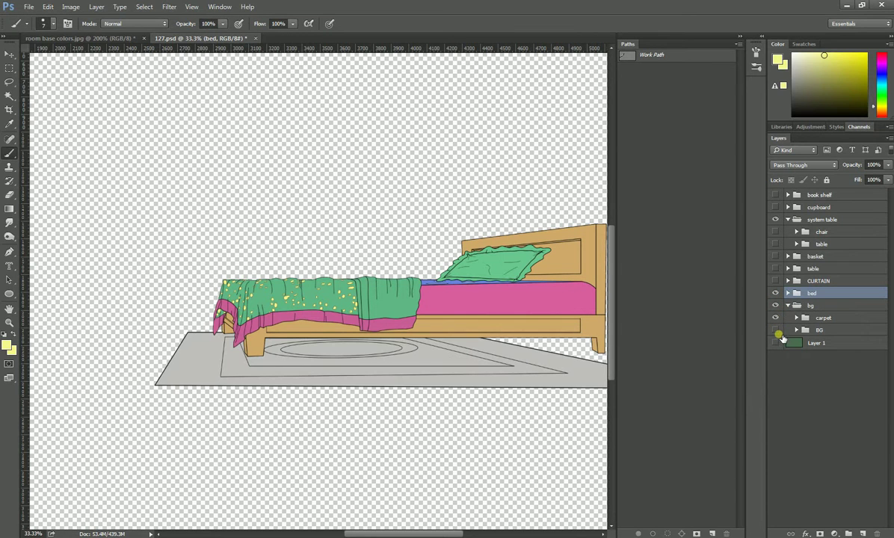
{"action": "left_click", "coordinate": [776, 330]}
{"action": "left_click_drag", "start_coordinate": [380, 259], "coordinate": [509, 303]}
{"action": "left_click_drag", "start_coordinate": [216, 269], "coordinate": [381, 282]}
{"action": "key", "text": "ctrl+r"}
{"action": "scroll", "coordinate": [399, 280], "scroll_direction": "right", "scroll_amount": 5}
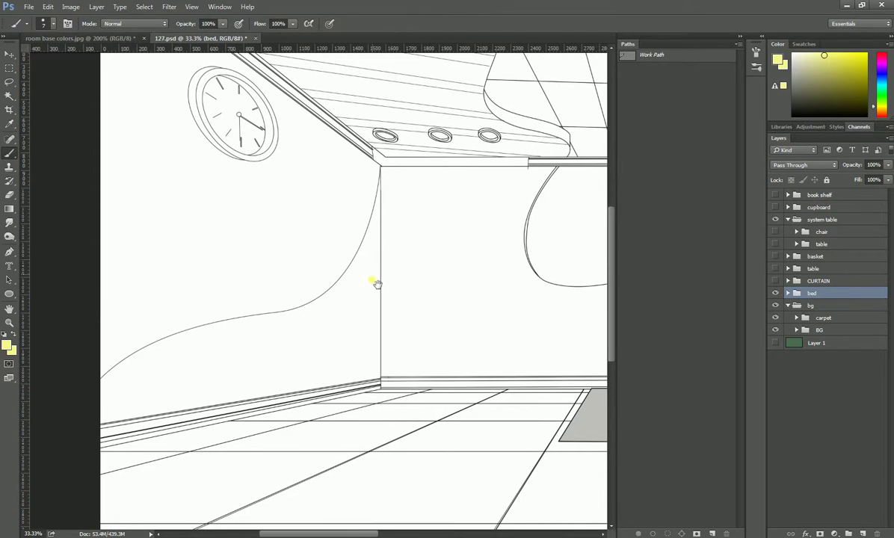
Expand the BG group and clear Layer 18's colour overlay layer style.
{"action": "left_click", "coordinate": [797, 329]}
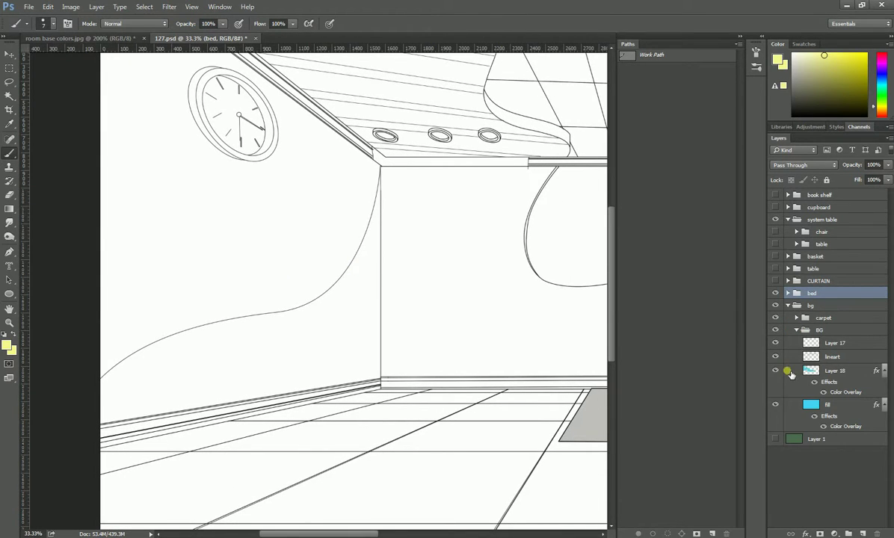
{"action": "left_click", "coordinate": [875, 372]}
{"action": "right_click", "coordinate": [876, 374]}
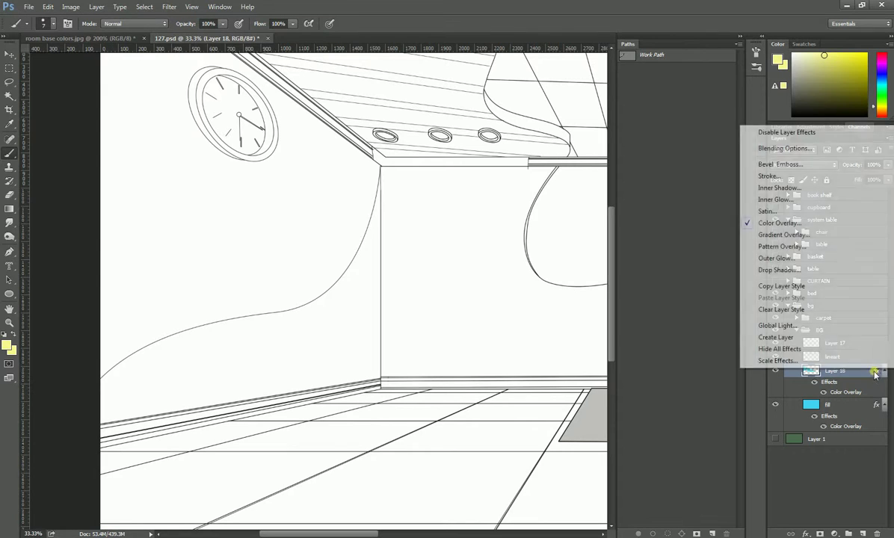
{"action": "left_click", "coordinate": [781, 310]}
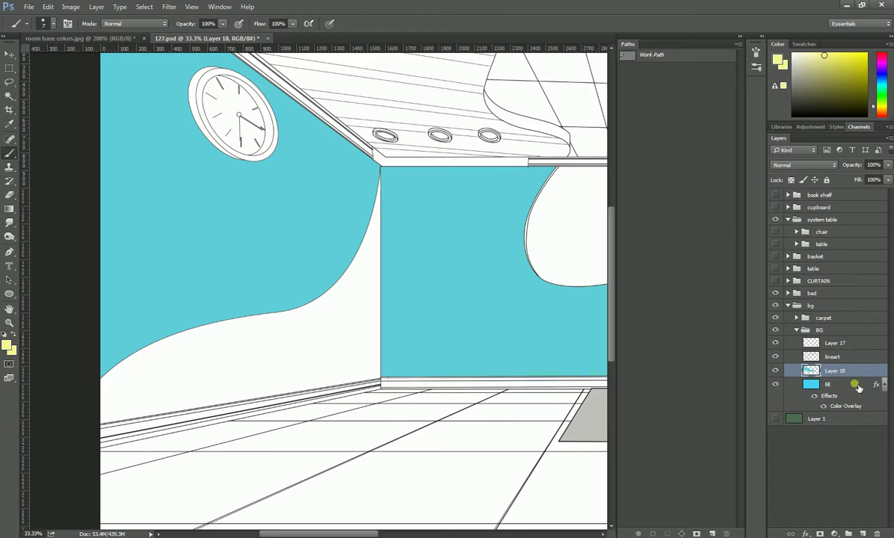
Clear the fill layer's colour overlay style and pan around to check the cyan room.
{"action": "left_click", "coordinate": [877, 388]}
{"action": "right_click", "coordinate": [879, 387]}
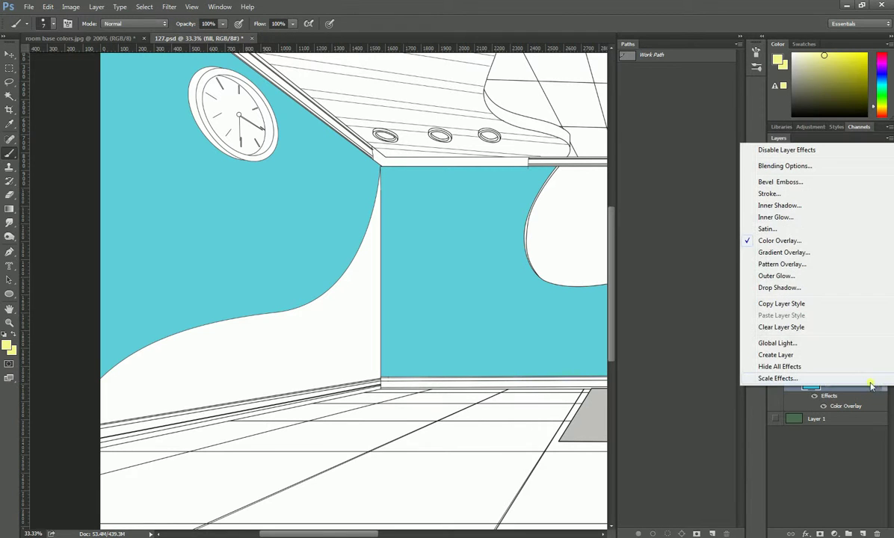
{"action": "left_click", "coordinate": [791, 330]}
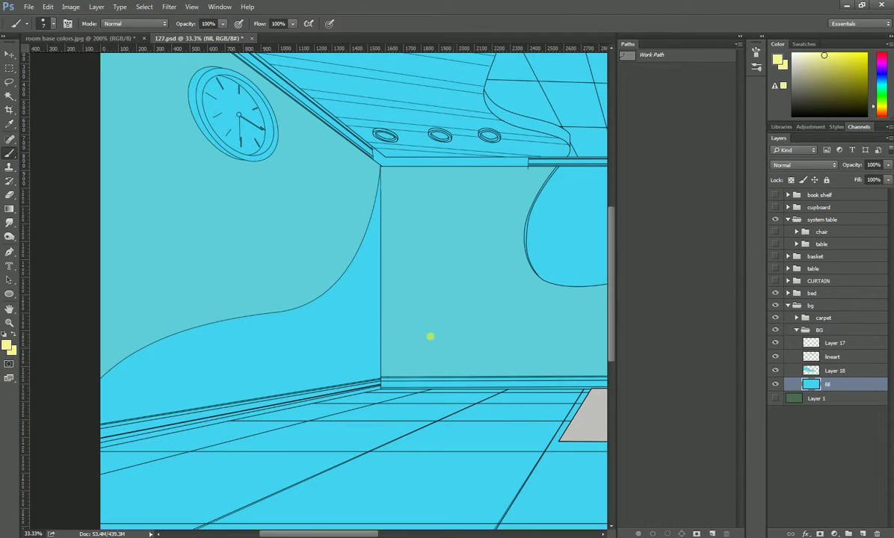
{"action": "left_click_drag", "start_coordinate": [395, 354], "coordinate": [366, 380]}
{"action": "scroll", "coordinate": [325, 325], "scroll_direction": "right", "scroll_amount": 2}
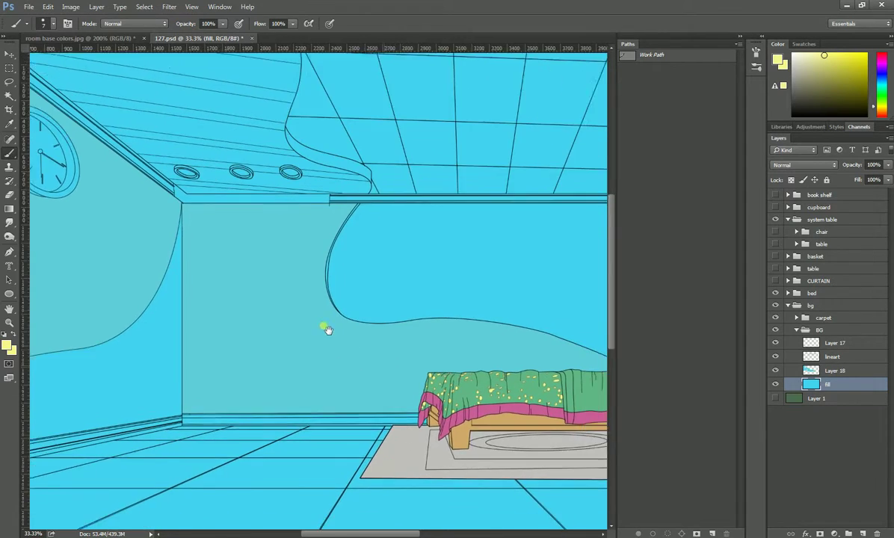
{"action": "scroll", "coordinate": [403, 259], "scroll_direction": "right", "scroll_amount": 5}
{"action": "scroll", "coordinate": [320, 281], "scroll_direction": "right", "scroll_amount": 4}
{"action": "scroll", "coordinate": [374, 311], "scroll_direction": "left", "scroll_amount": 3}
{"action": "scroll", "coordinate": [337, 303], "scroll_direction": "up", "scroll_amount": 1}
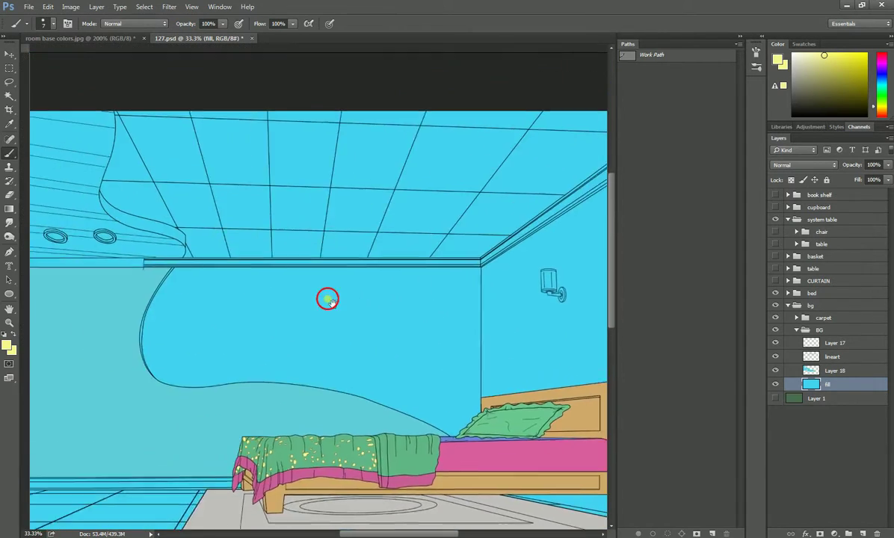
{"action": "scroll", "coordinate": [351, 297], "scroll_direction": "left", "scroll_amount": 5}
{"action": "scroll", "coordinate": [396, 295], "scroll_direction": "left", "scroll_amount": 4}
{"action": "scroll", "coordinate": [412, 303], "scroll_direction": "up", "scroll_amount": 1}
{"action": "scroll", "coordinate": [407, 309], "scroll_direction": "right", "scroll_amount": 3}
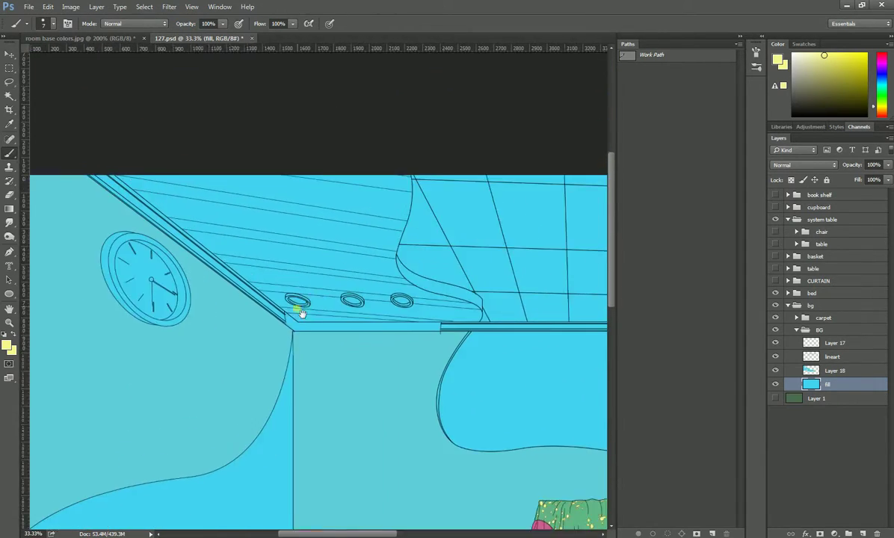
{"action": "scroll", "coordinate": [389, 299], "scroll_direction": "right", "scroll_amount": 3}
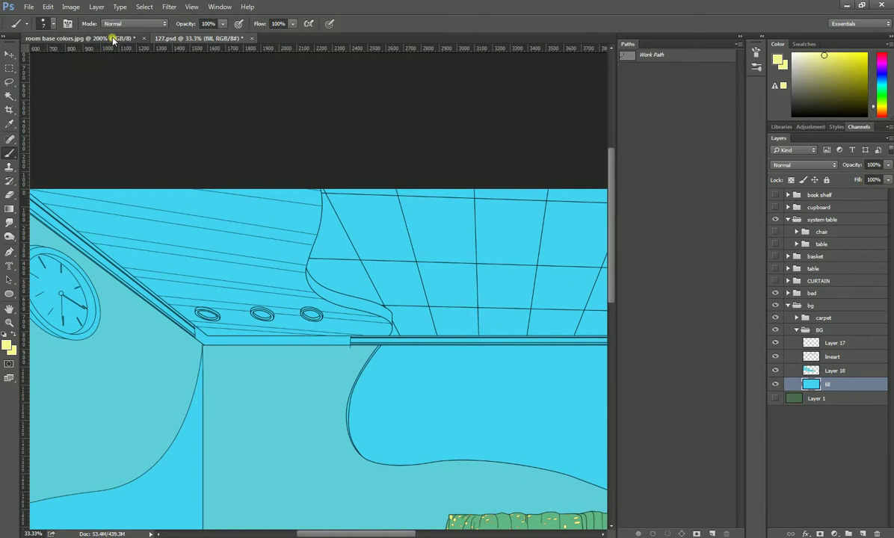
Sample the mauve stripe colour from the room base colors.jpg reference image.
{"action": "left_click", "coordinate": [82, 38]}
{"action": "scroll", "coordinate": [363, 208], "scroll_direction": "up", "scroll_amount": 3}
{"action": "scroll", "coordinate": [396, 239], "scroll_direction": "up", "scroll_amount": 3}
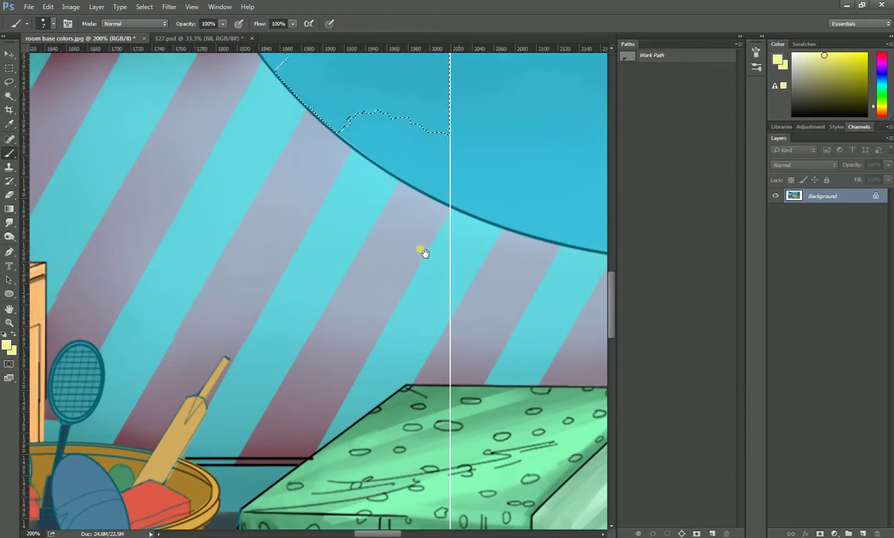
{"action": "scroll", "coordinate": [389, 246], "scroll_direction": "left", "scroll_amount": 3}
{"action": "left_click_drag", "start_coordinate": [330, 259], "coordinate": [374, 213]}
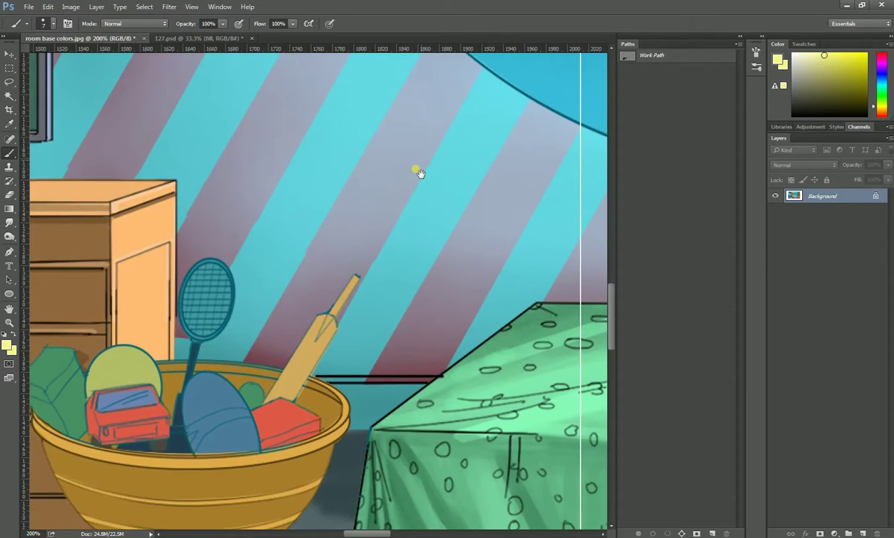
{"action": "left_click", "coordinate": [403, 359], "text": "alt"}
{"action": "left_click_drag", "start_coordinate": [403, 360], "coordinate": [412, 349]}
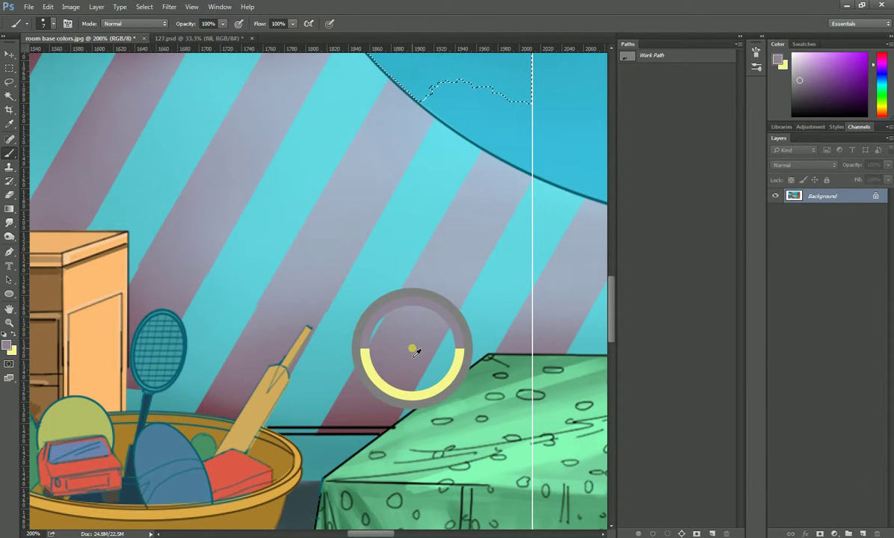
Return to 127.psd, select background Layer 18, and reposition the room view.
{"action": "left_click", "coordinate": [196, 37]}
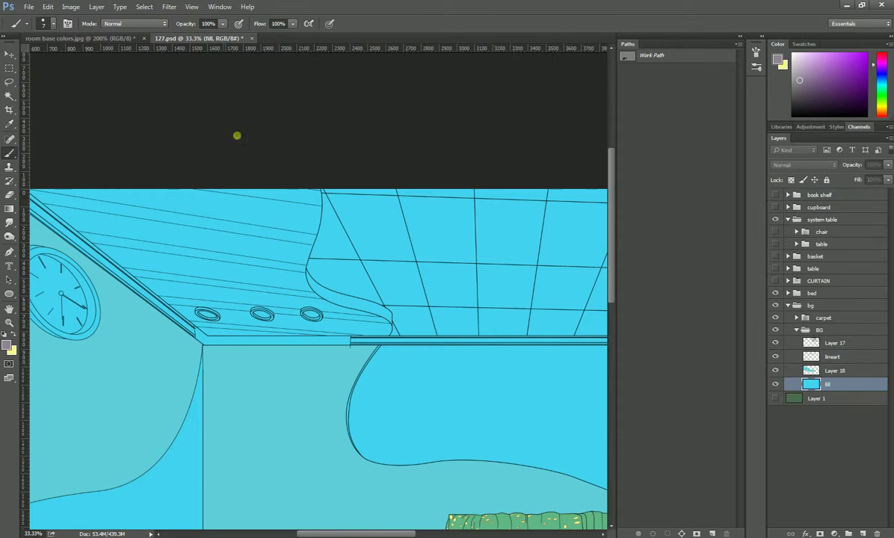
{"action": "left_click_drag", "start_coordinate": [407, 397], "coordinate": [409, 253]}
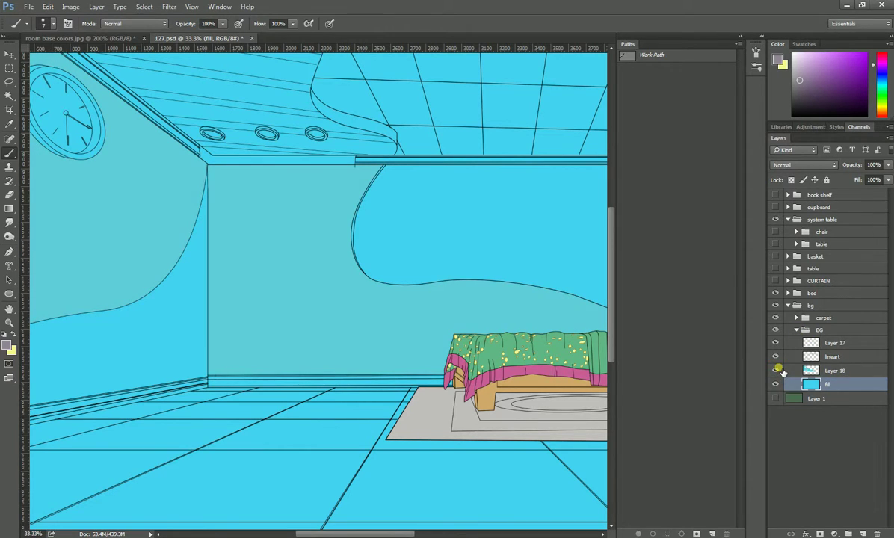
{"action": "left_click", "coordinate": [858, 371]}
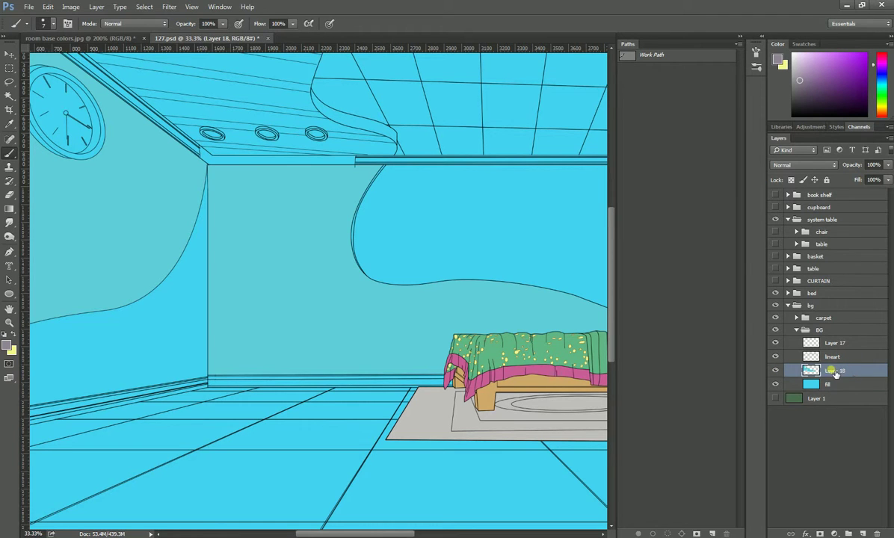
{"action": "scroll", "coordinate": [421, 299], "scroll_direction": "right", "scroll_amount": 5}
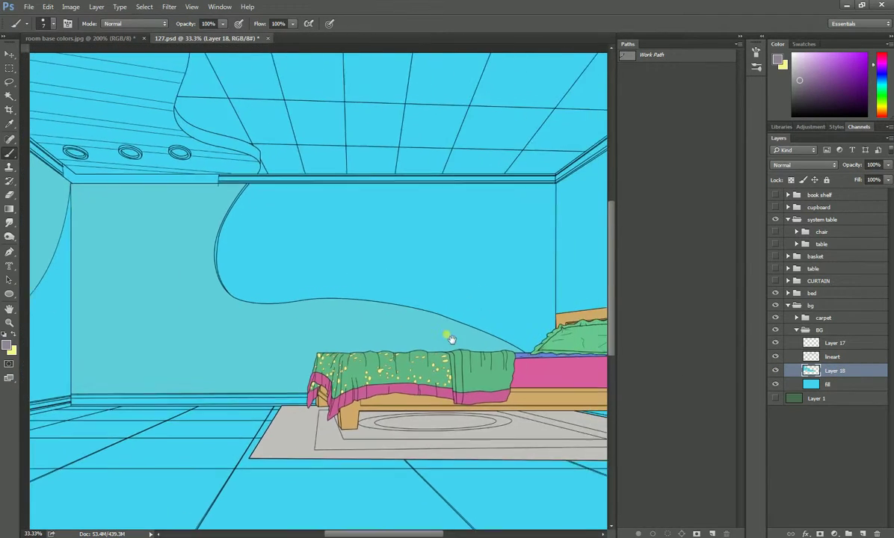
{"action": "scroll", "coordinate": [405, 341], "scroll_direction": "right", "scroll_amount": 3}
{"action": "scroll", "coordinate": [416, 343], "scroll_direction": "right", "scroll_amount": 3}
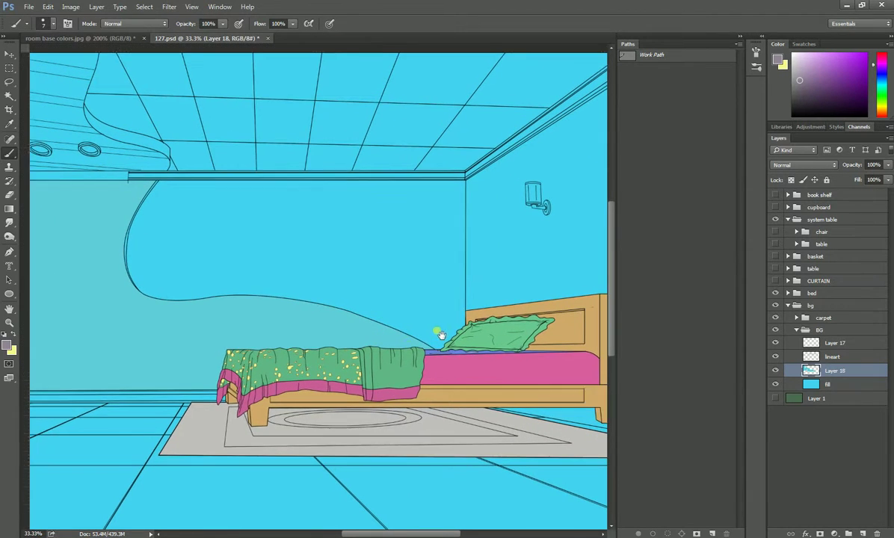
{"action": "scroll", "coordinate": [424, 345], "scroll_direction": "left", "scroll_amount": 1}
{"action": "scroll", "coordinate": [423, 340], "scroll_direction": "left", "scroll_amount": 4}
{"action": "scroll", "coordinate": [415, 317], "scroll_direction": "down", "scroll_amount": 1}
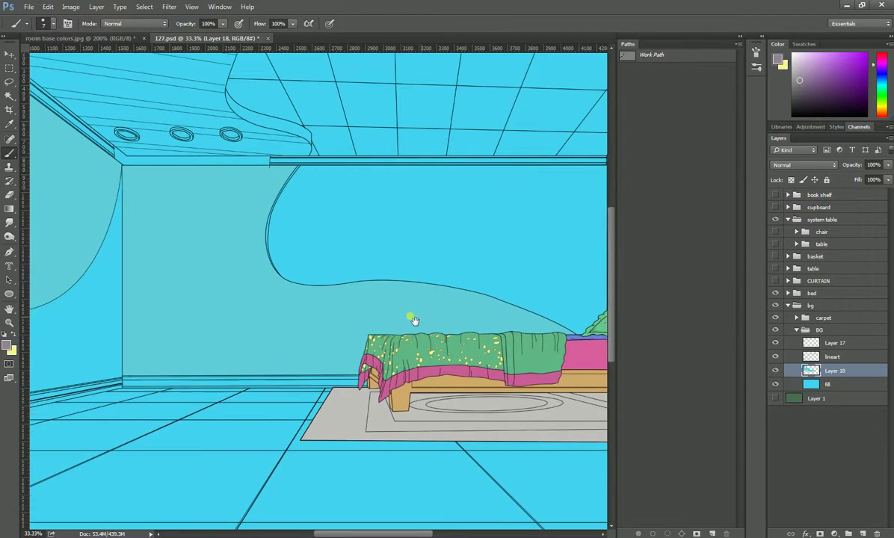
{"action": "scroll", "coordinate": [413, 313], "scroll_direction": "down", "scroll_amount": 1}
{"action": "left_click_drag", "start_coordinate": [413, 313], "coordinate": [424, 352]}
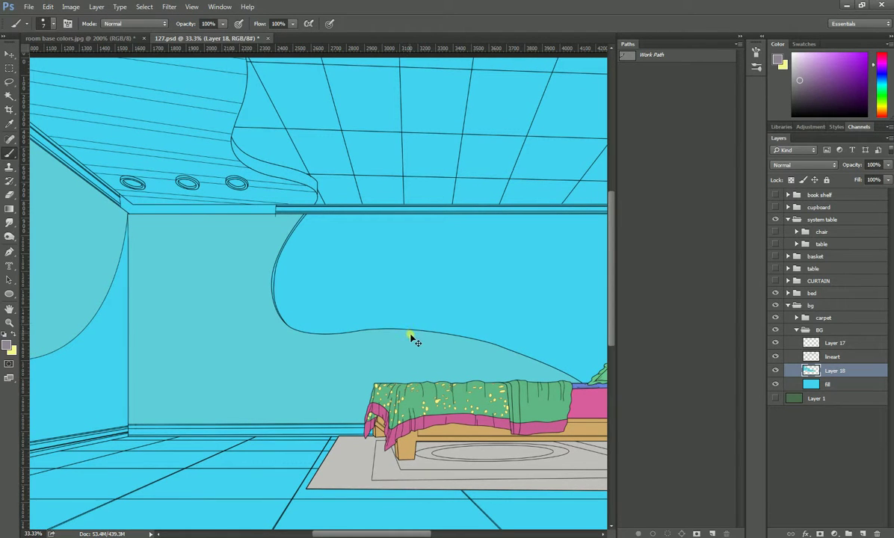